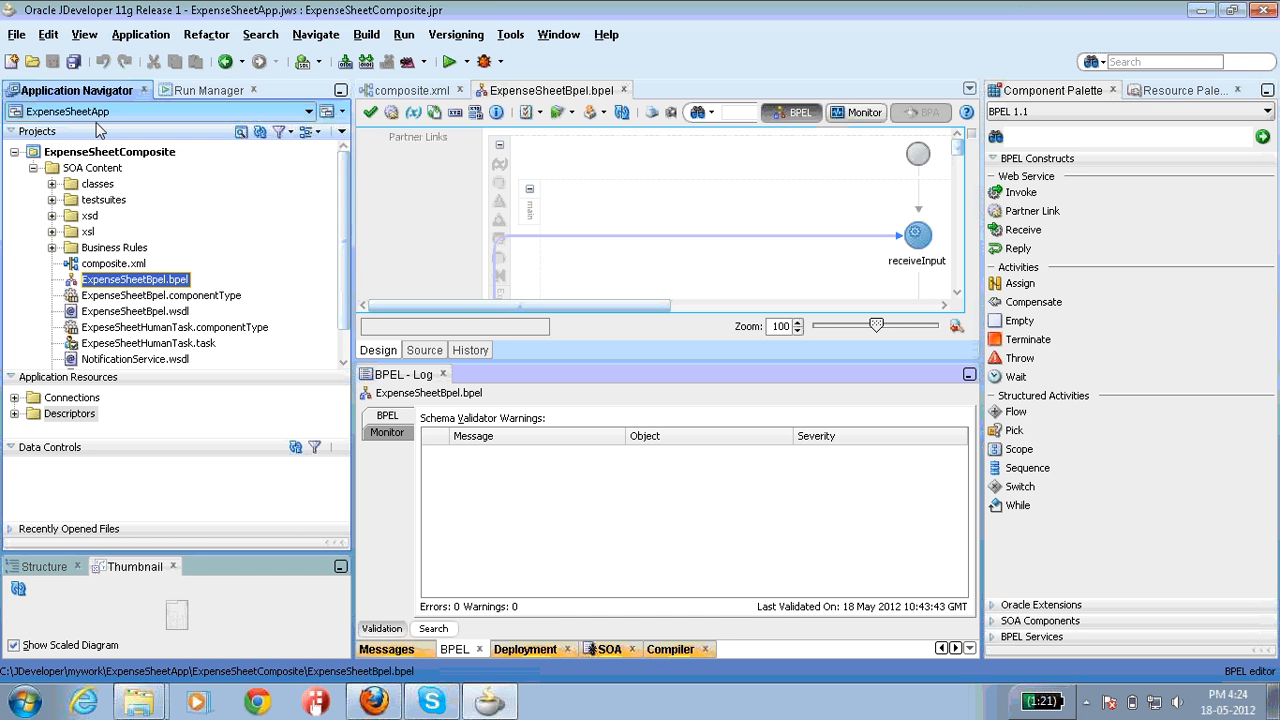
Step: Select the ExpenseSheetComposite project node in the Application Navigator
left_click(112, 156)
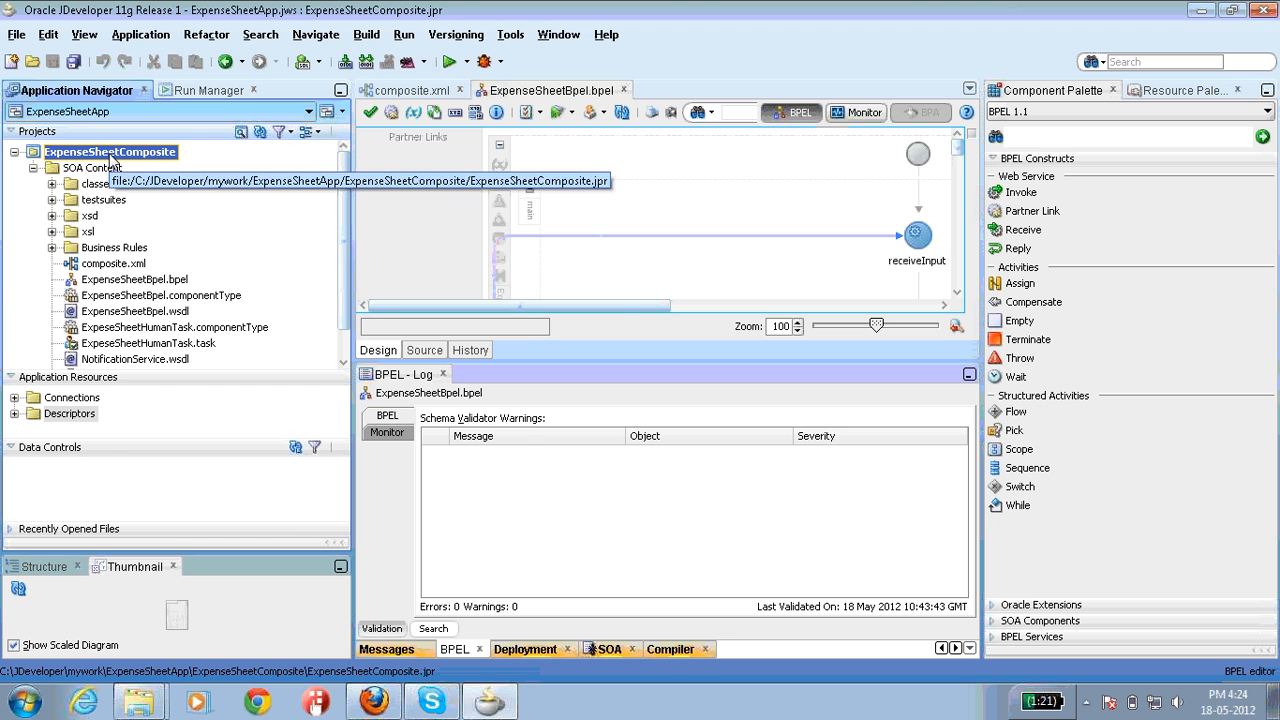
Step: Deploy ExpenseSheetComposite to SAR, building sca_ExpenseSheetComposite_rev1.0.jar at revision 1.0
right_click(112, 158)
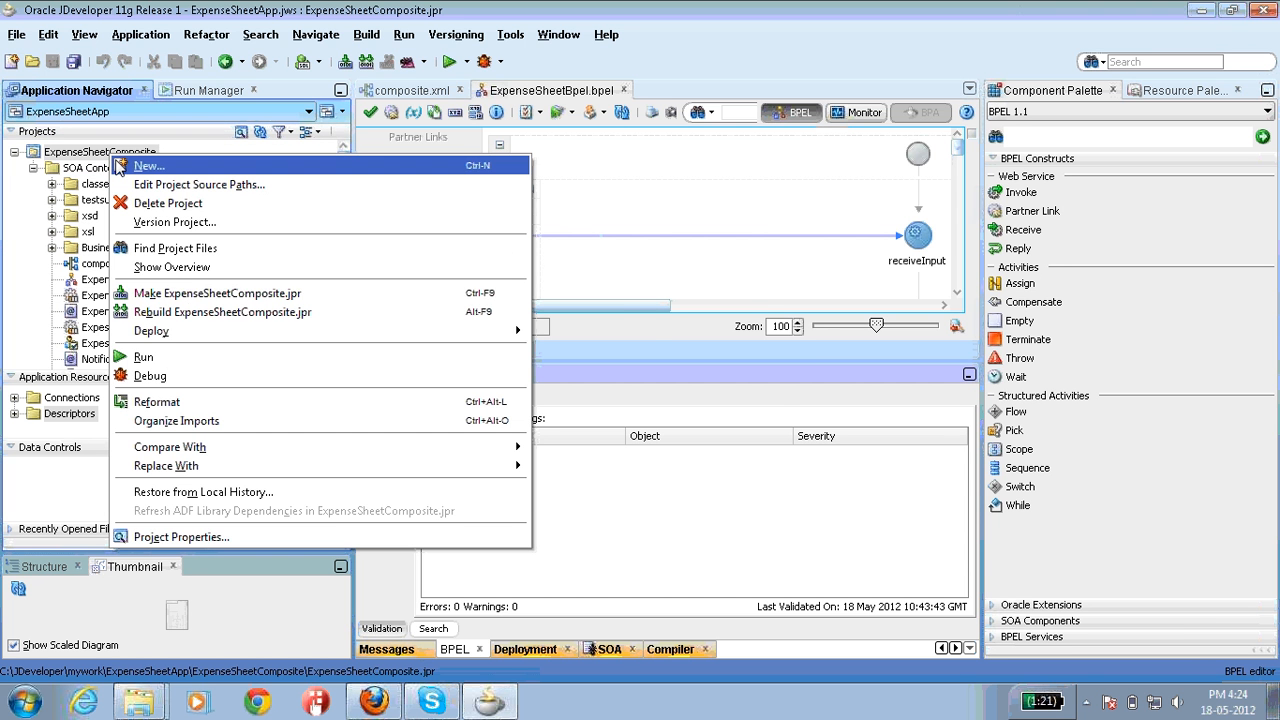
mouse_move(170, 340)
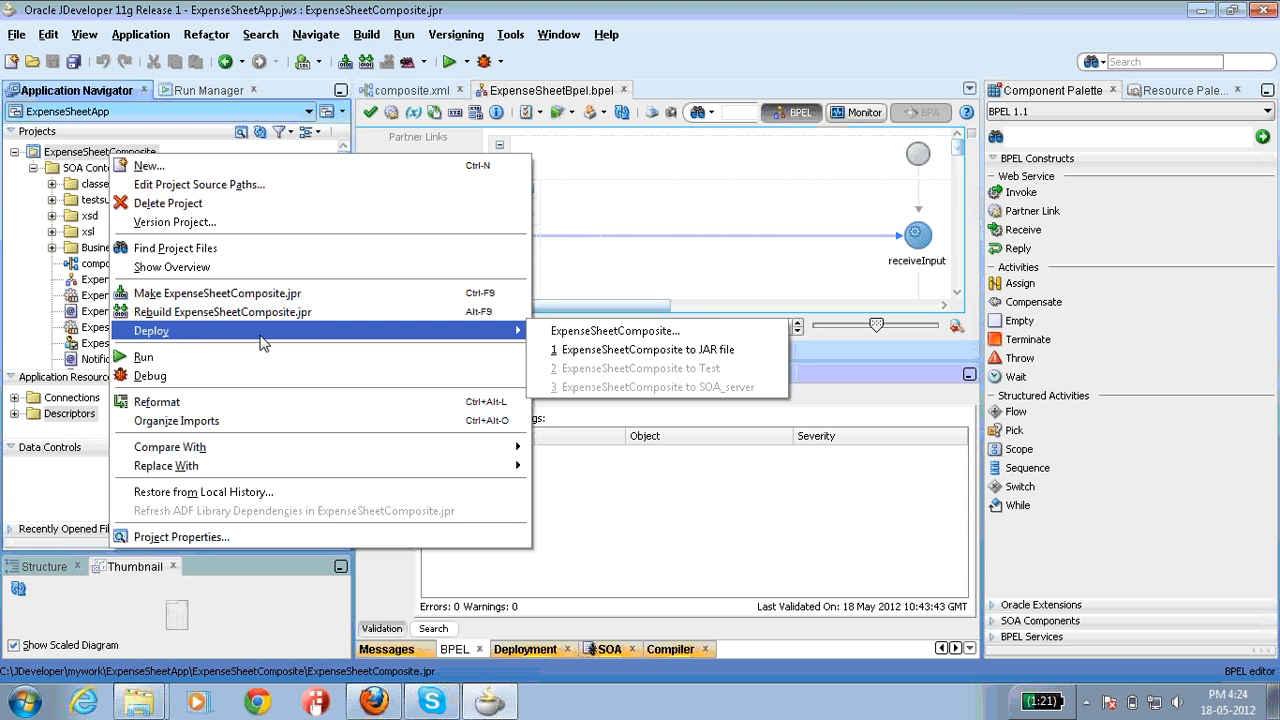
left_click(565, 336)
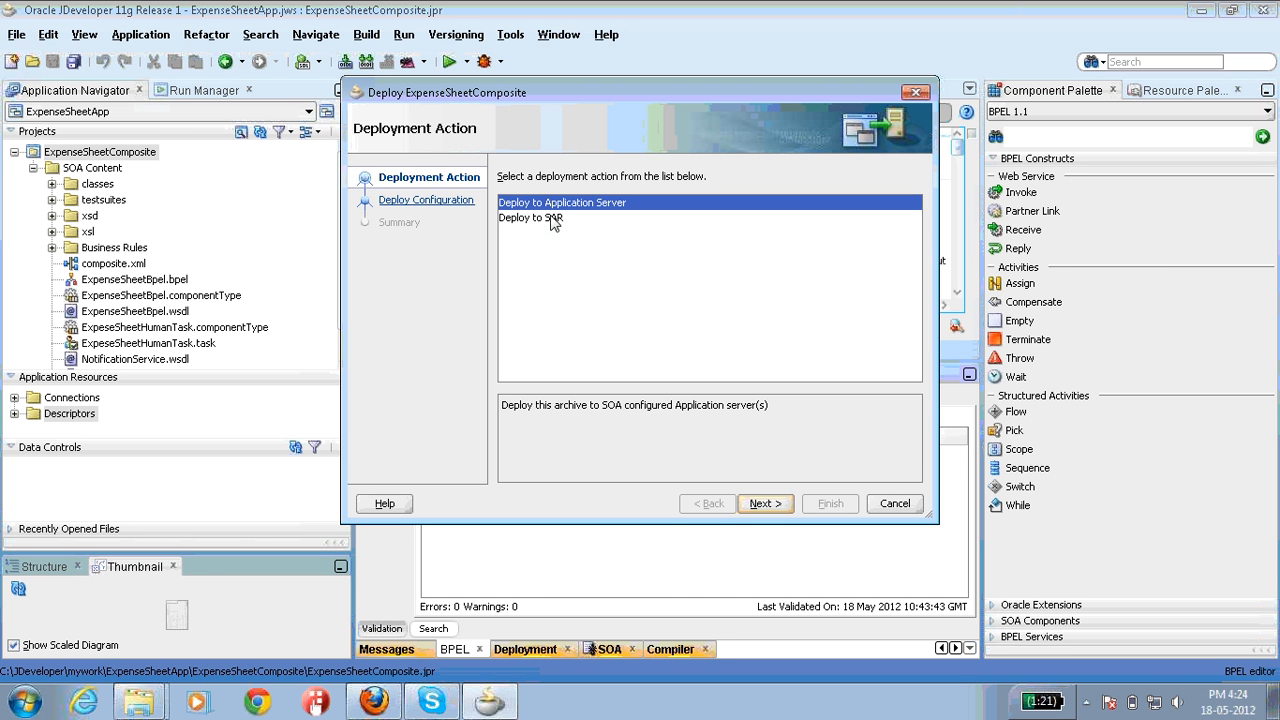
left_click(551, 219)
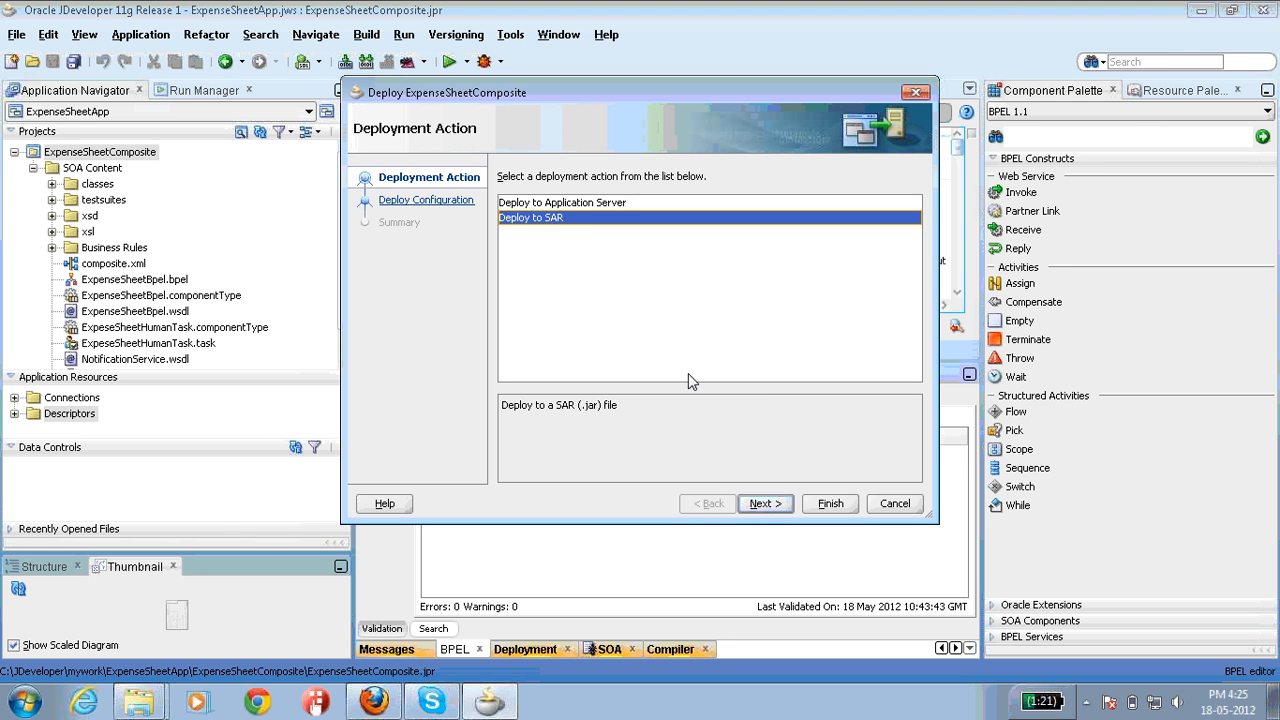
left_click(764, 504)
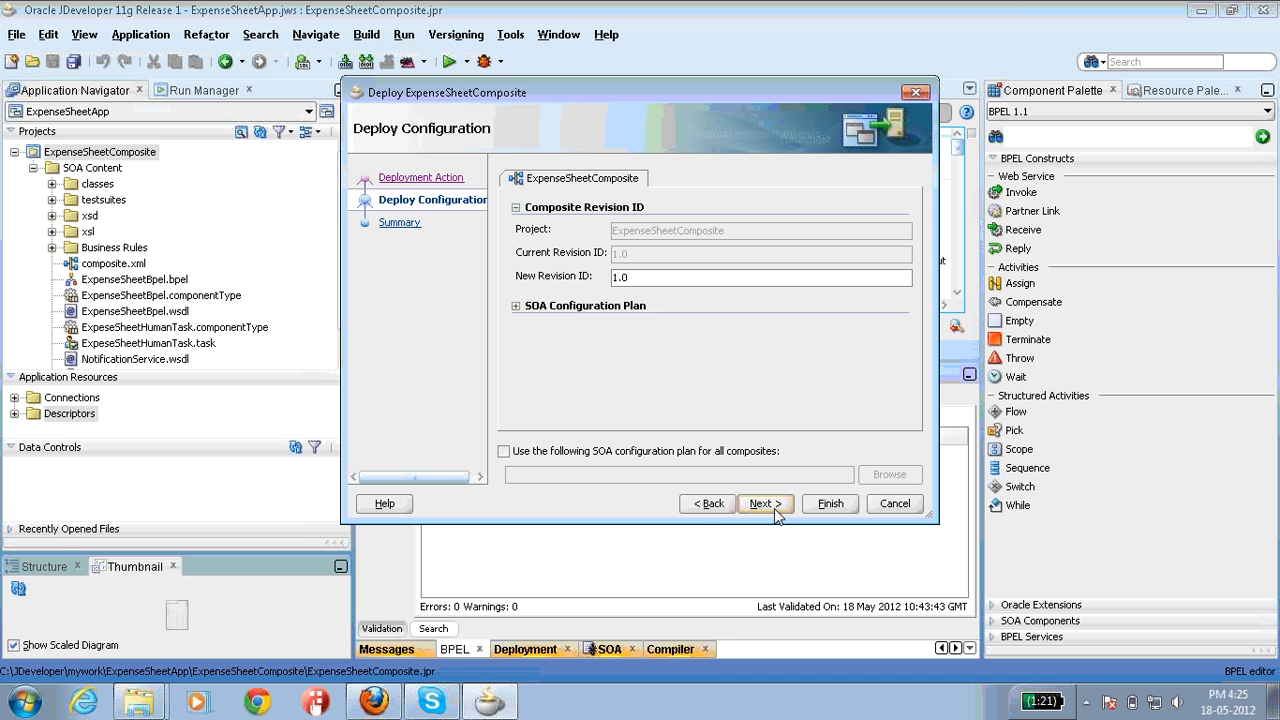
left_click(774, 508)
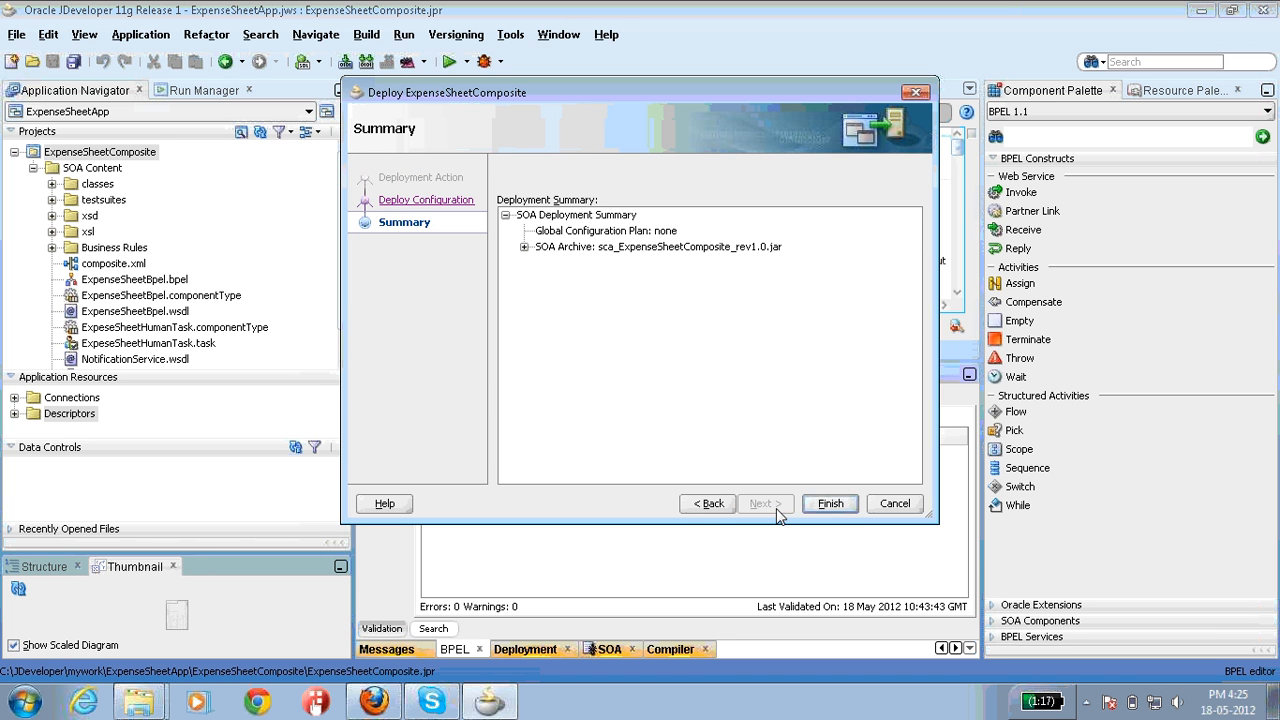
left_click(831, 504)
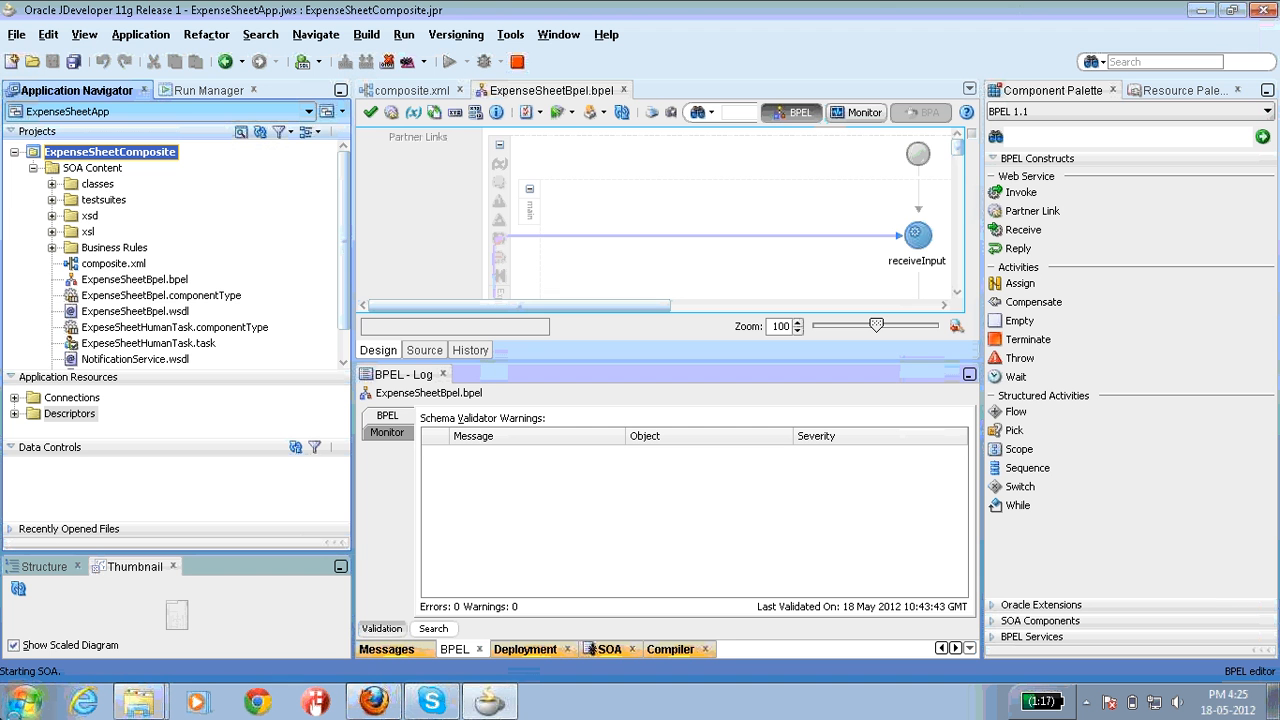
Step: Browse in Windows Explorer from Computer to C:\JDeveloper\mywork
left_click(20, 708)
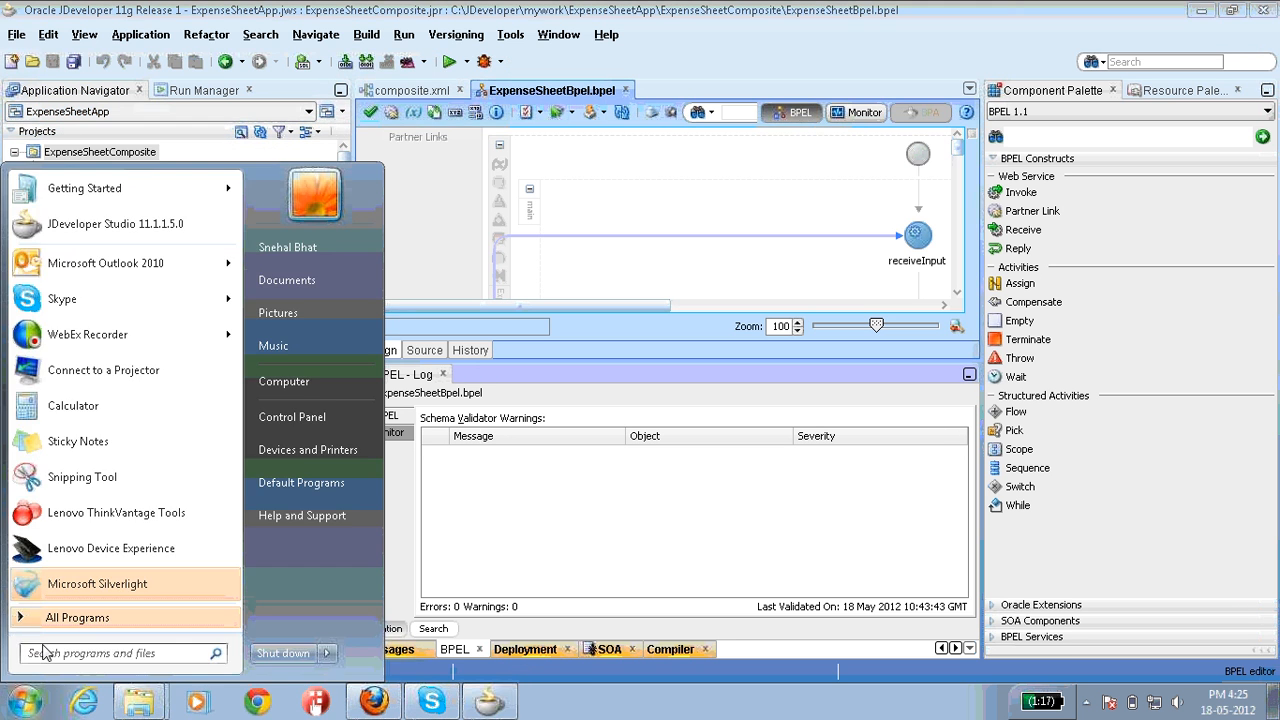
left_click(293, 391)
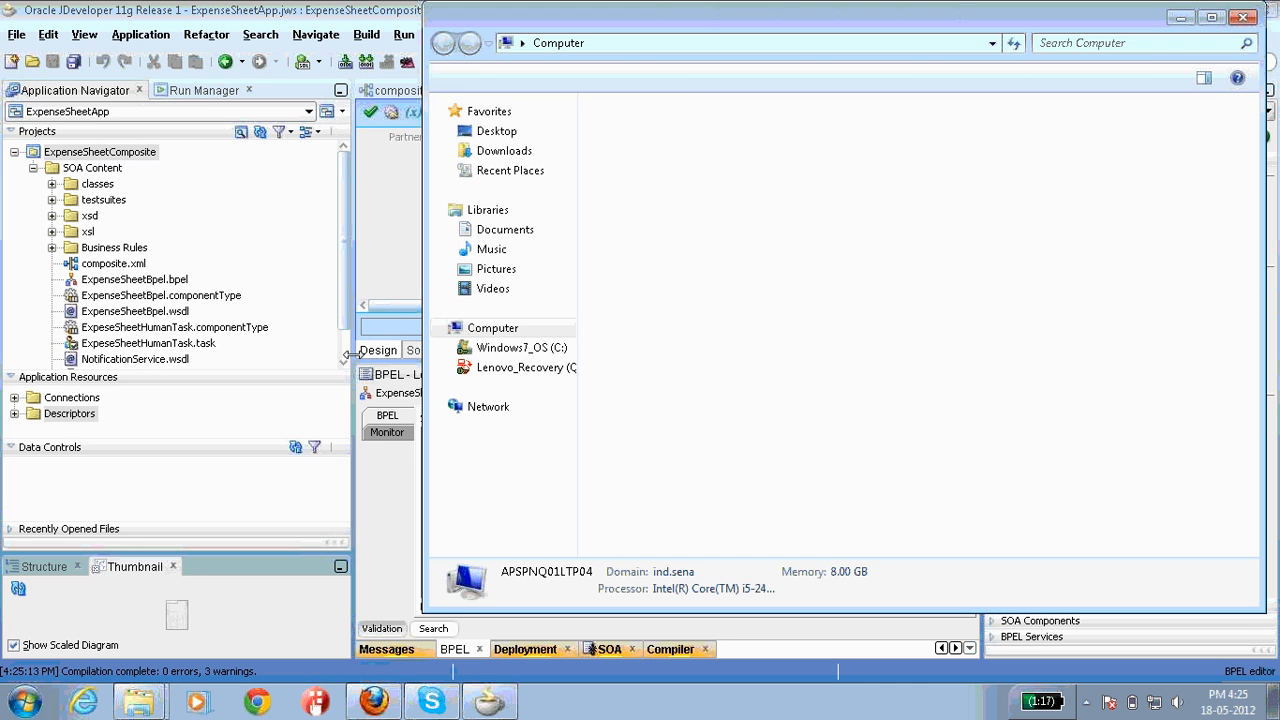
double_click(680, 155)
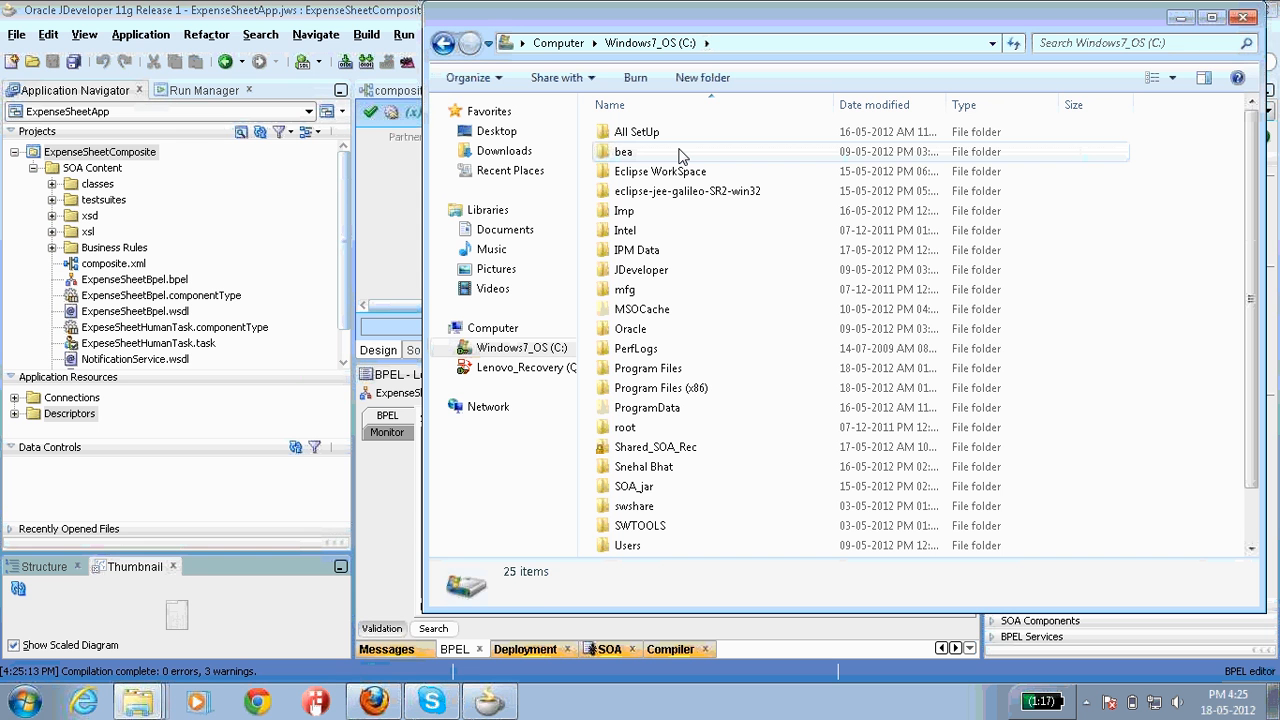
key("j")
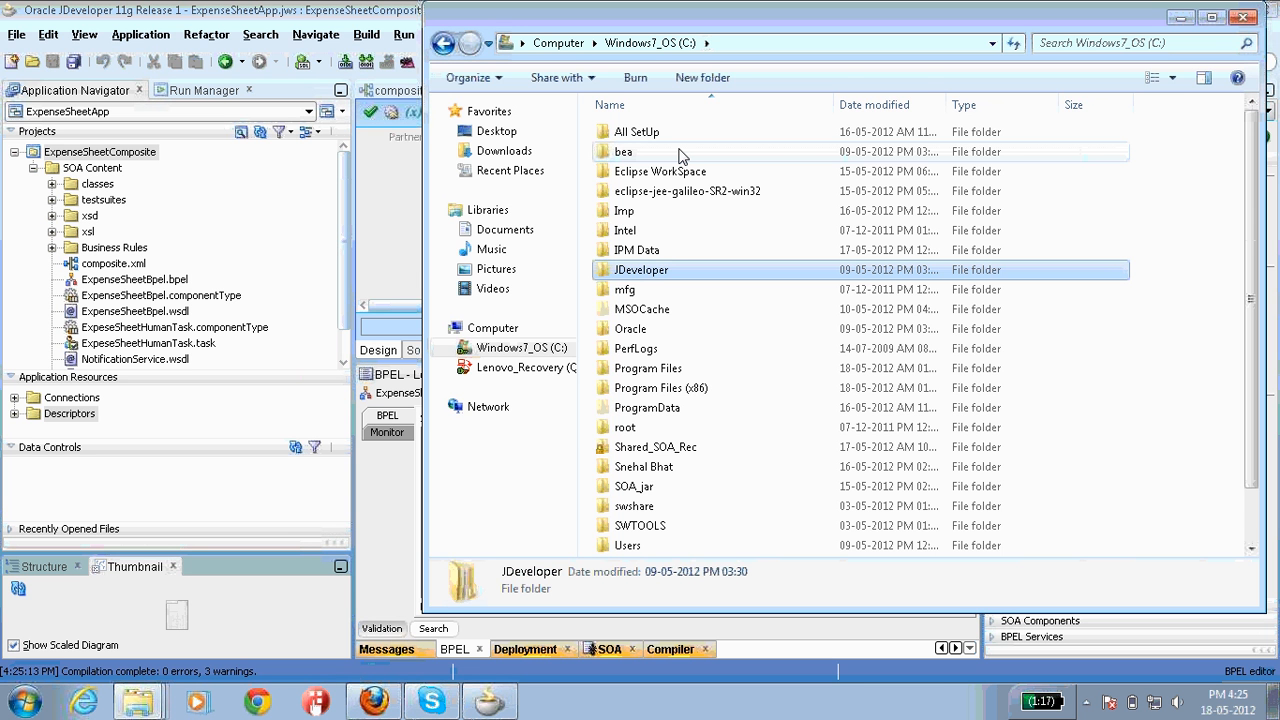
double_click(655, 270)
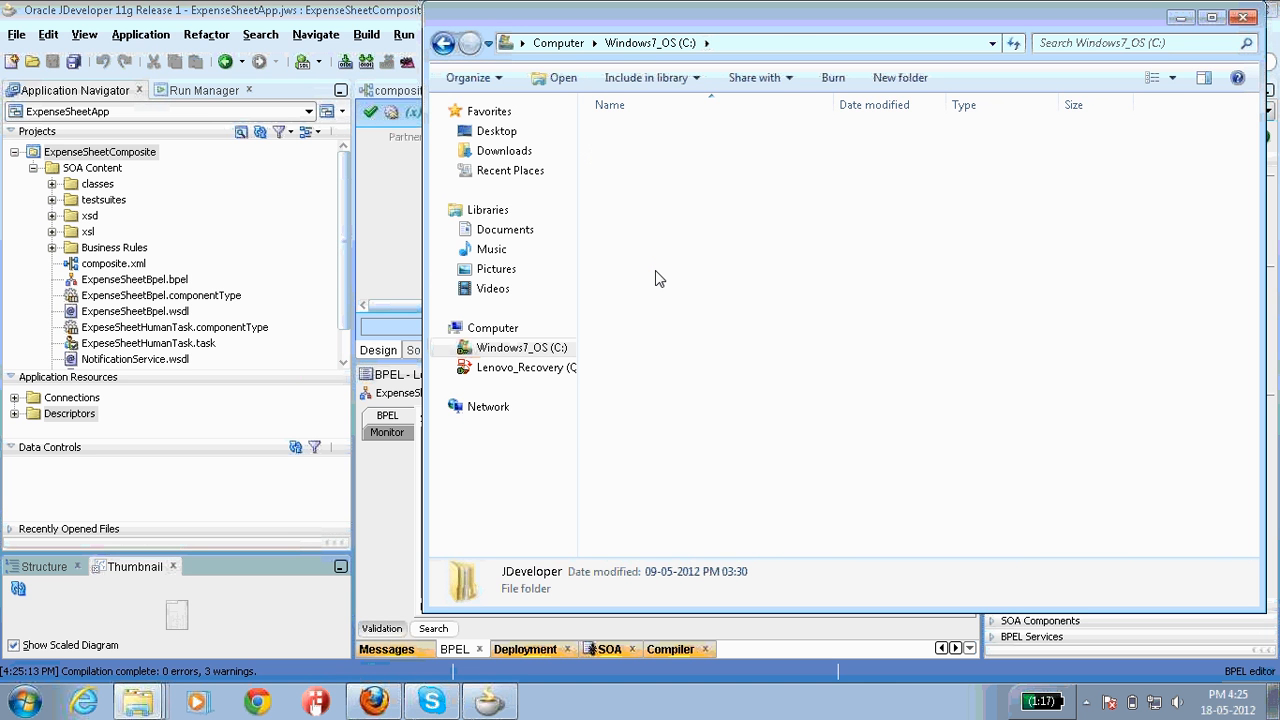
double_click(655, 134)
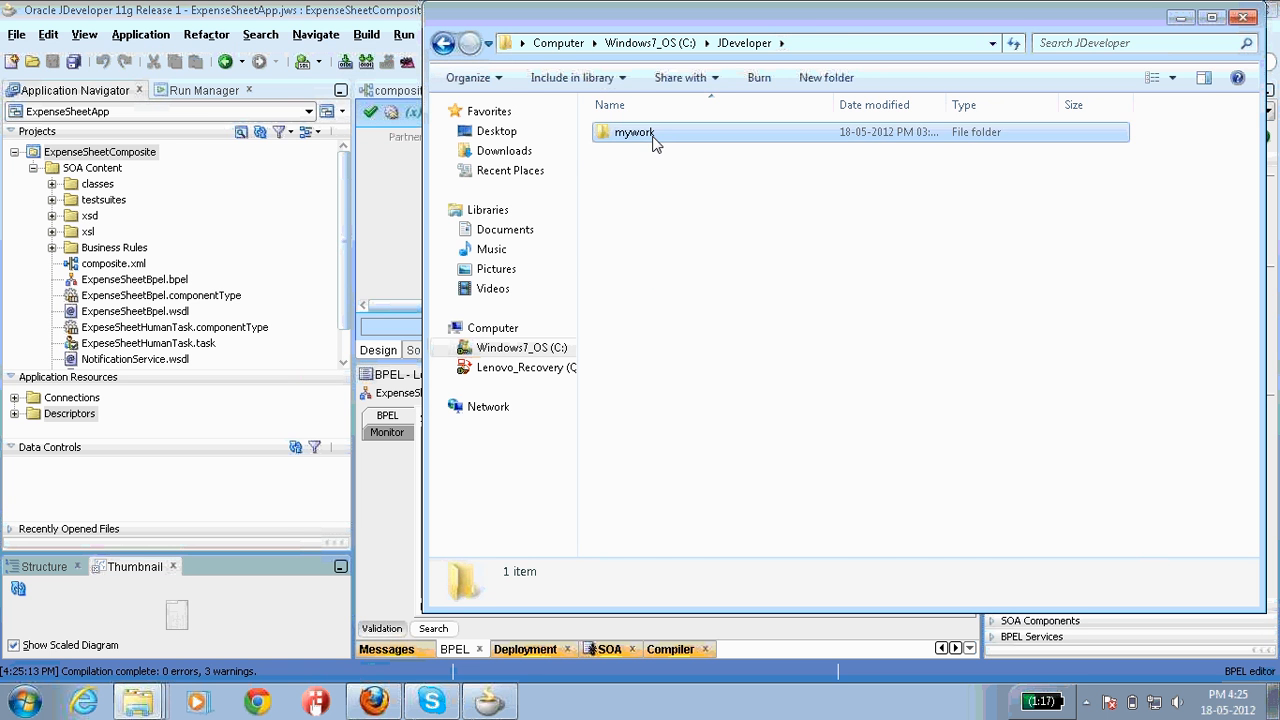
Step: Locate sca_ExpenseSheetComposite_rev1.0 in ExpenseSheetApp\ExpenseSheetComposite\deploy, then return to Firefox's Enterprise Manager login
key("e")
key("x")
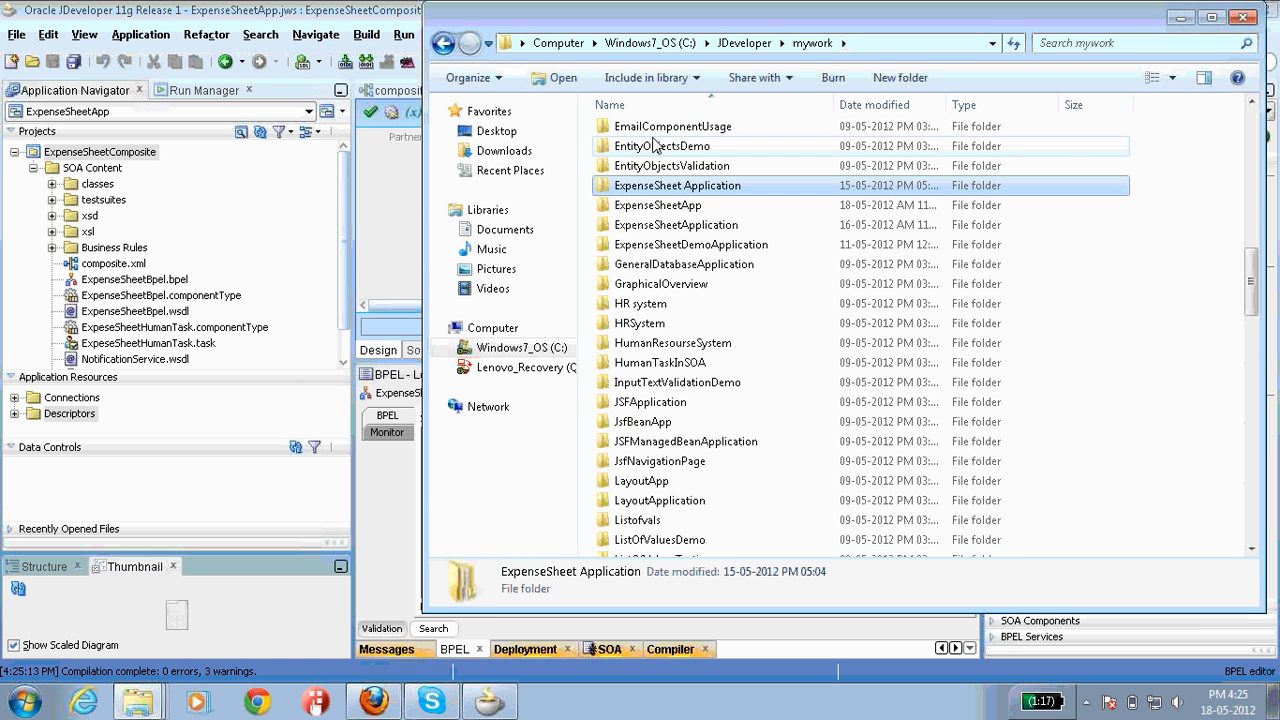
double_click(660, 207)
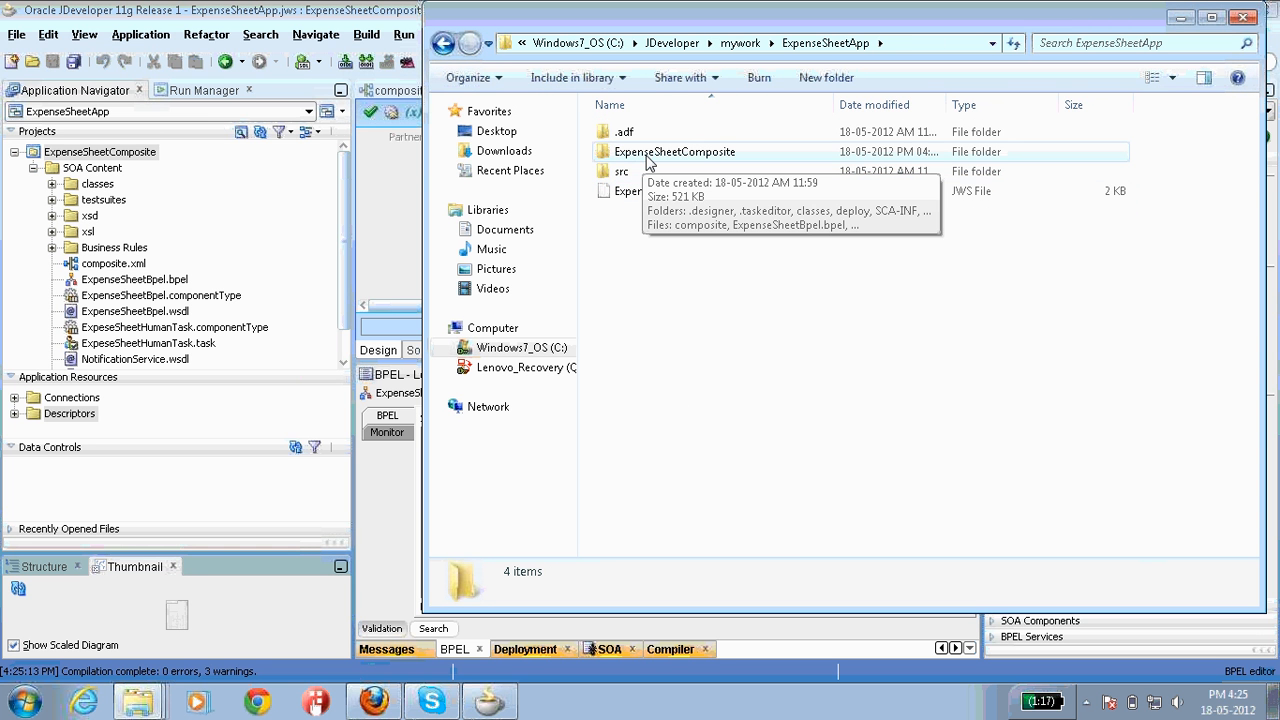
double_click(647, 156)
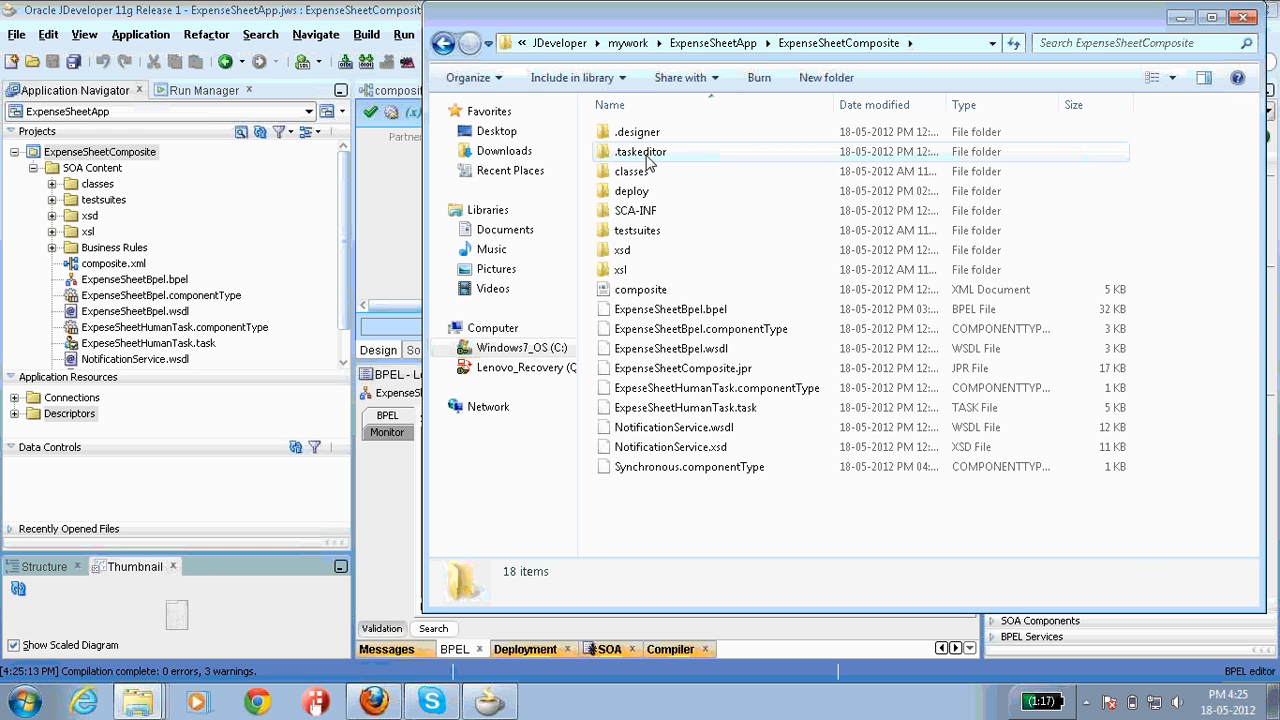
double_click(636, 193)
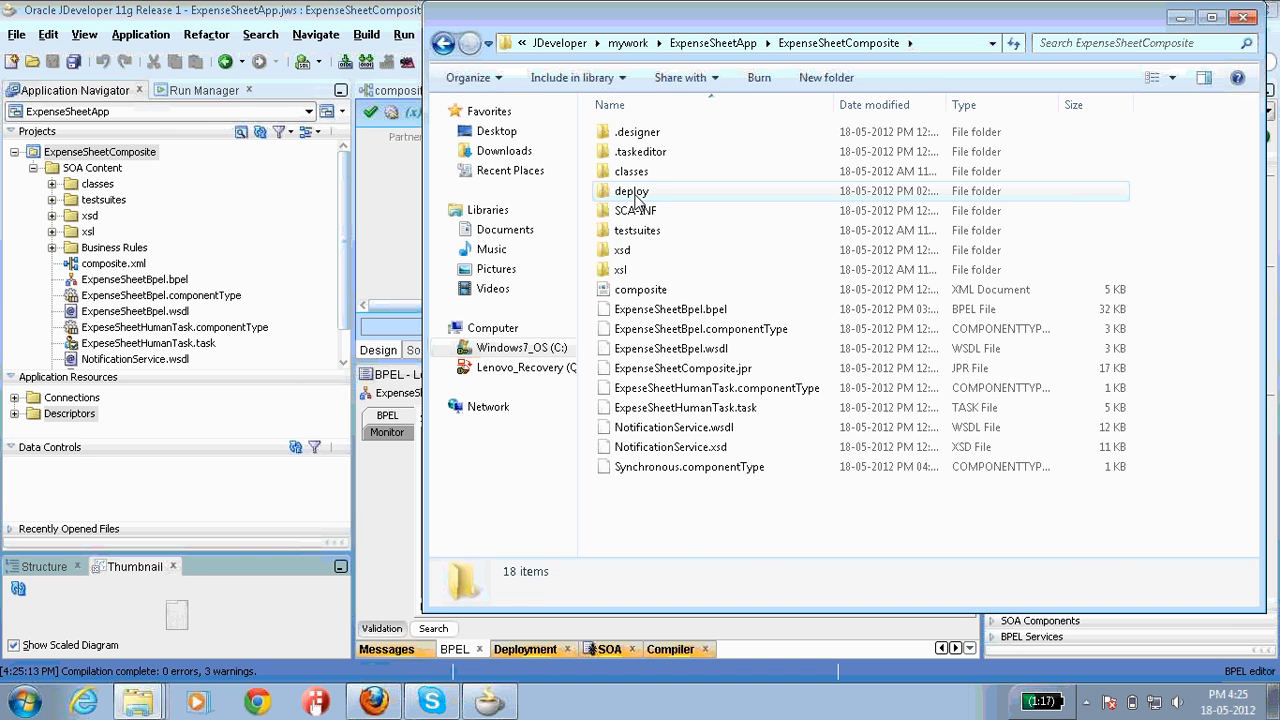
left_click(670, 143)
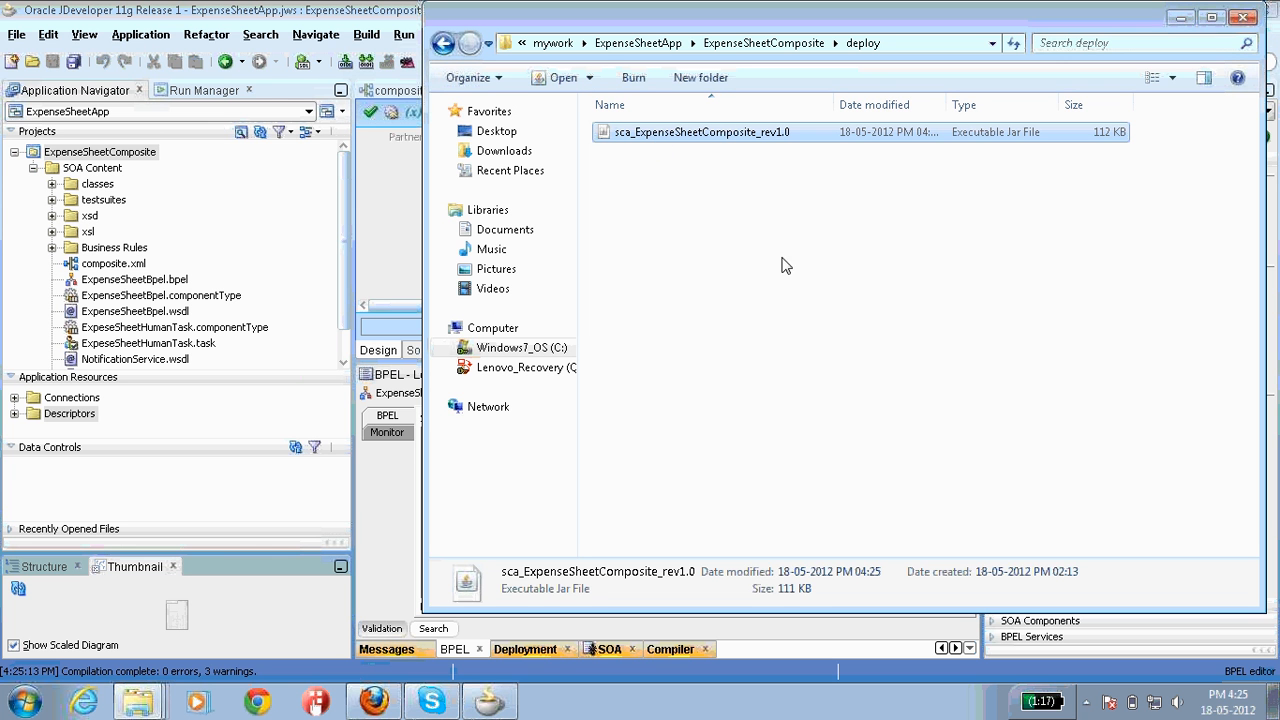
left_click(386, 704)
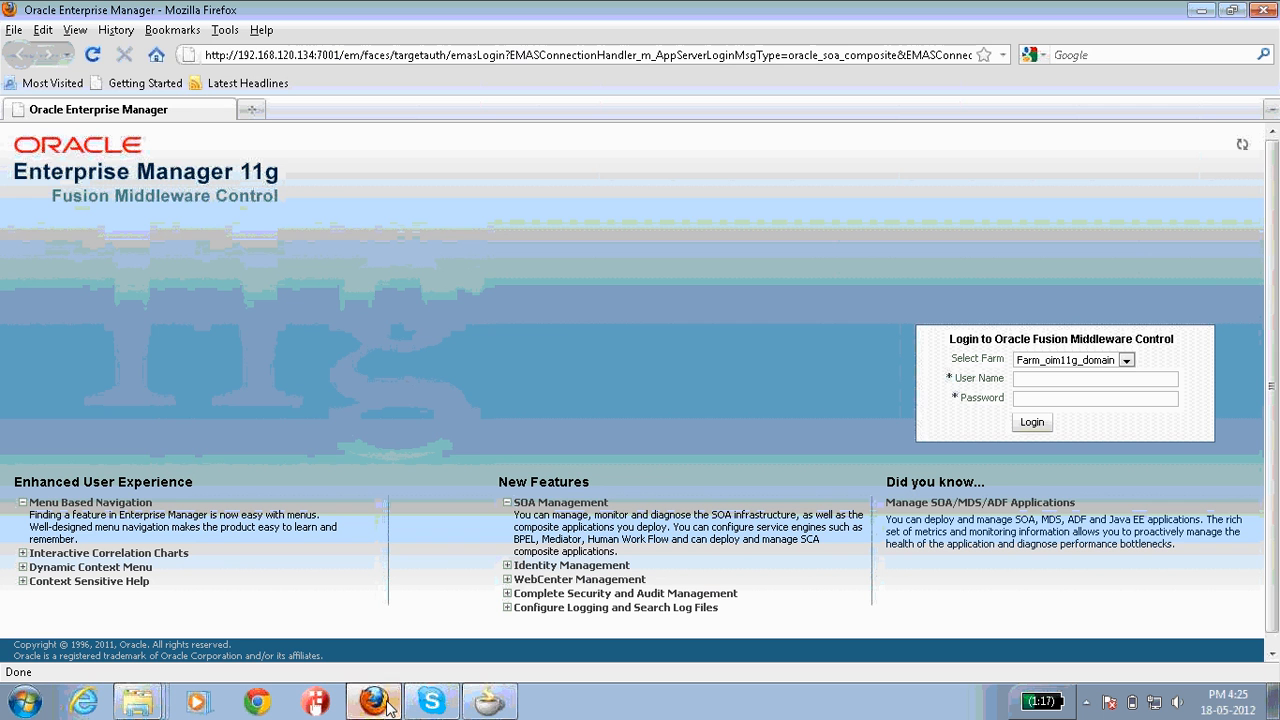
Step: Highlight the Enterprise Manager address and its 7001 port in the address bar
left_click(238, 58)
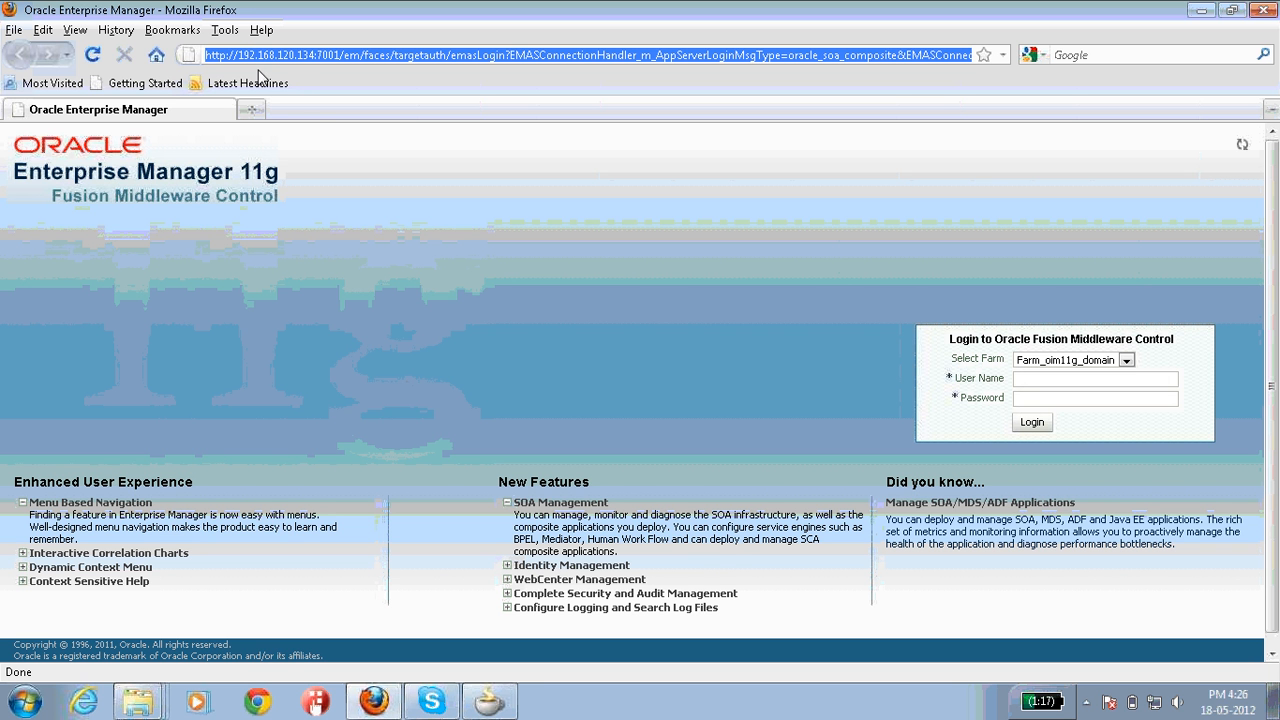
left_click(326, 56)
double_click(326, 56)
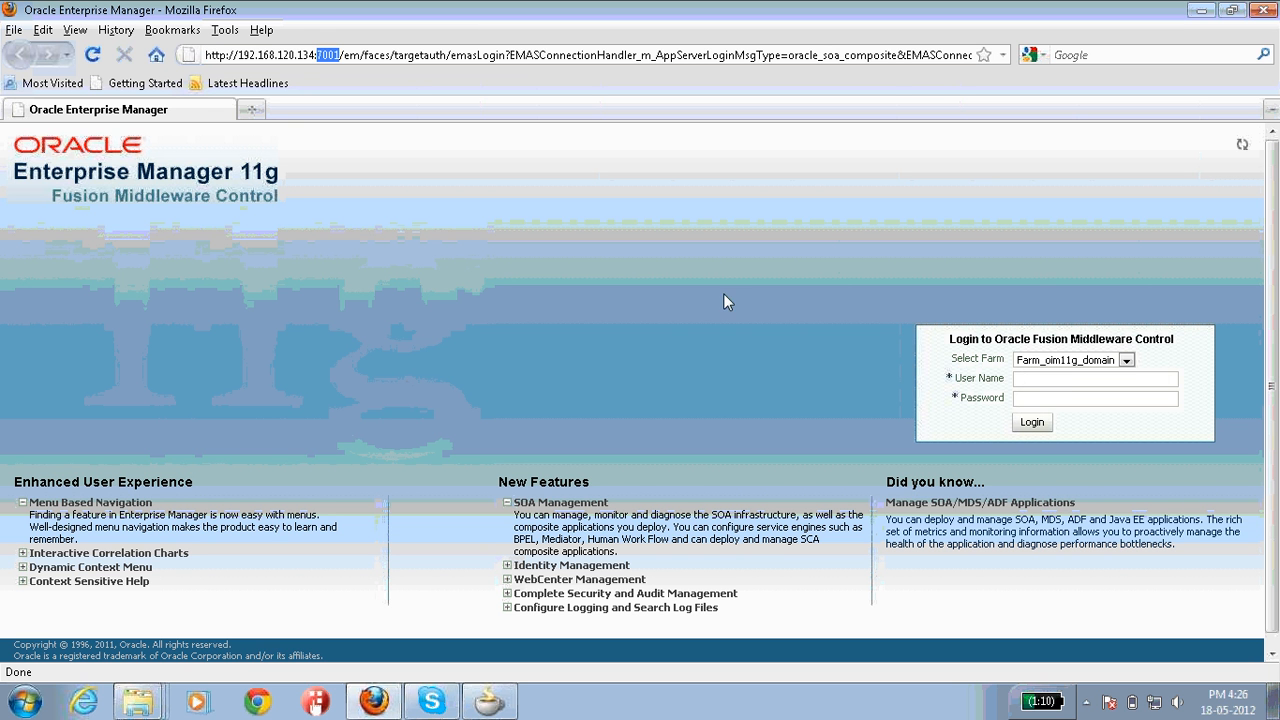
Step: Log in to Fusion Middleware Control with the administrator user name and password
left_click(1059, 377)
type("we")
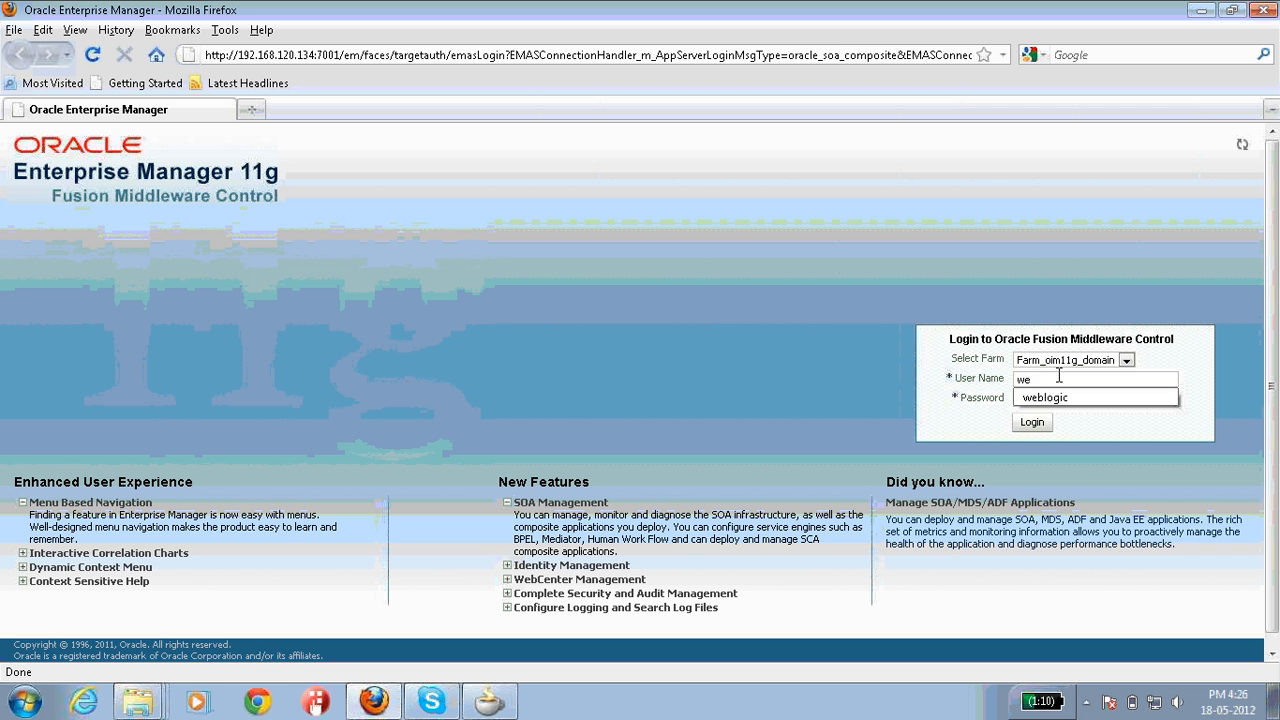
type("blogic")
left_click(1071, 400)
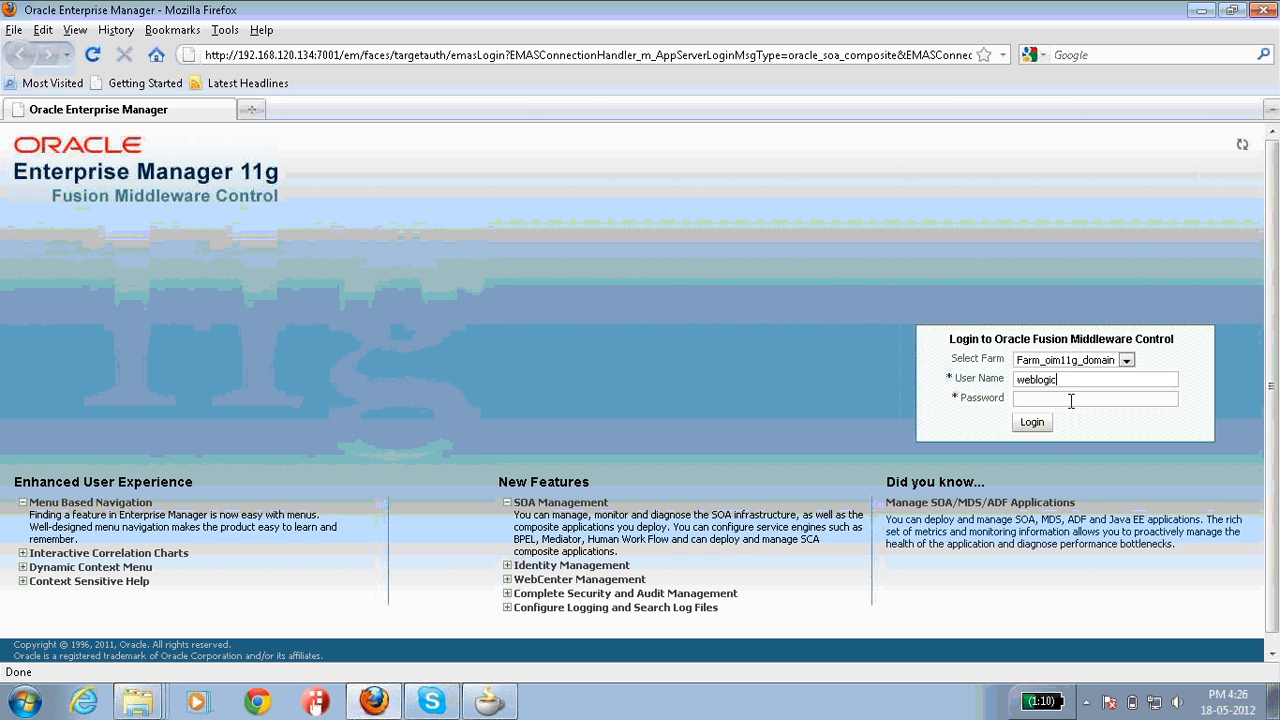
left_click(1067, 402)
type("welcome1")
left_click(1041, 426)
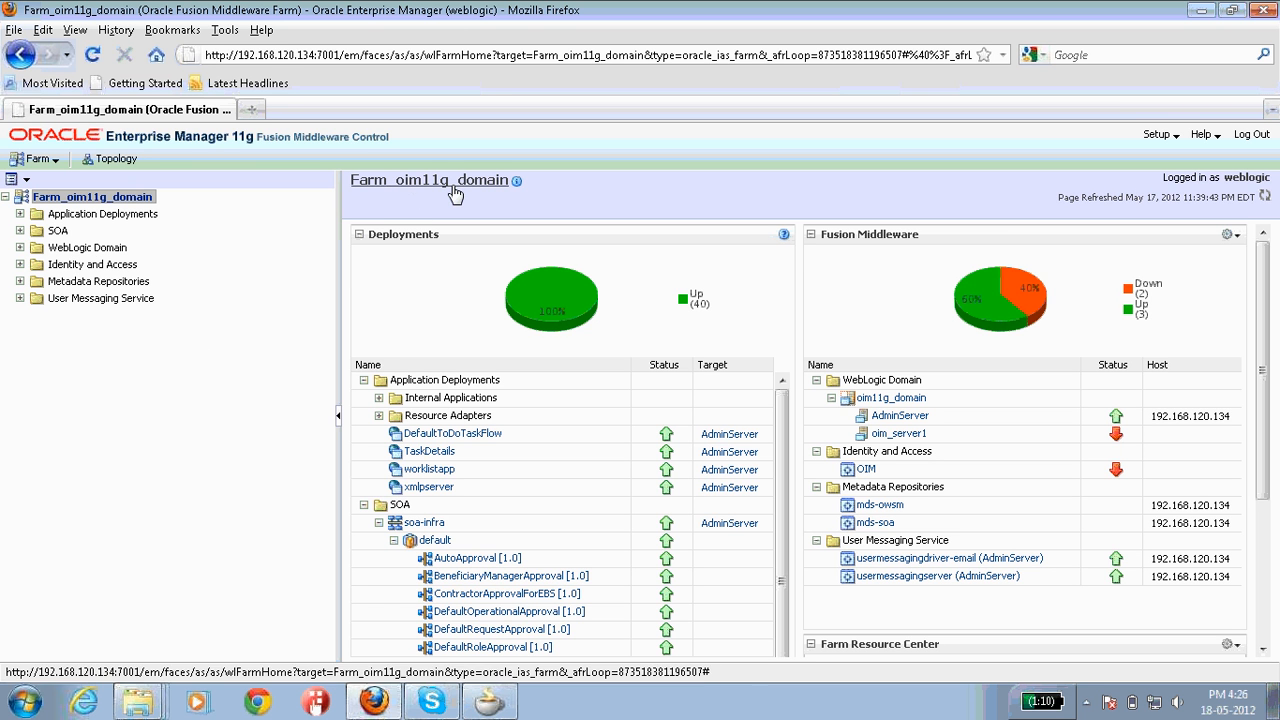
Step: Expand SOA > soa-infra > default and choose SOA Deployment > Deploy on the default partition
left_click(20, 231)
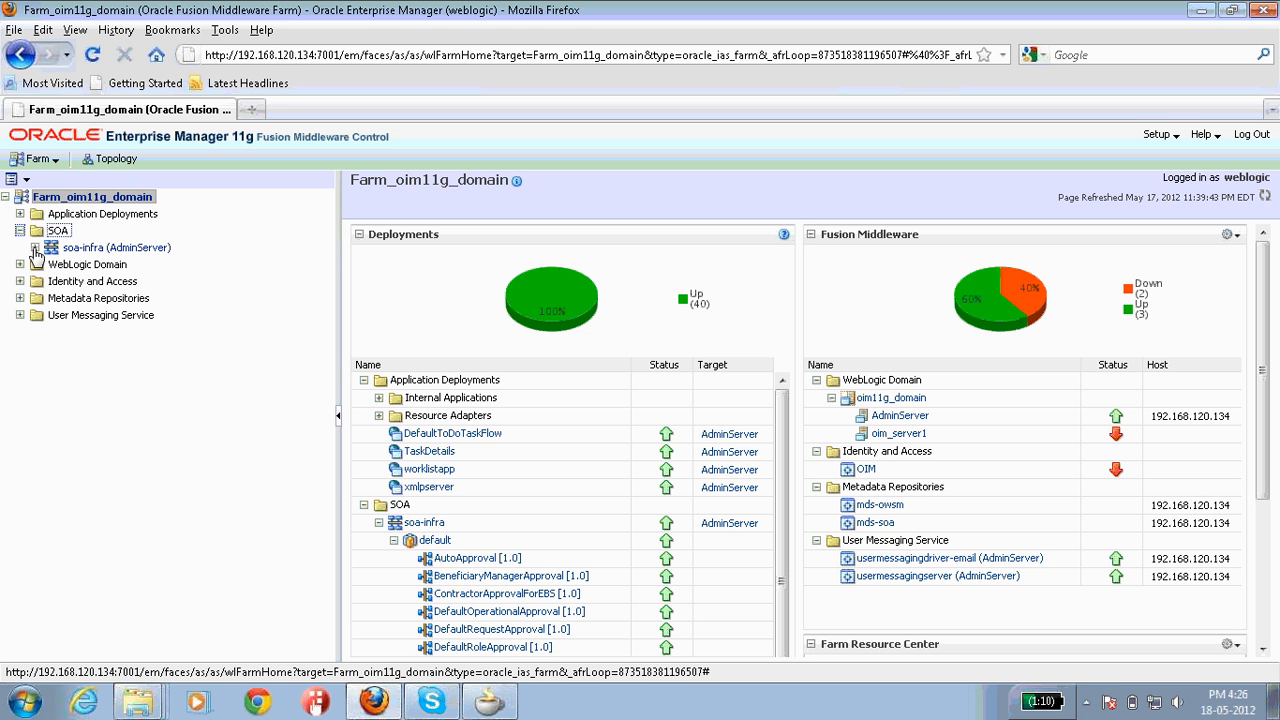
left_click(35, 249)
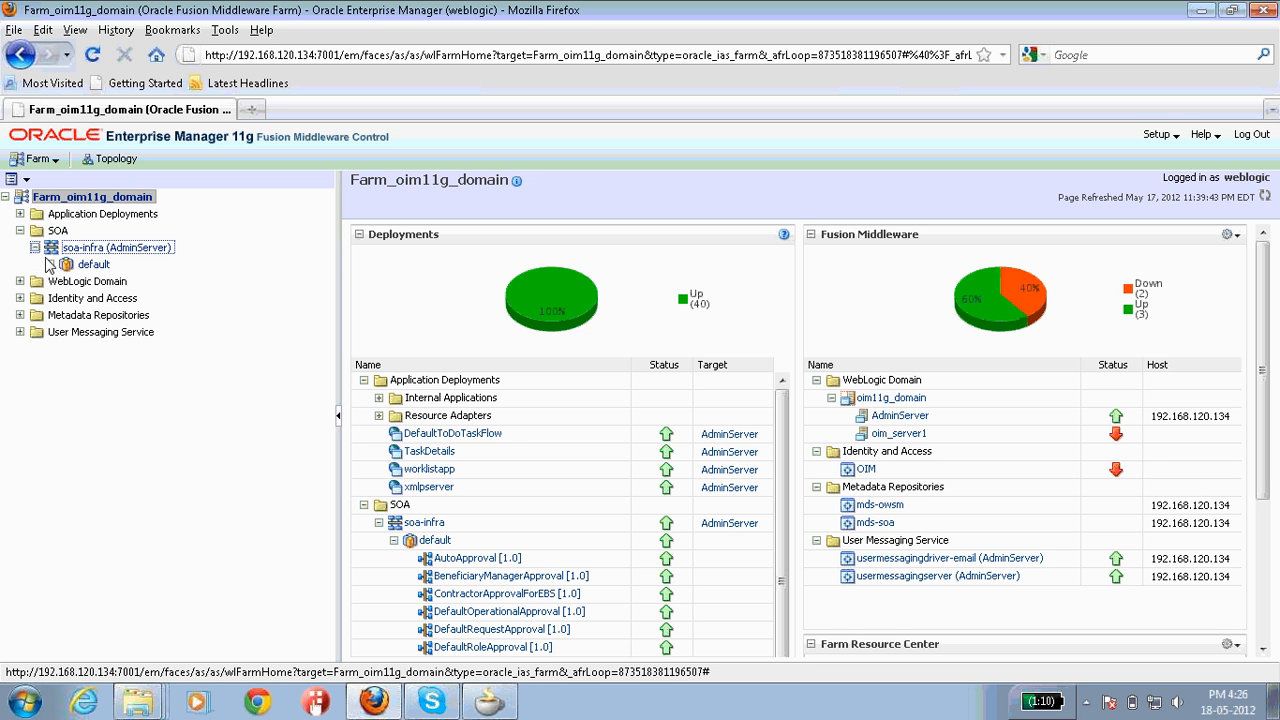
left_click(49, 265)
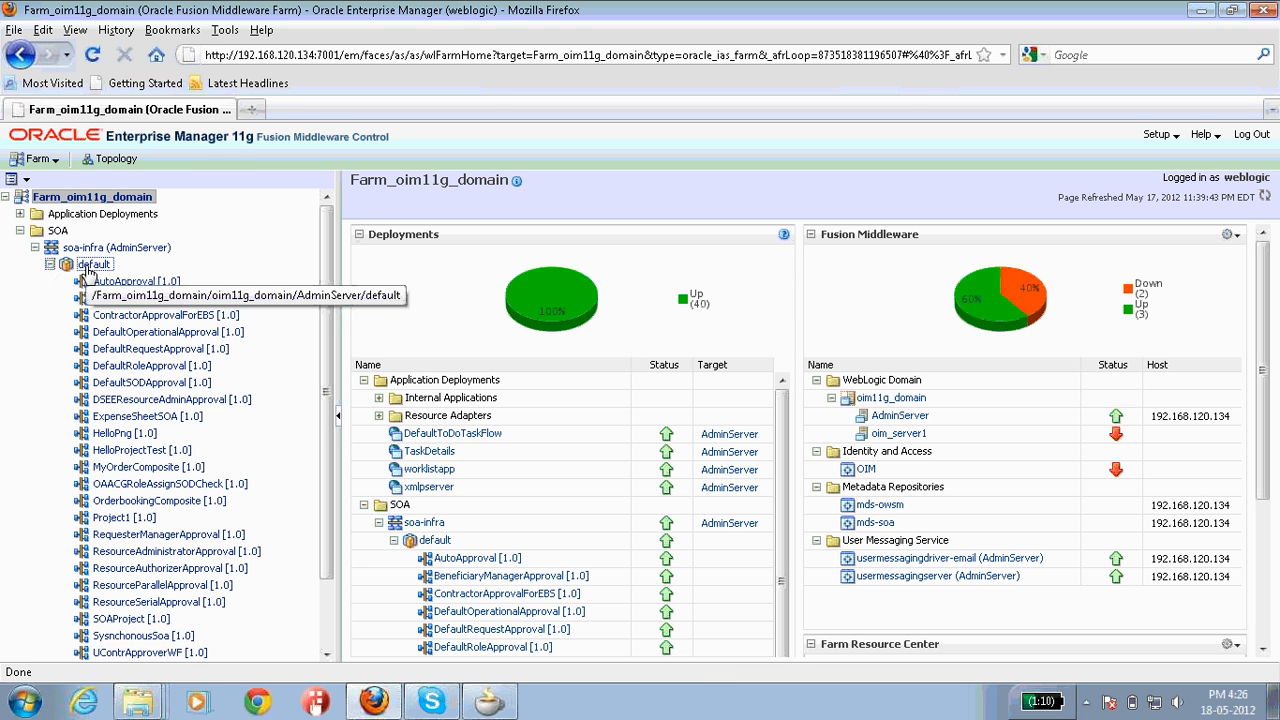
right_click(88, 270)
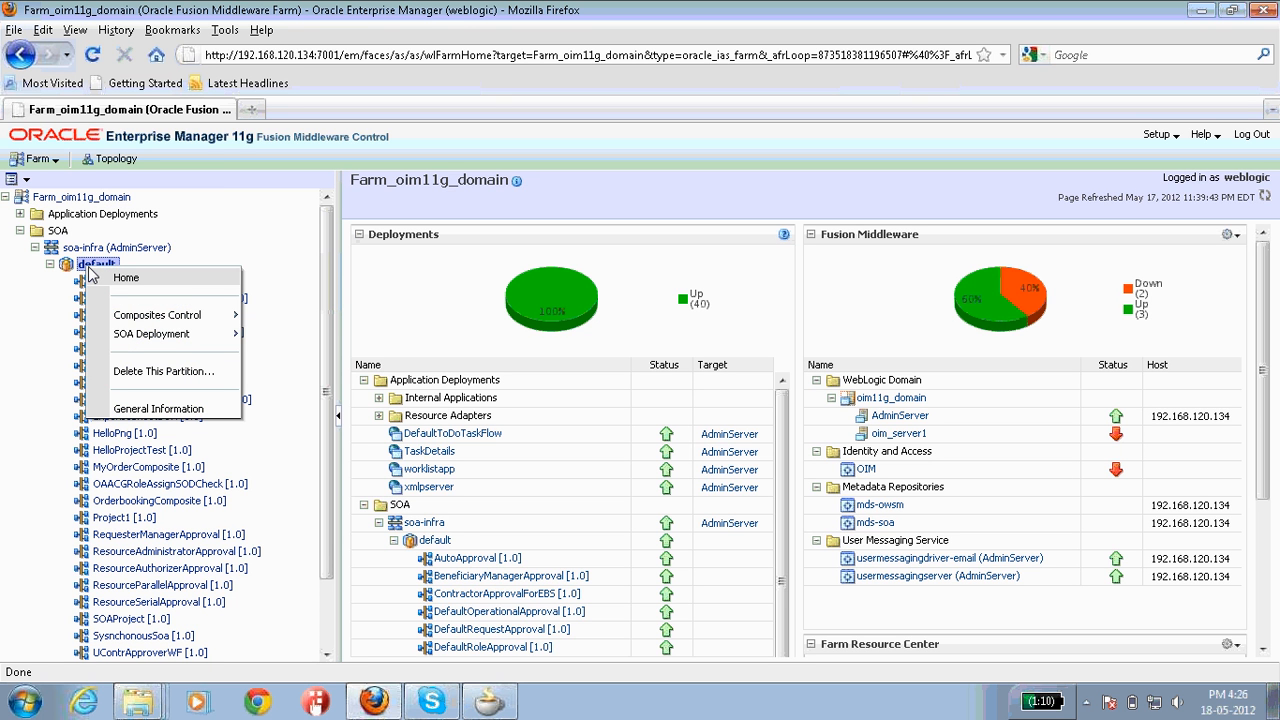
mouse_move(130, 338)
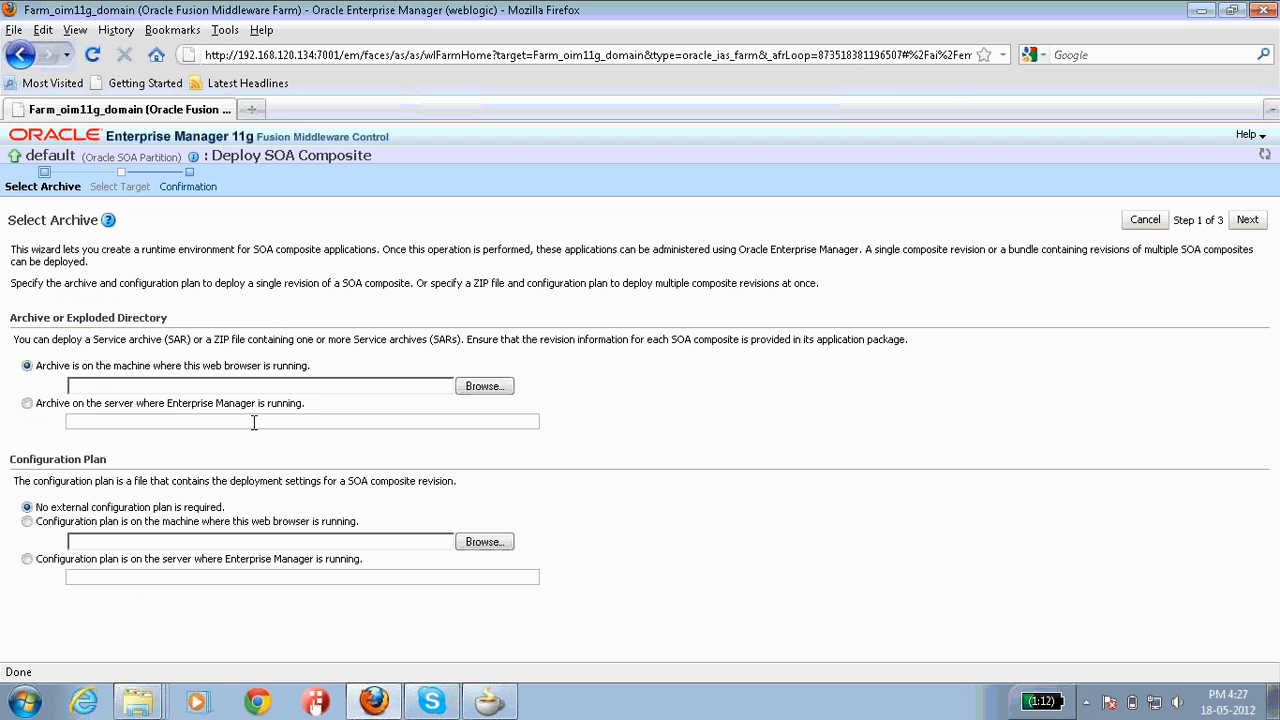
Step: Open the archive file chooser and browse from Computer into C:\JDeveloper
left_click(482, 388)
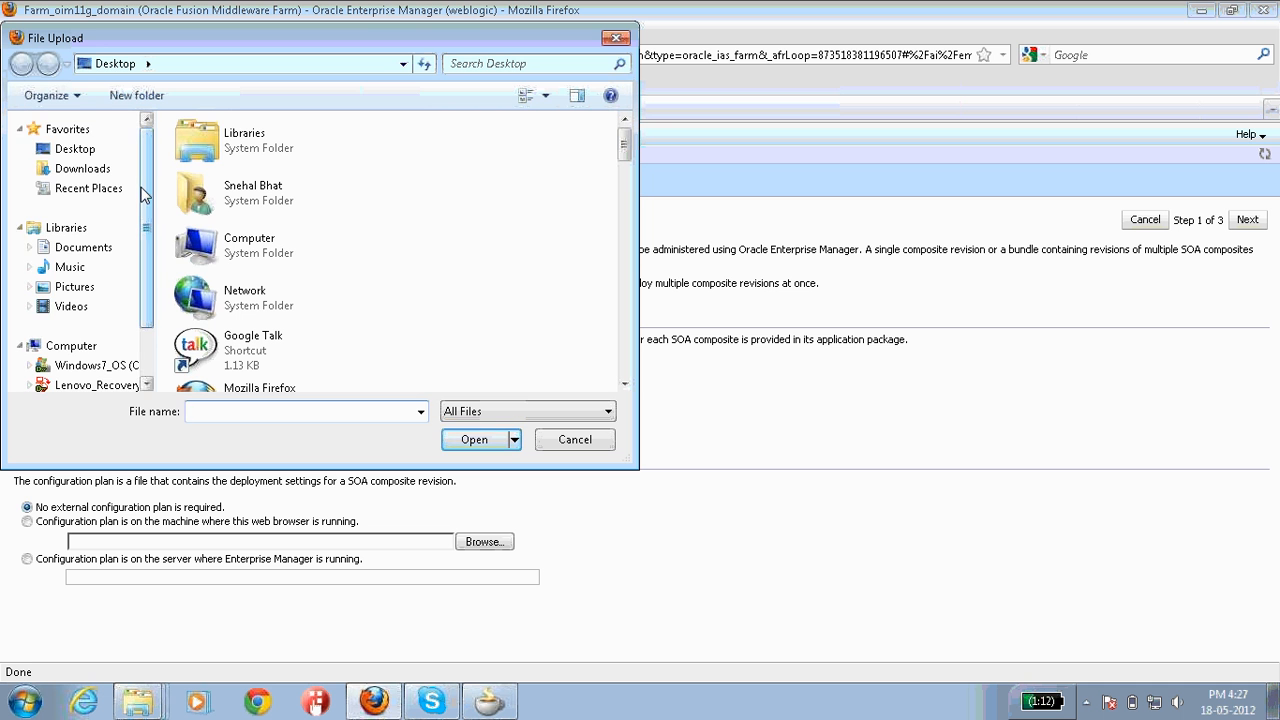
scroll(134, 232, "down", 1)
scroll(134, 225, "up", 1)
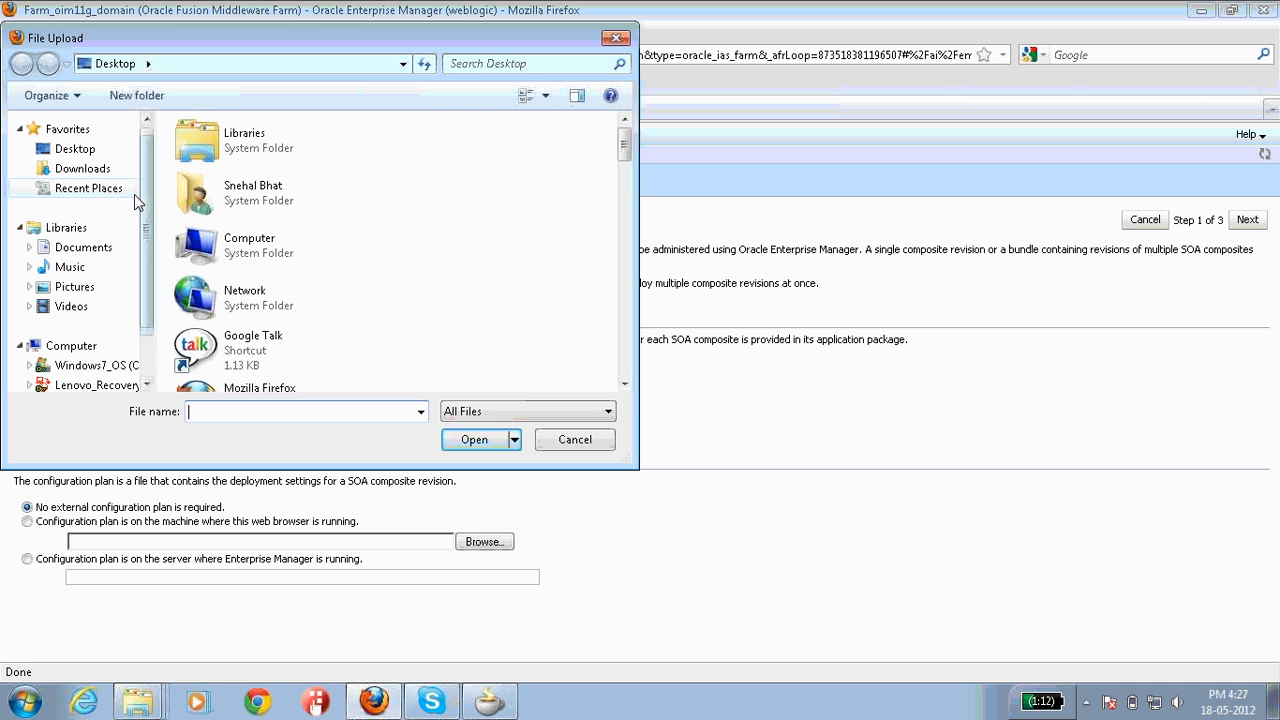
double_click(249, 250)
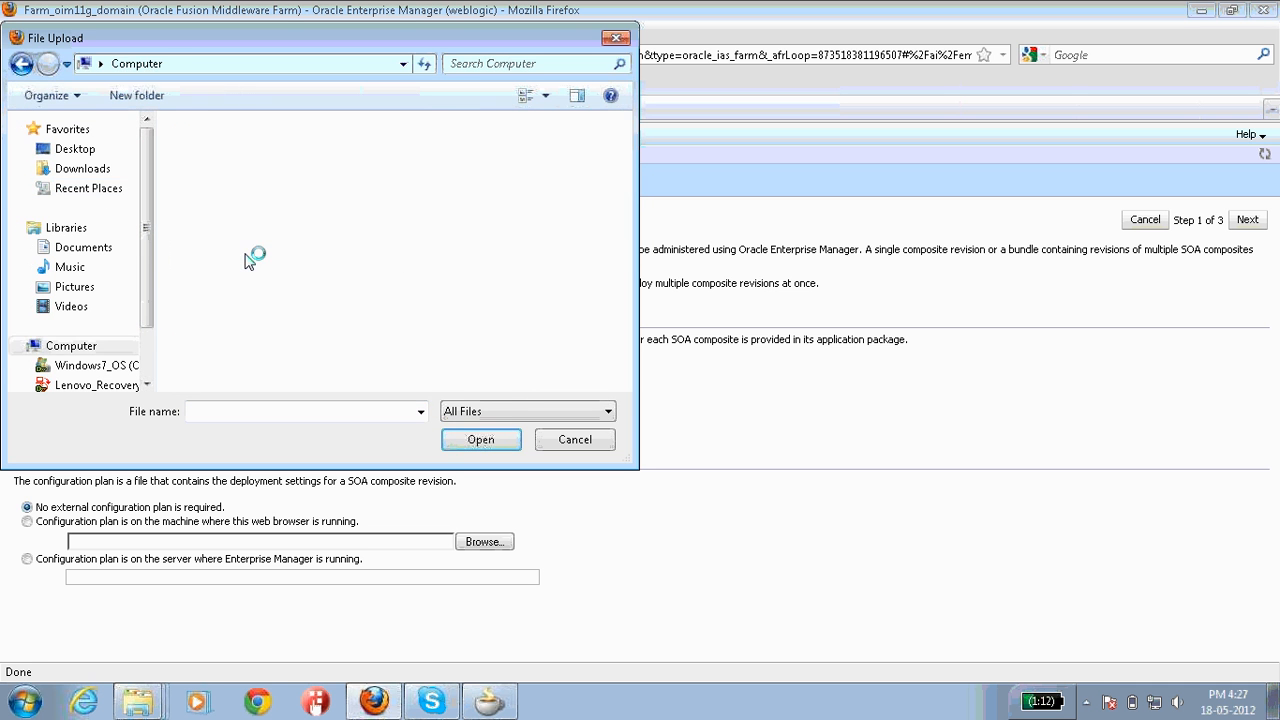
left_click(287, 170)
double_click(287, 170)
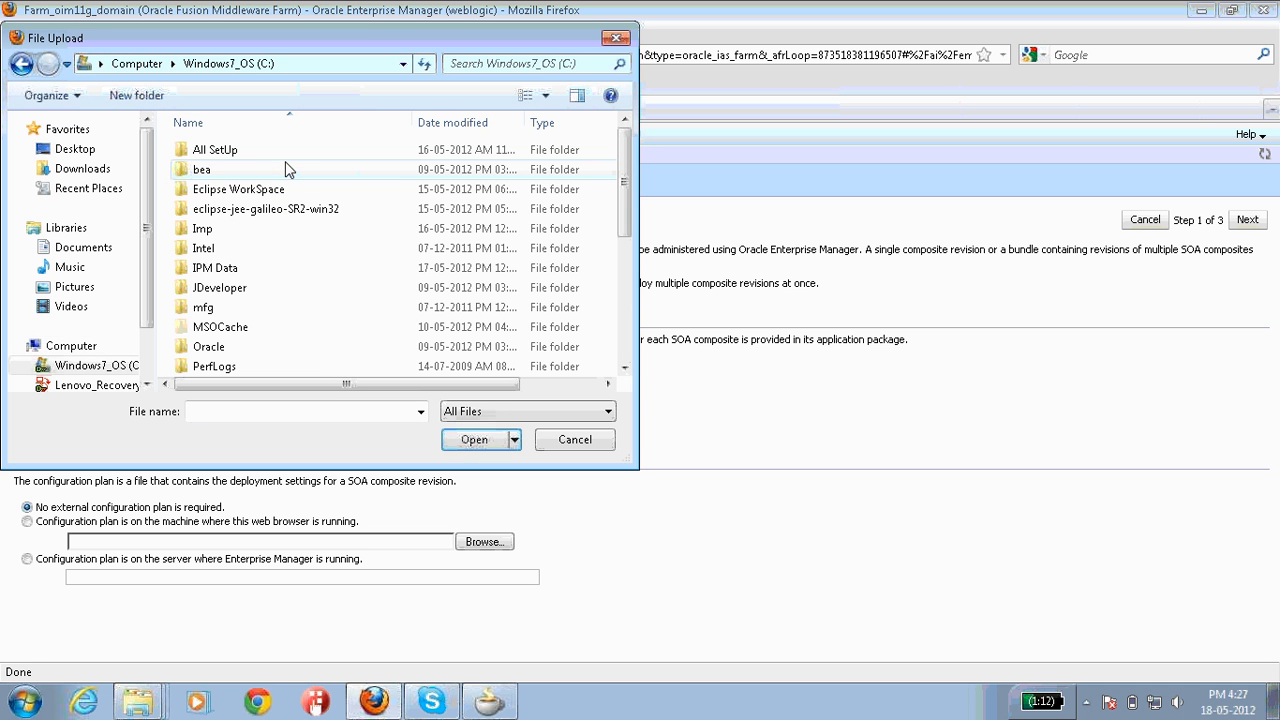
key("j")
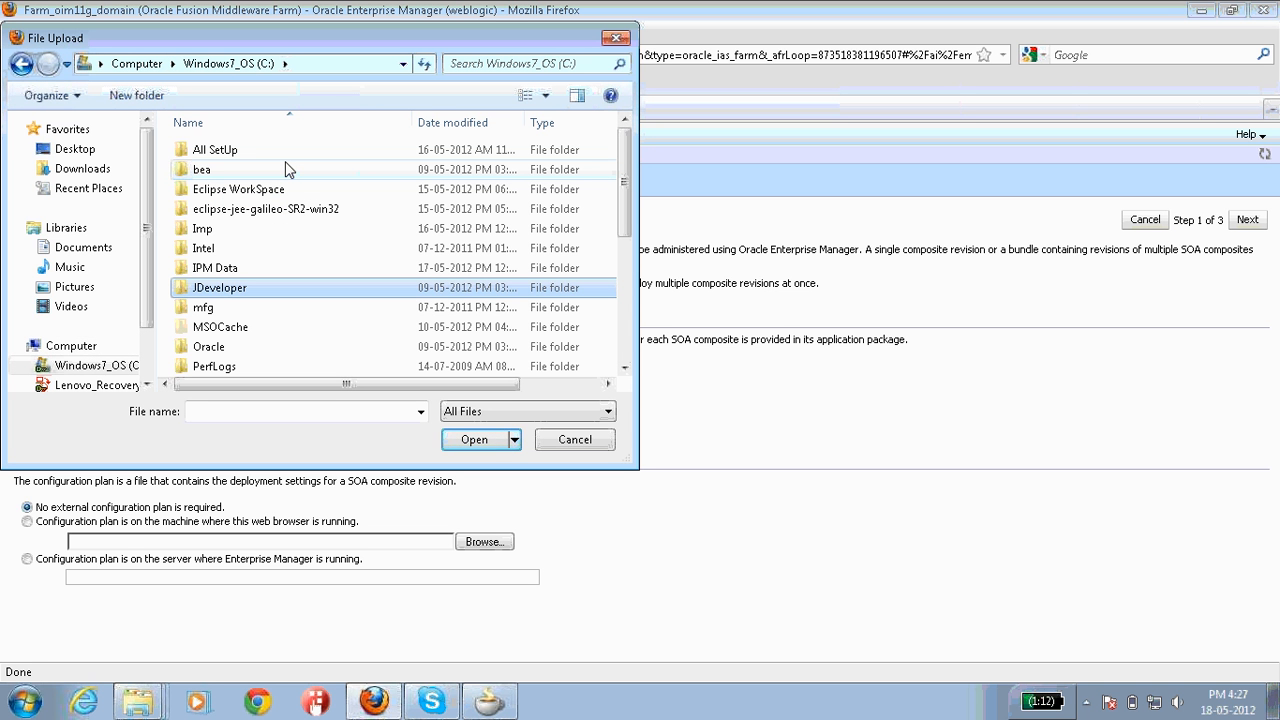
double_click(225, 288)
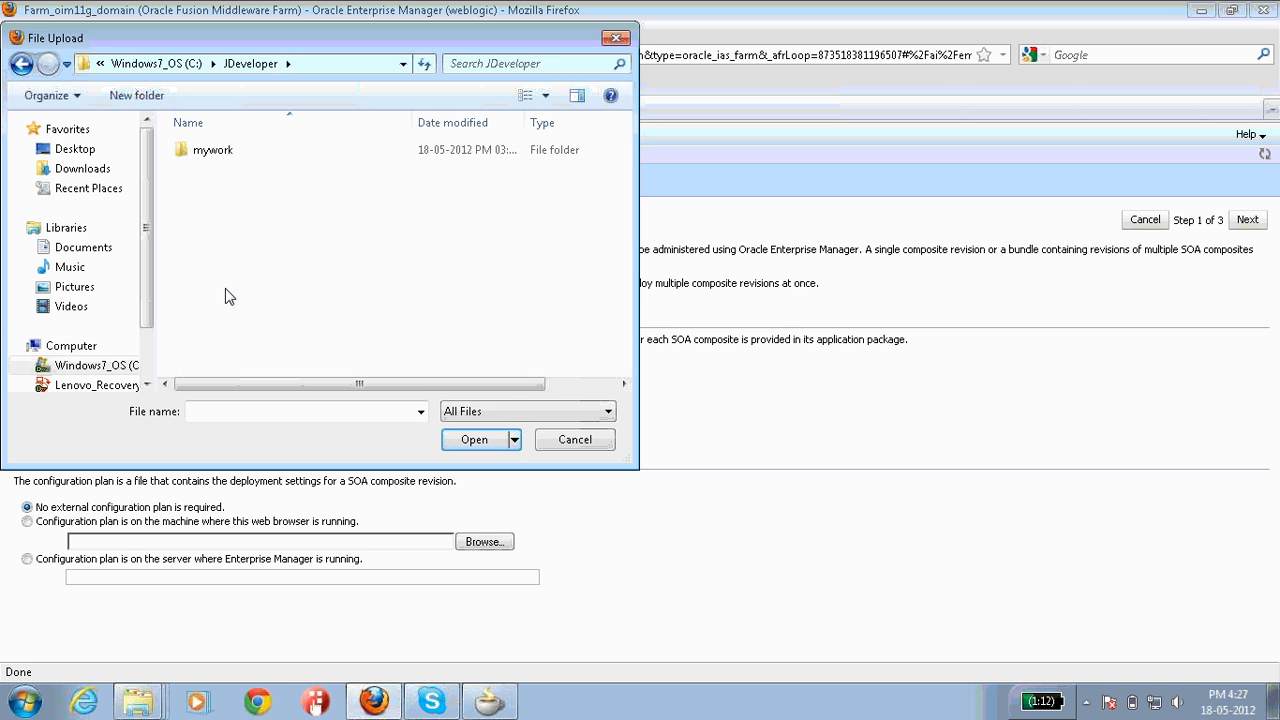
Step: Continue into mywork\ExpenseSheetApp, then cancel the File Upload dialog without choosing a file
left_click(220, 160)
double_click(220, 155)
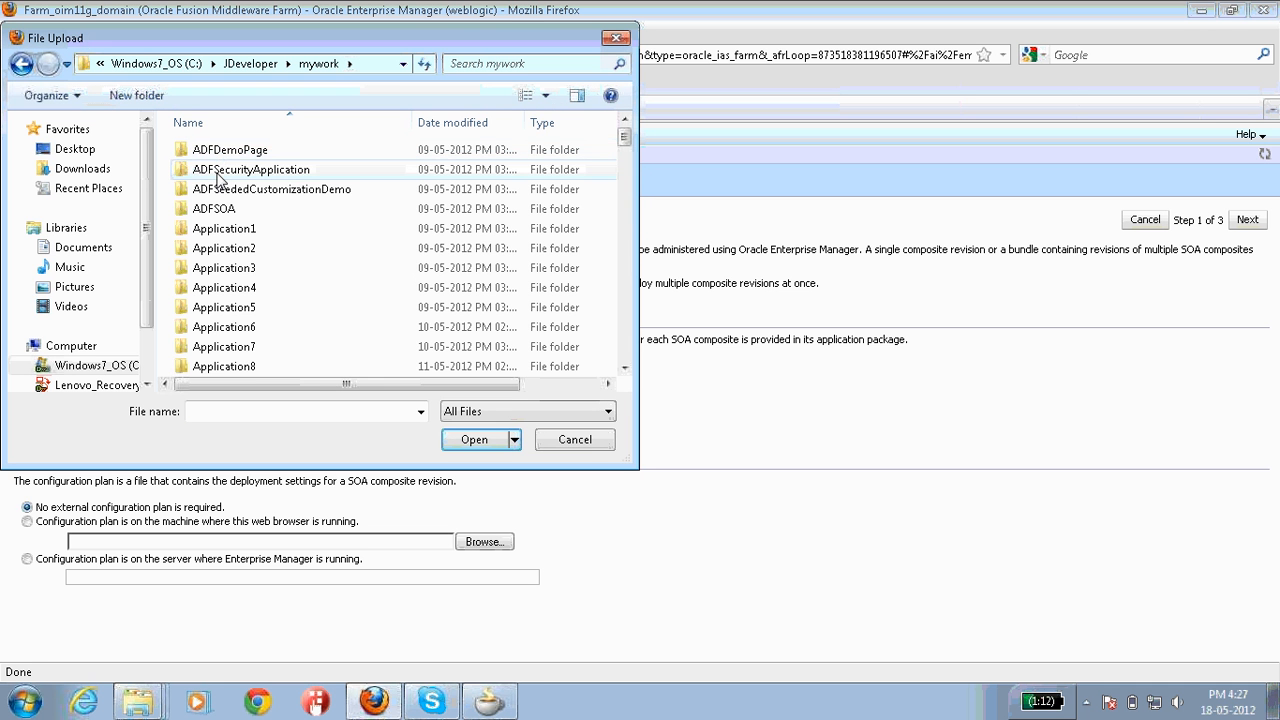
key("e")
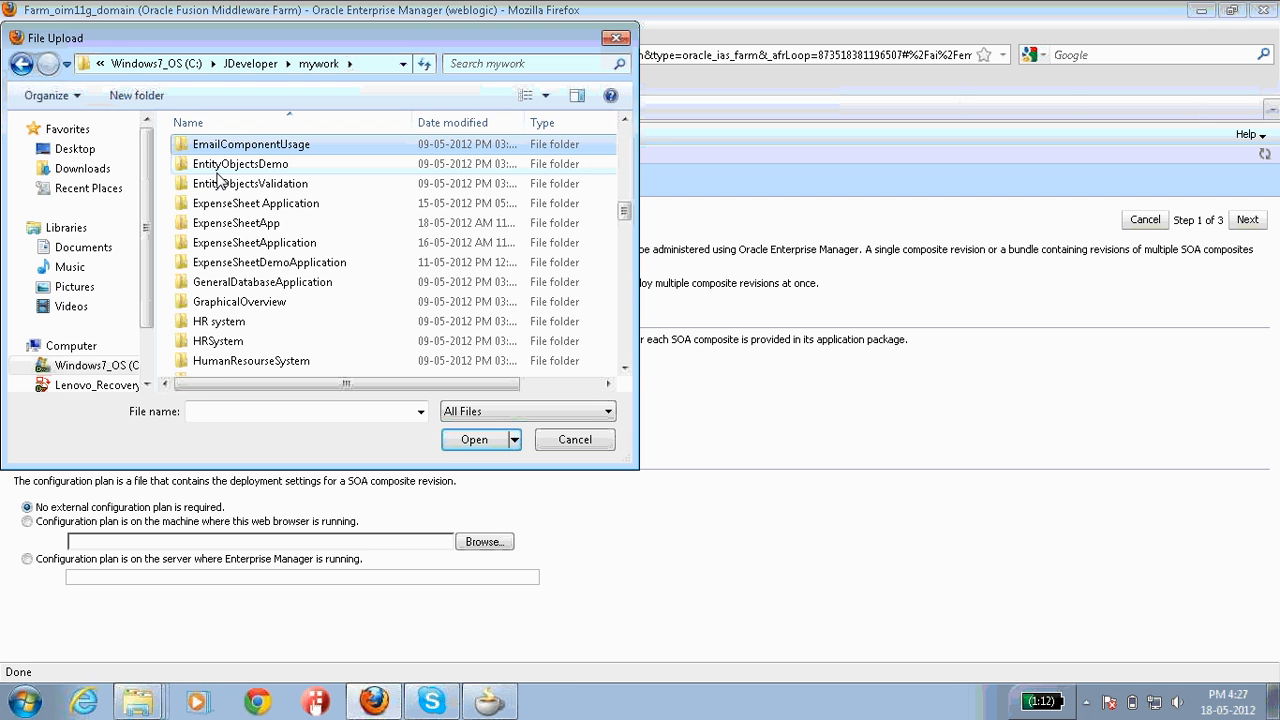
double_click(245, 224)
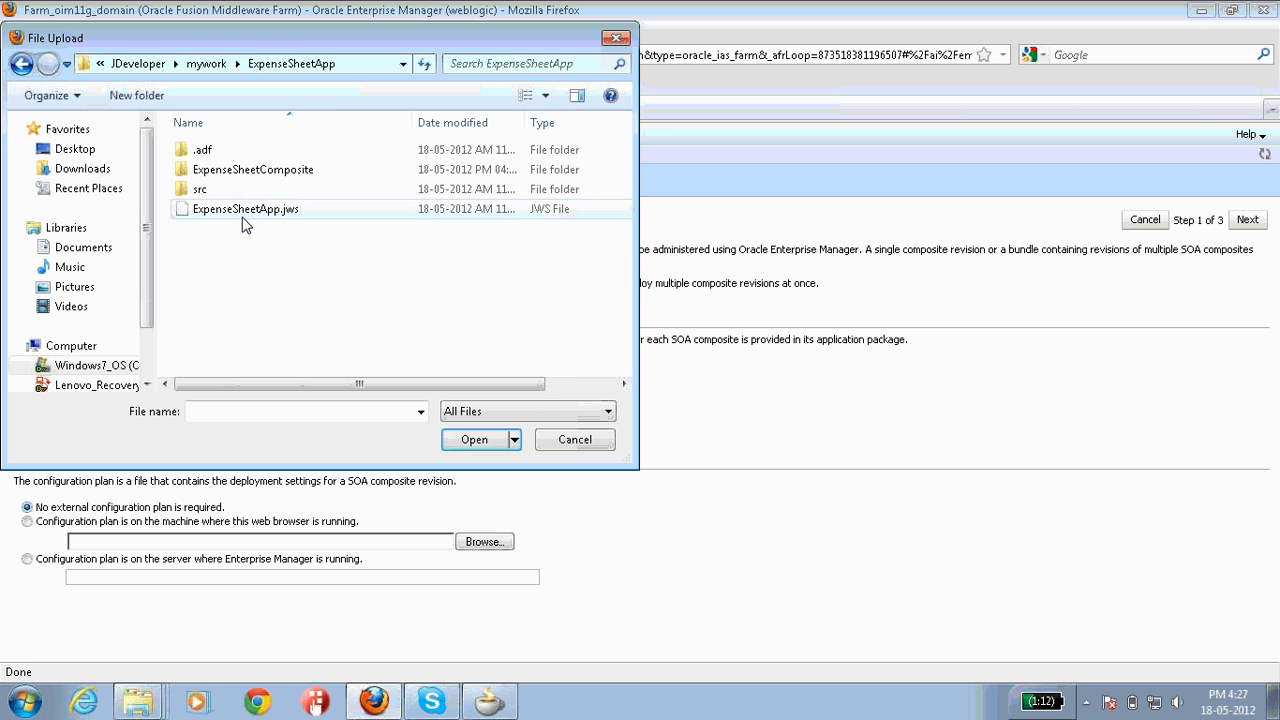
left_click(238, 212)
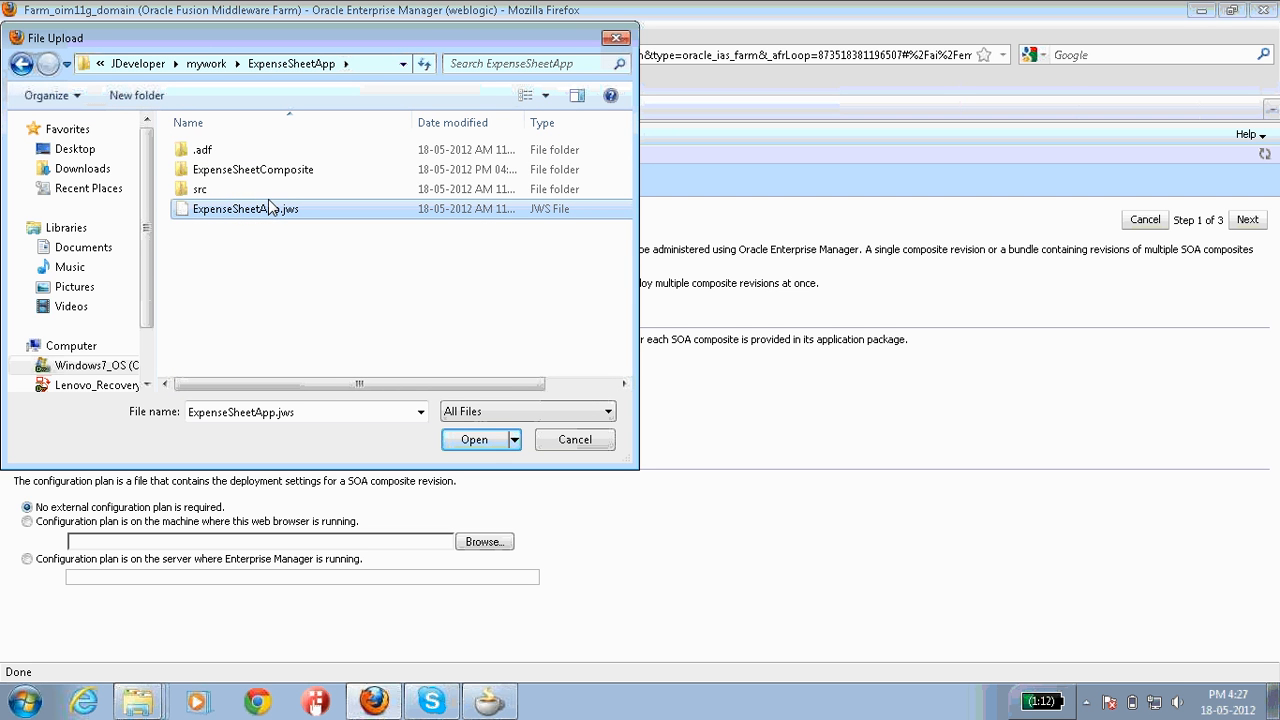
left_click(567, 446)
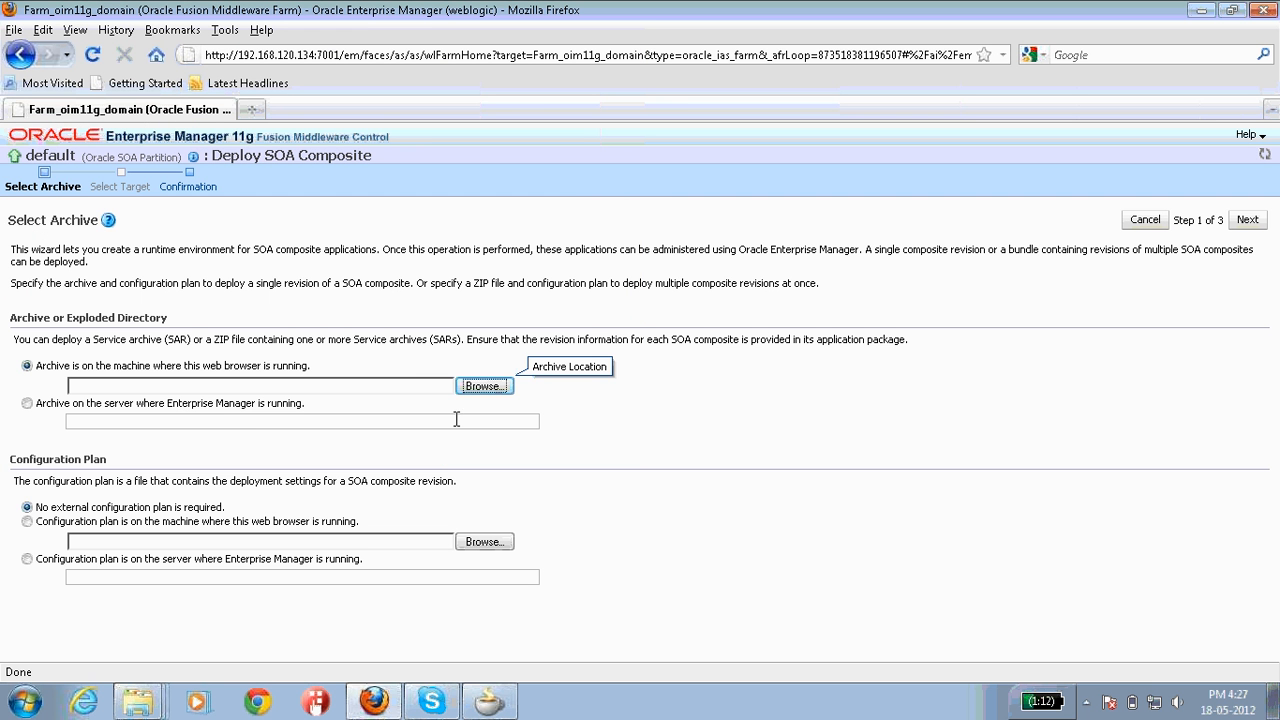
Step: Dismiss the file chooser again and go back to the Farm_oim11g_domain home page
left_click(233, 390)
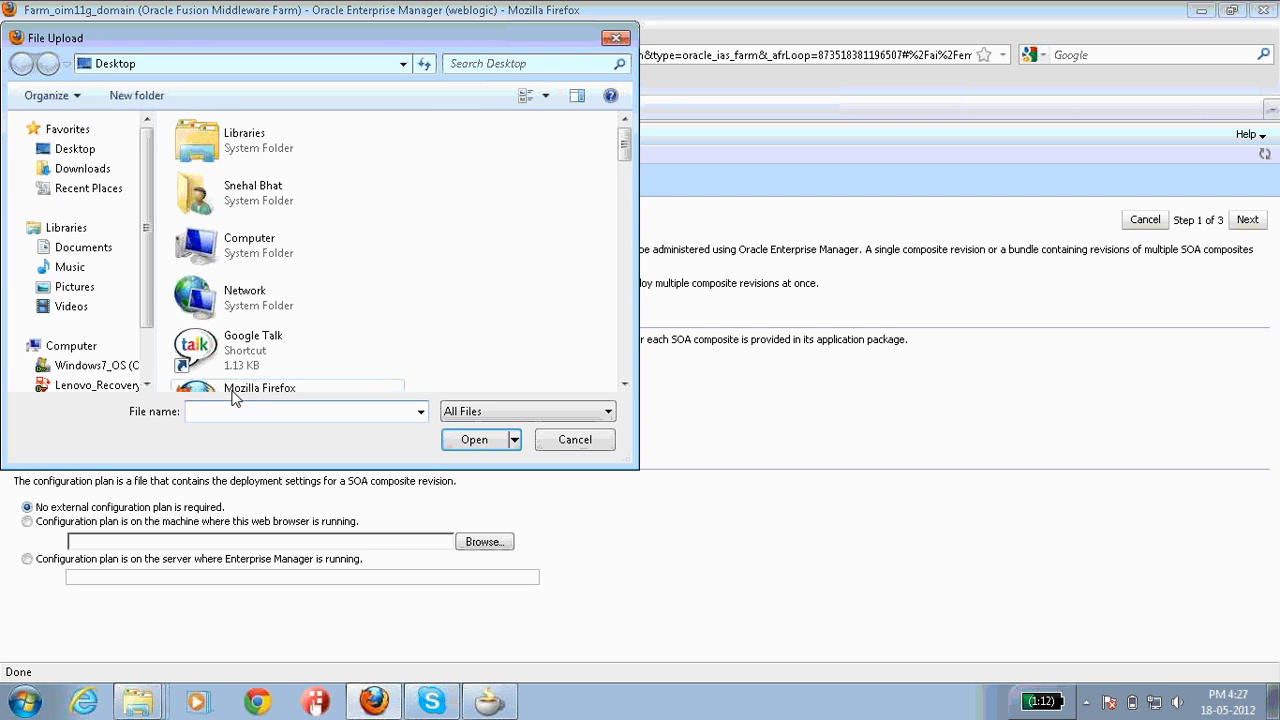
left_click(566, 441)
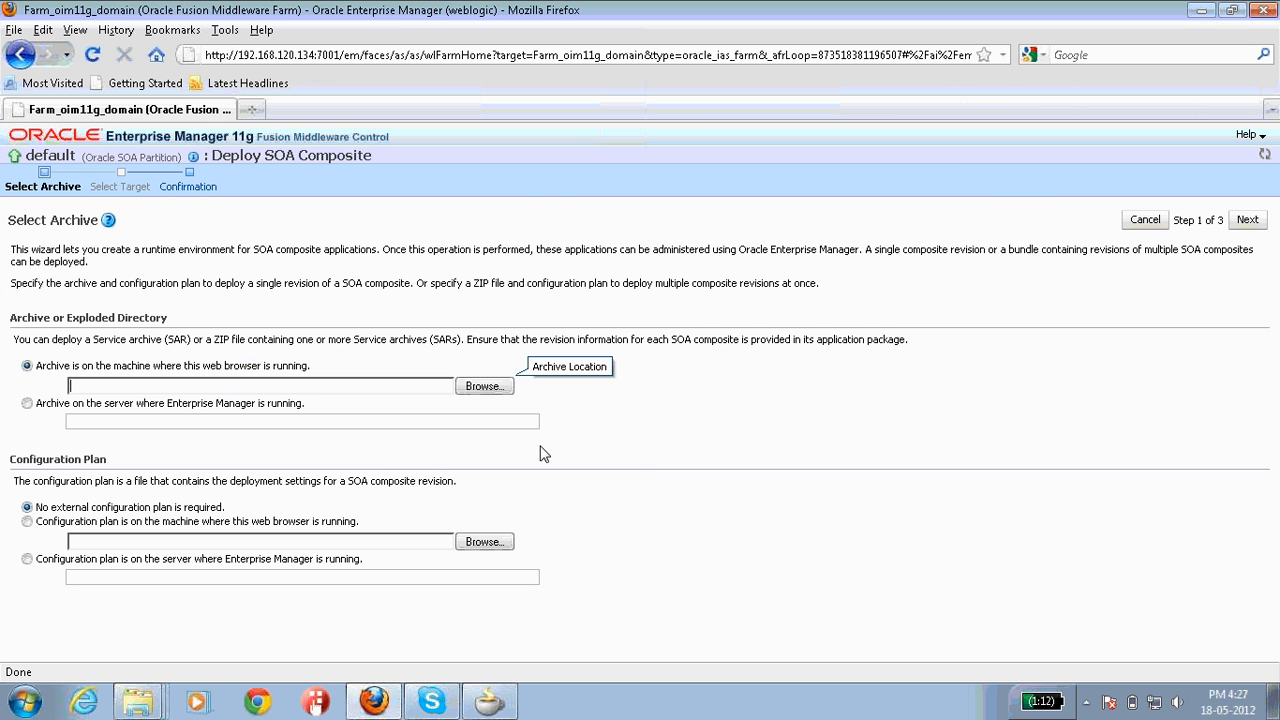
left_click(489, 703)
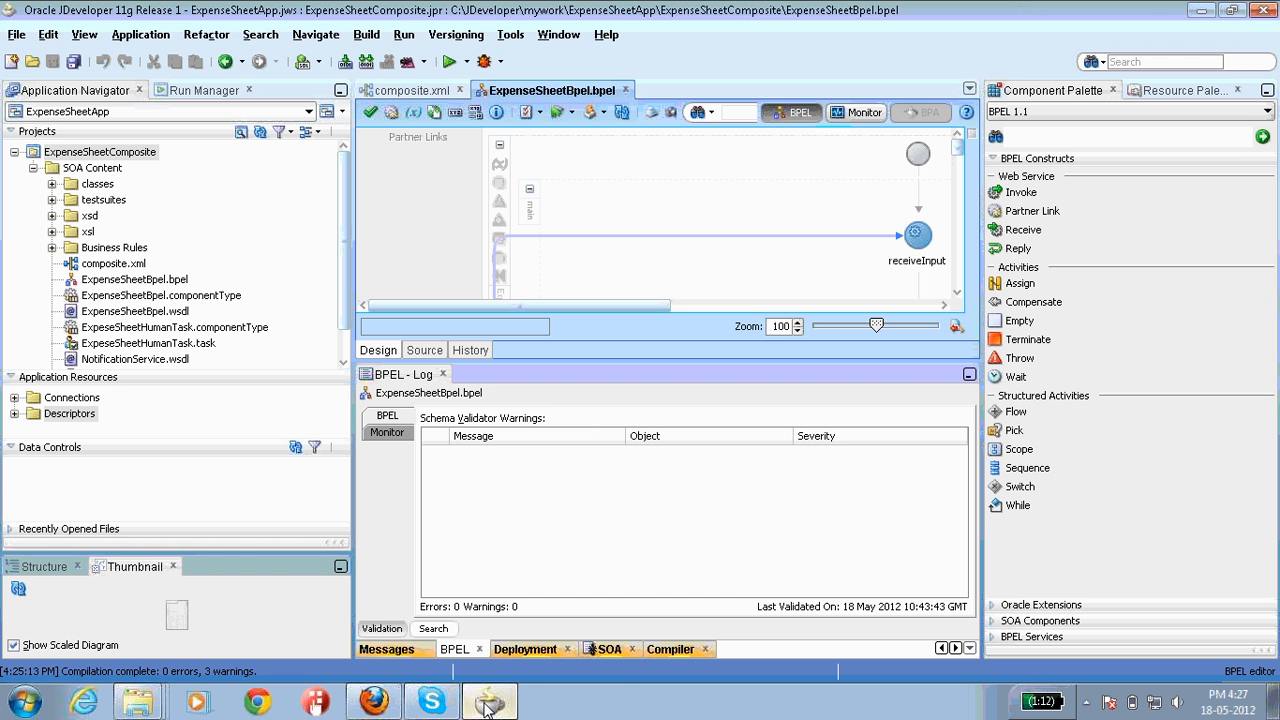
left_click(374, 703)
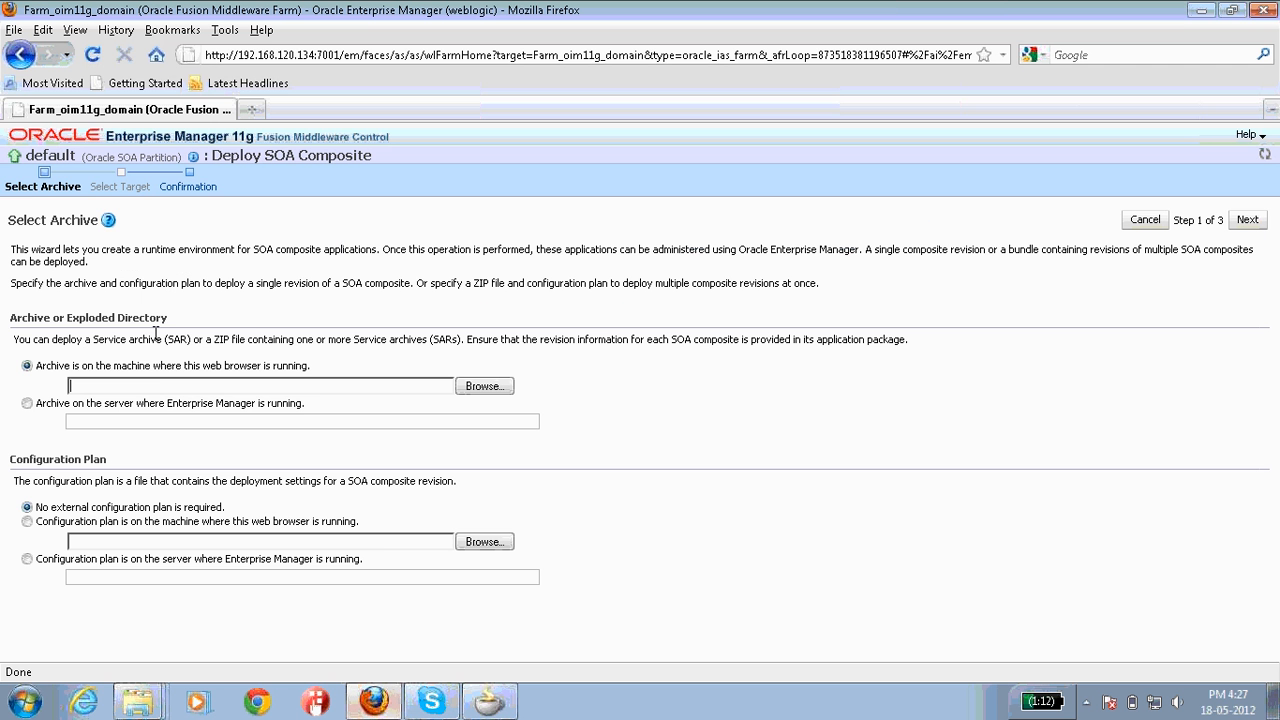
left_click(22, 56)
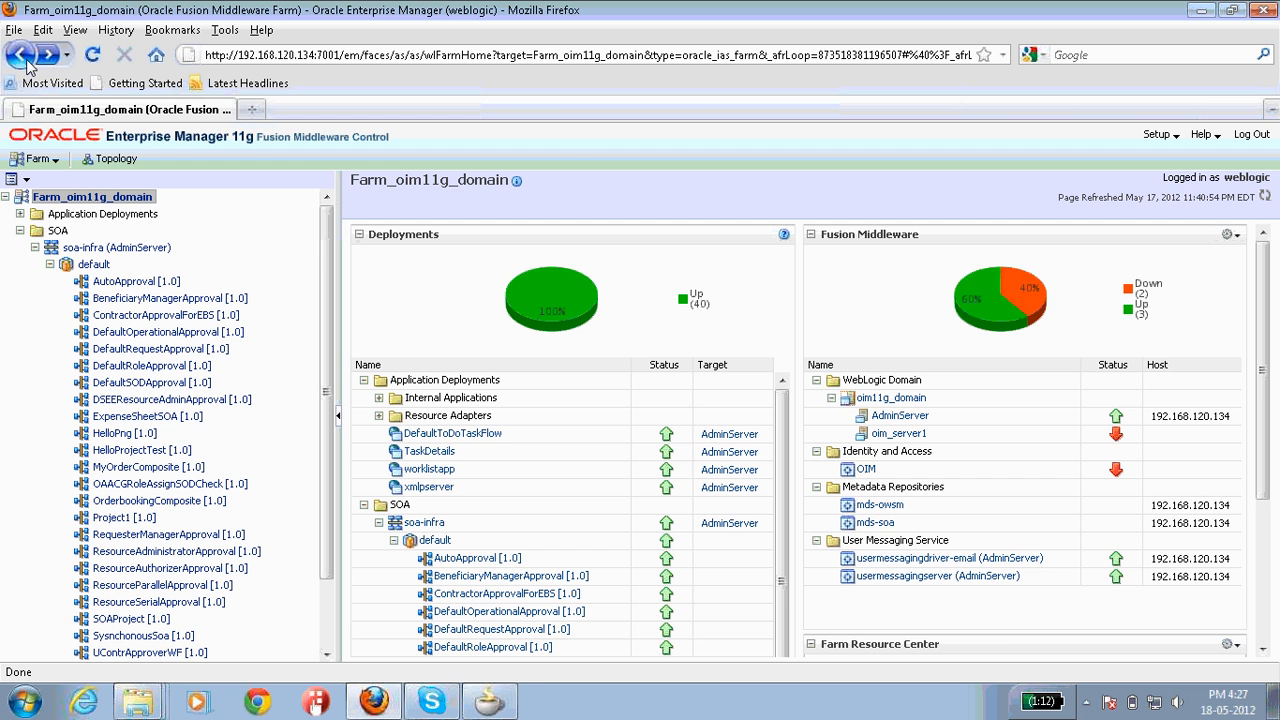
Step: Bring JDeveloper forward and launch Deploy > ExpenseSheetComposite... from the project's context menu
left_click(467, 703)
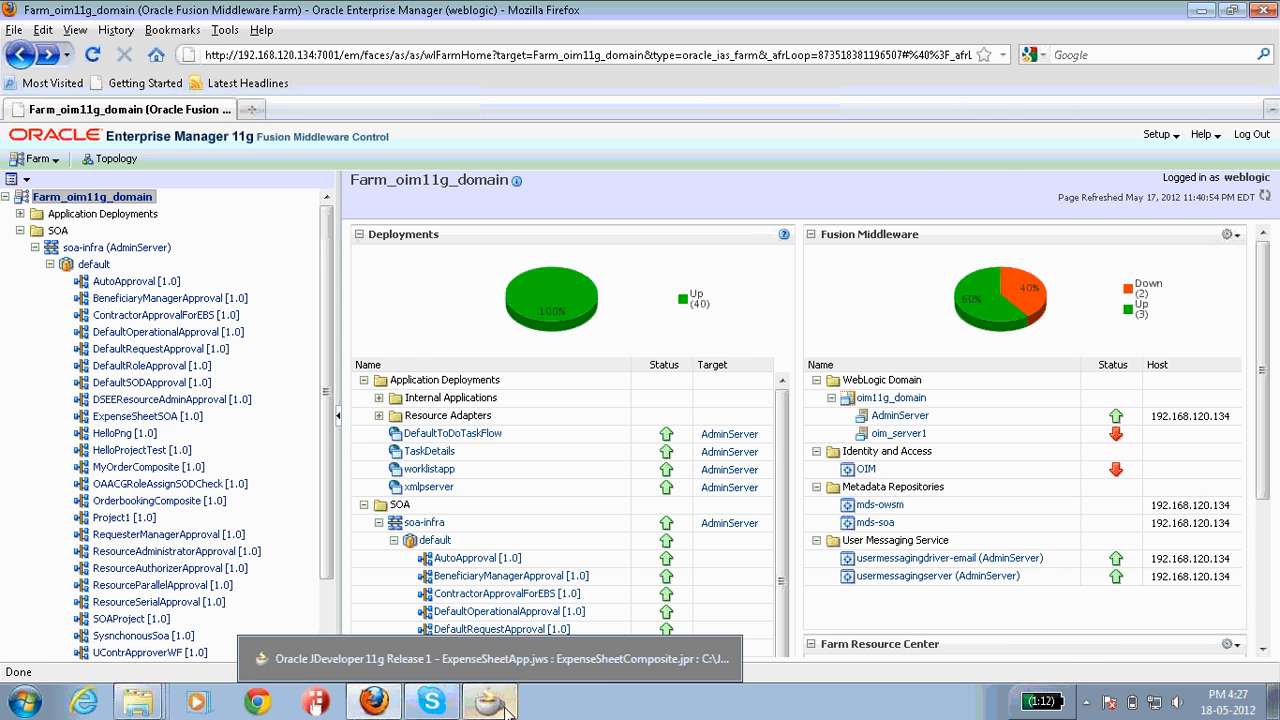
left_click(360, 688)
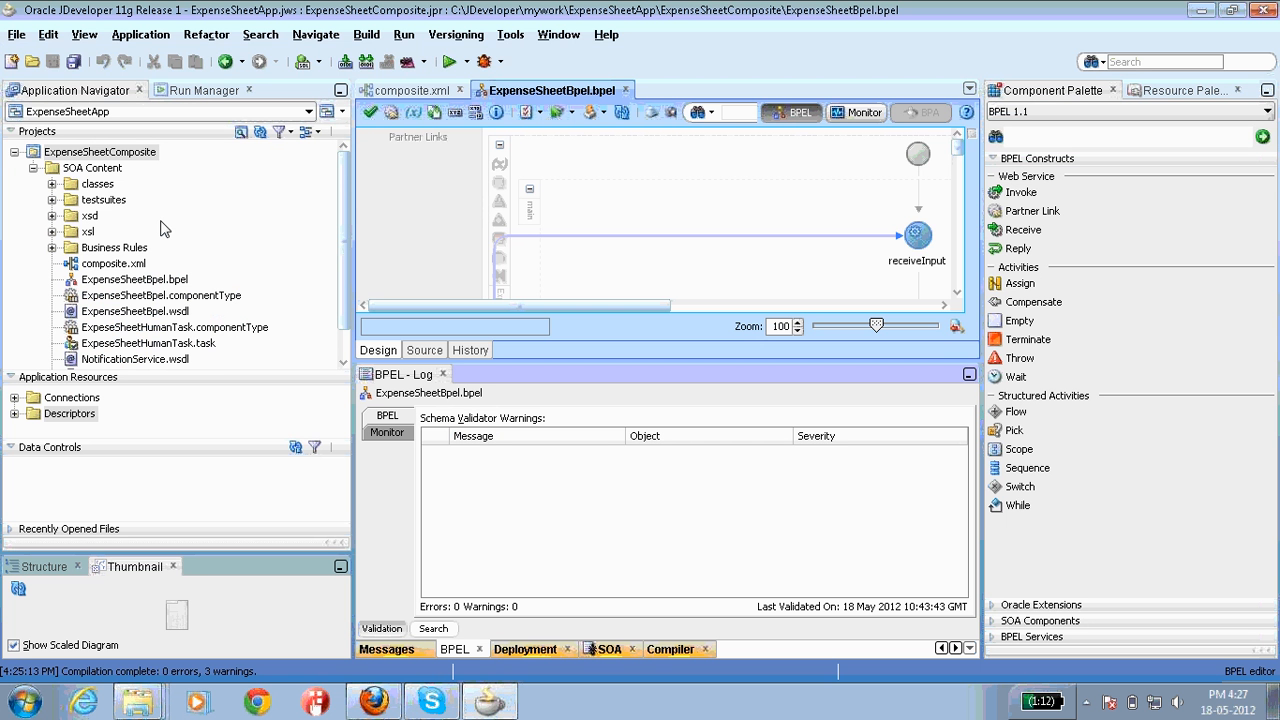
right_click(129, 157)
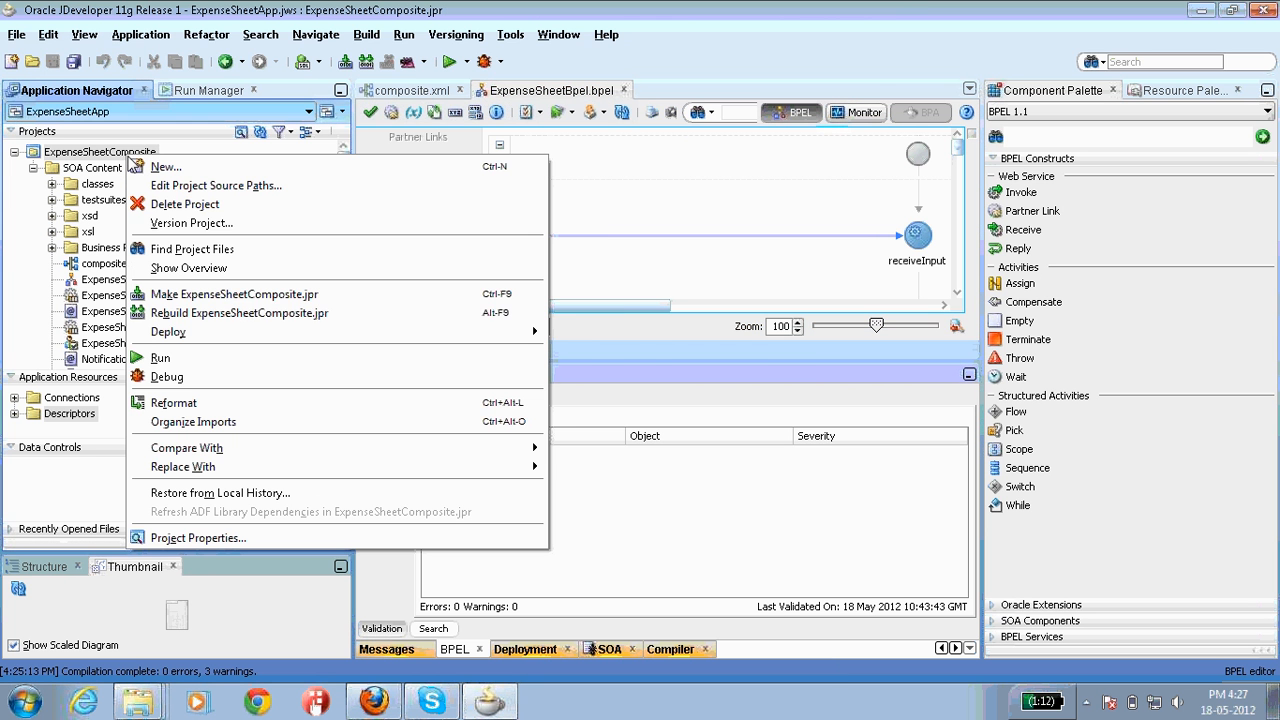
mouse_move(174, 334)
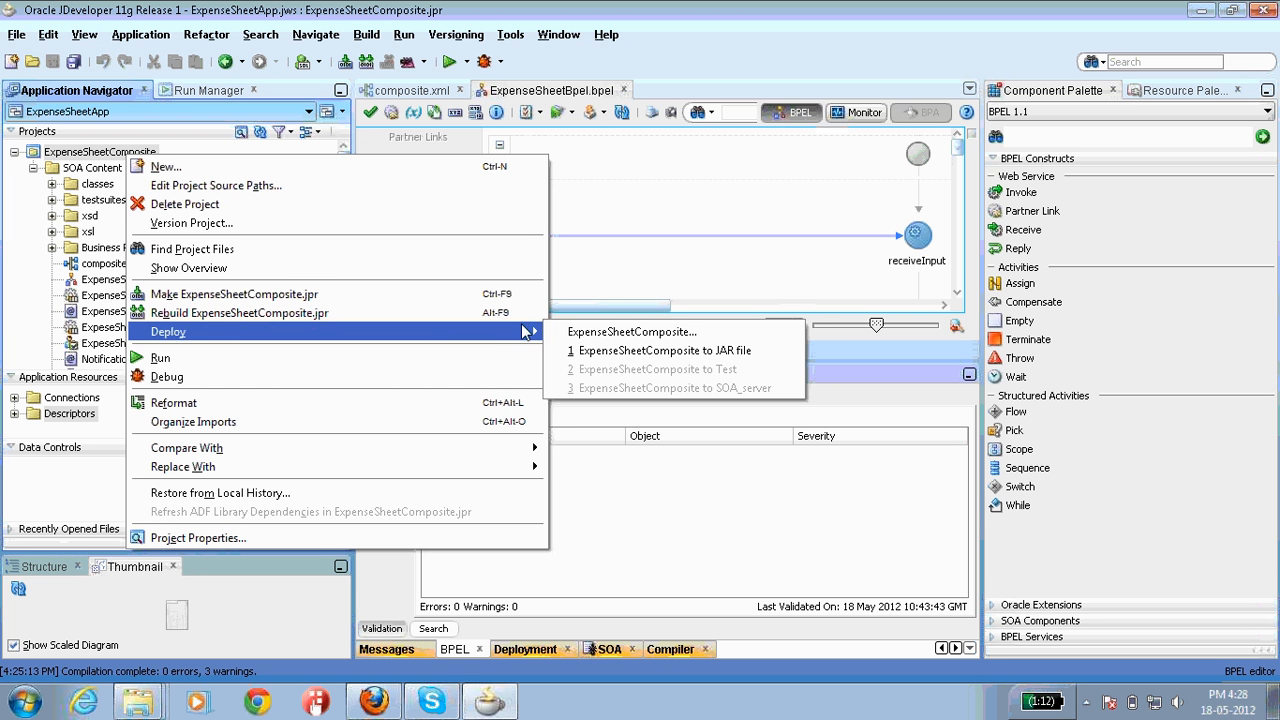
left_click(574, 333)
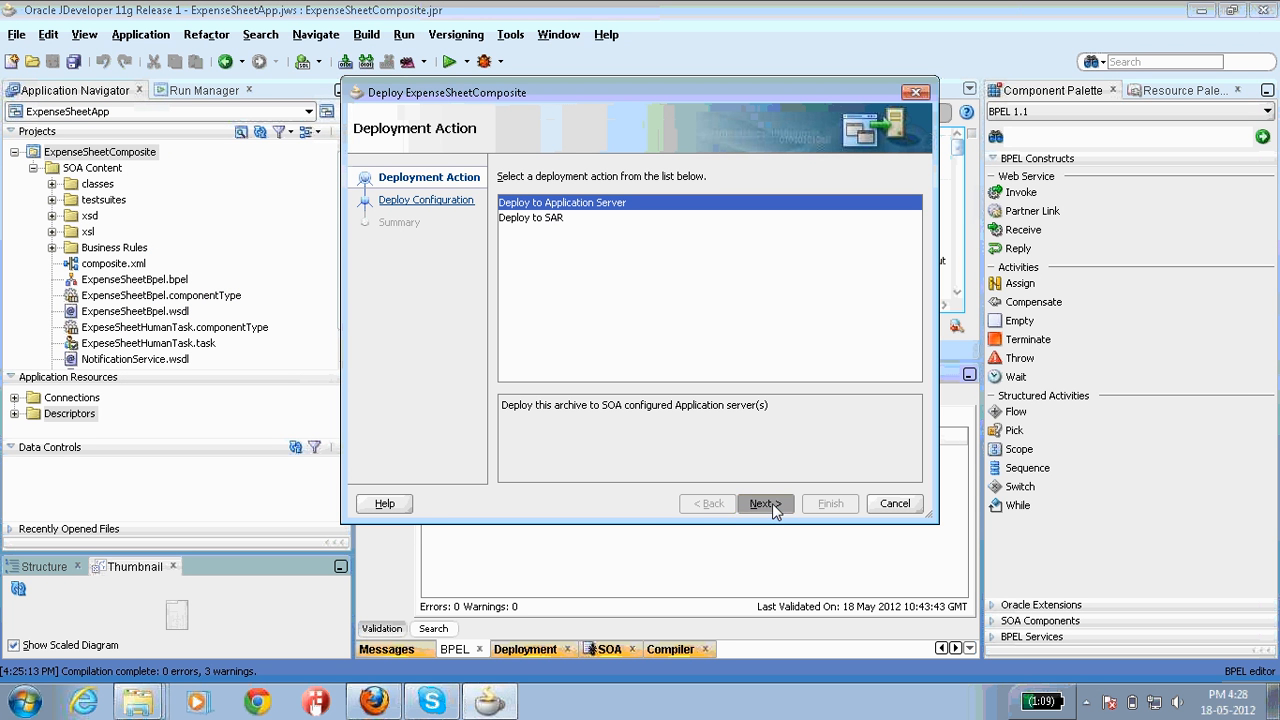
Step: Choose Deploy to Application Server and advance past Deploy Configuration (revision 1.0) to server selection
left_click(772, 503)
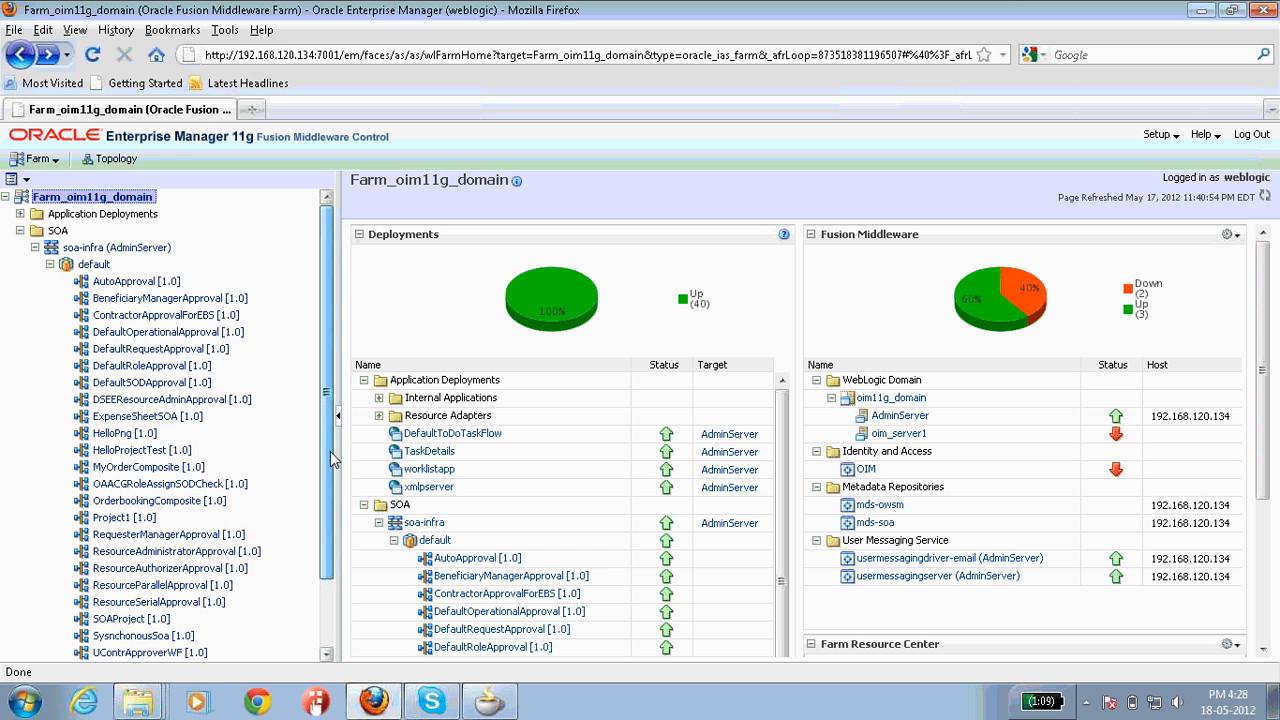
scroll(330, 451, "down", 3)
scroll(310, 490, "up", 1)
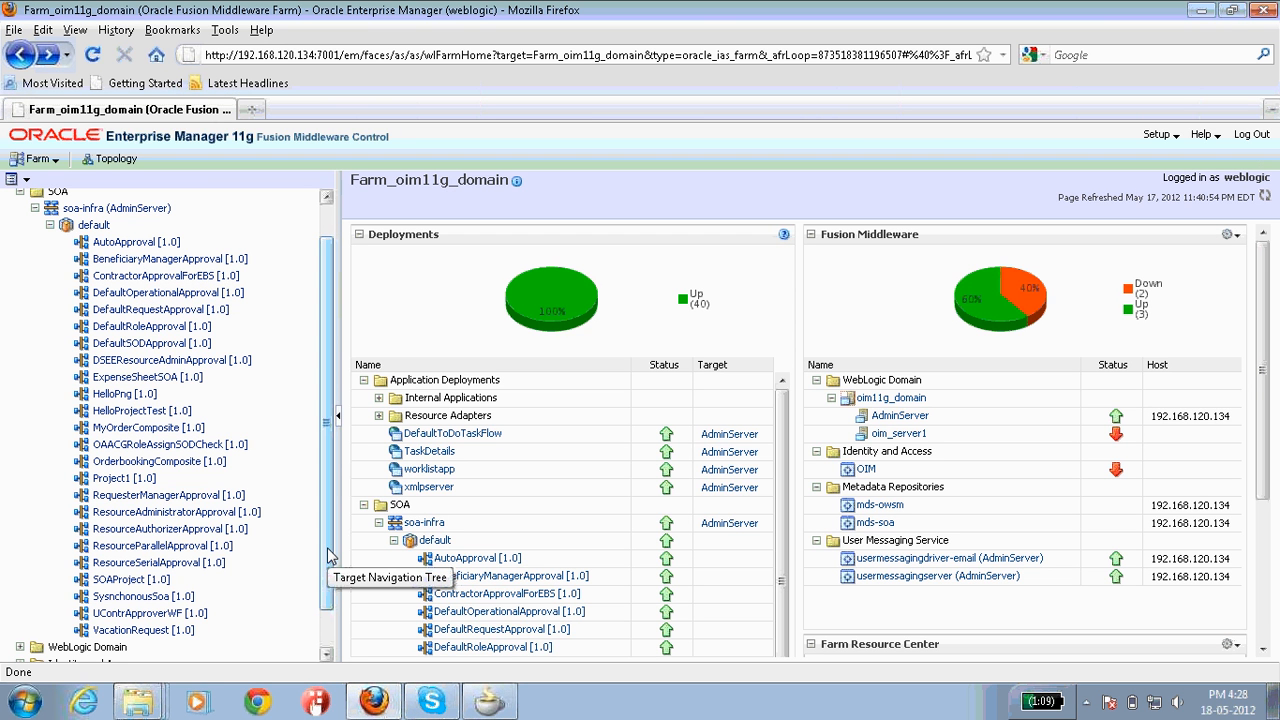
scroll(327, 549, "down", 1)
left_click_drag(322, 588, 315, 543)
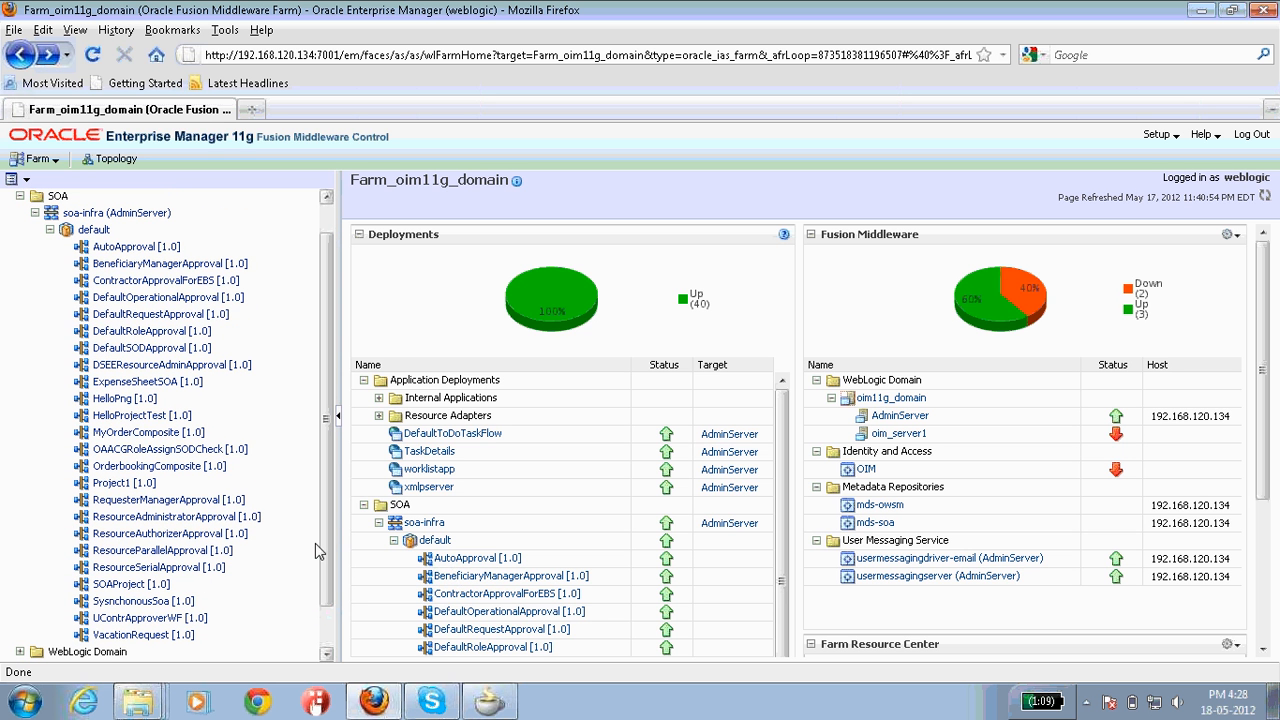
left_click(492, 704)
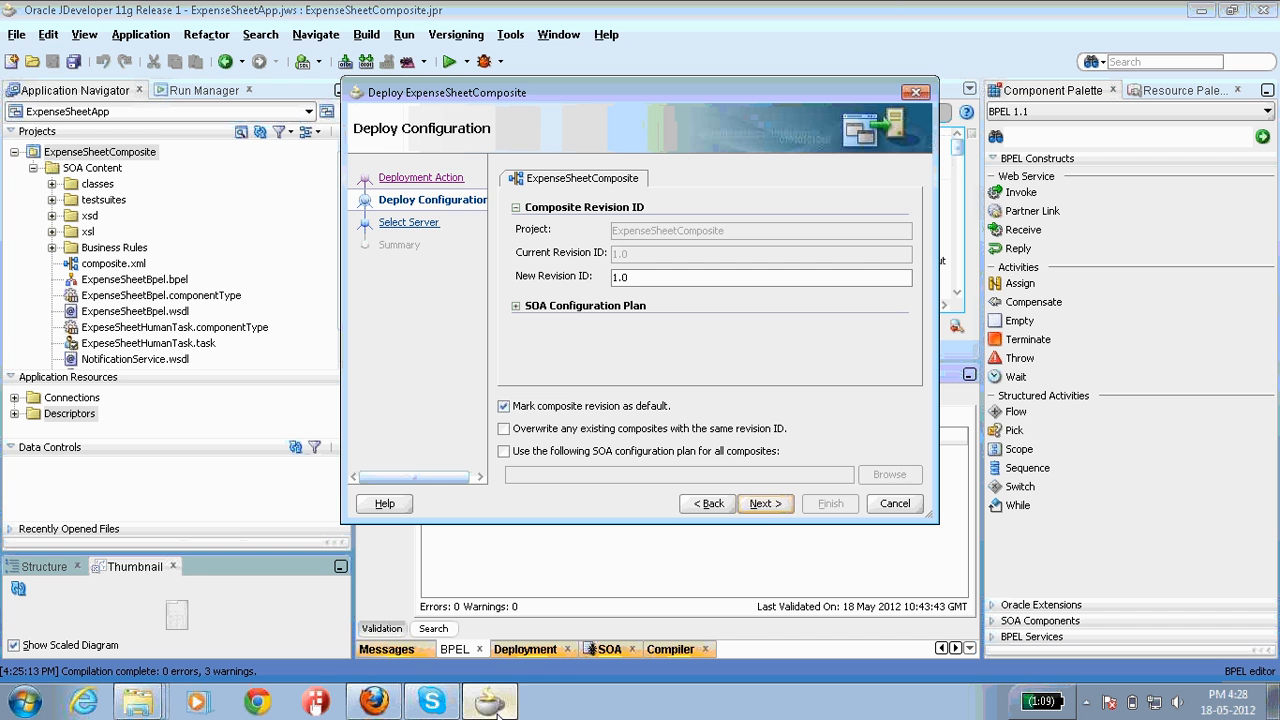
left_click(760, 503)
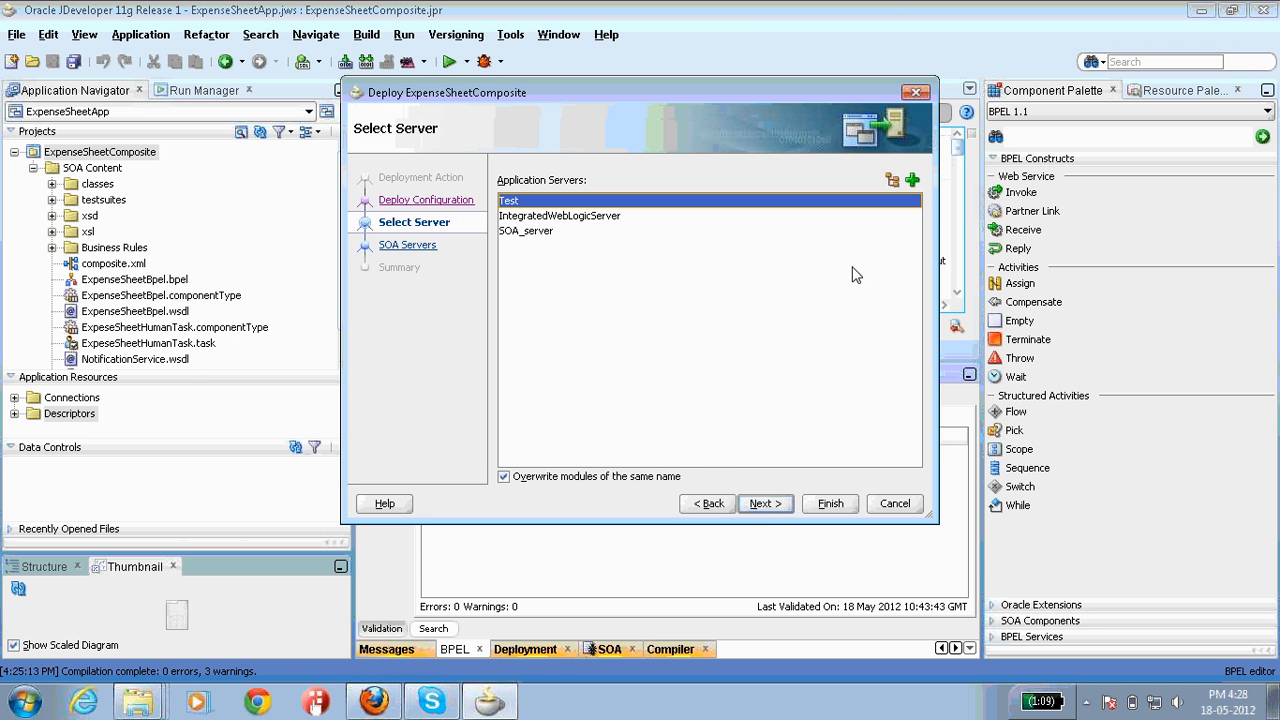
Step: Add a new server connection named SOA_ExpeseApp and enter the administrator password
left_click(913, 184)
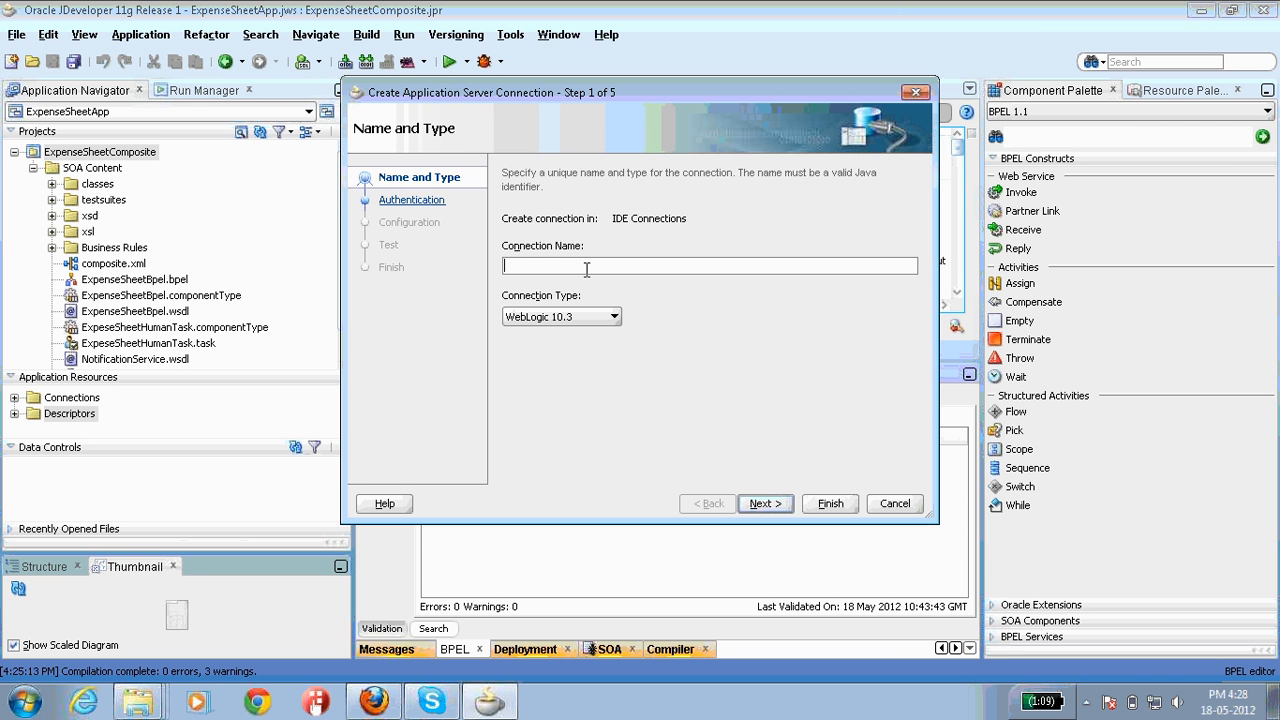
type("SOa_ExpeseApp")
left_click(527, 267)
key("BackSpace")
type("A")
left_click(777, 503)
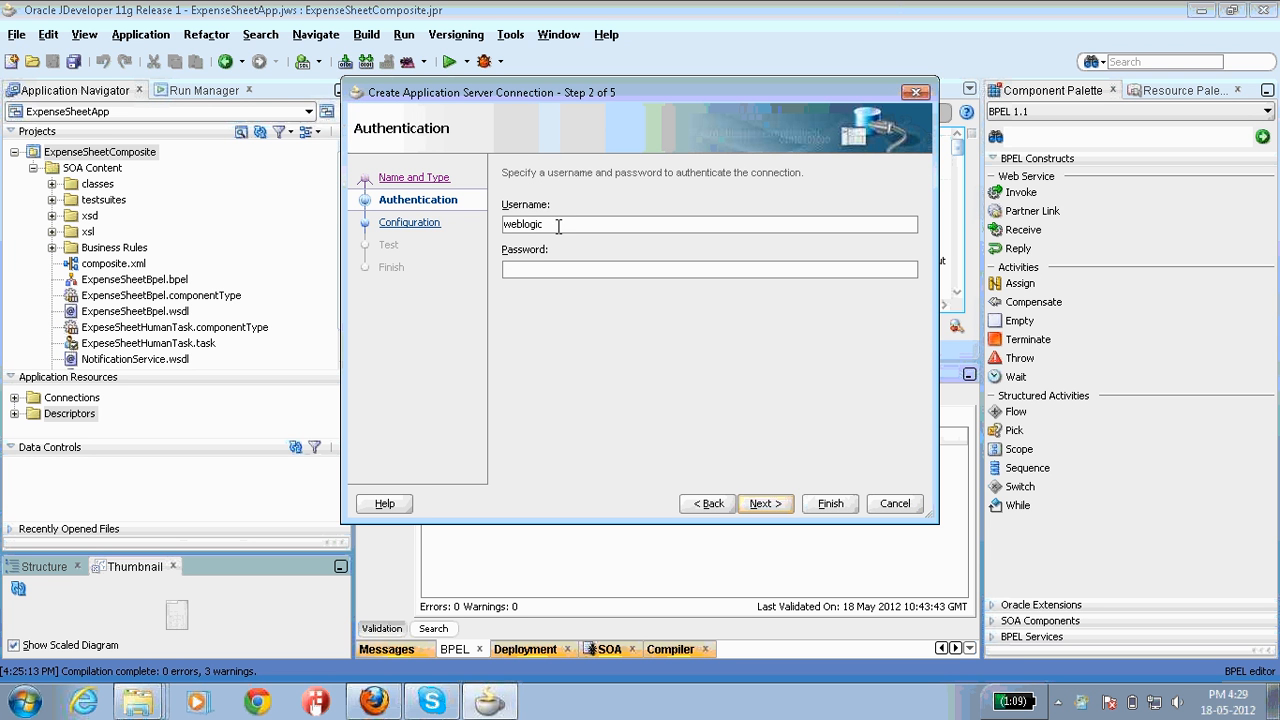
left_click(534, 268)
type("welcome")
left_click(759, 503)
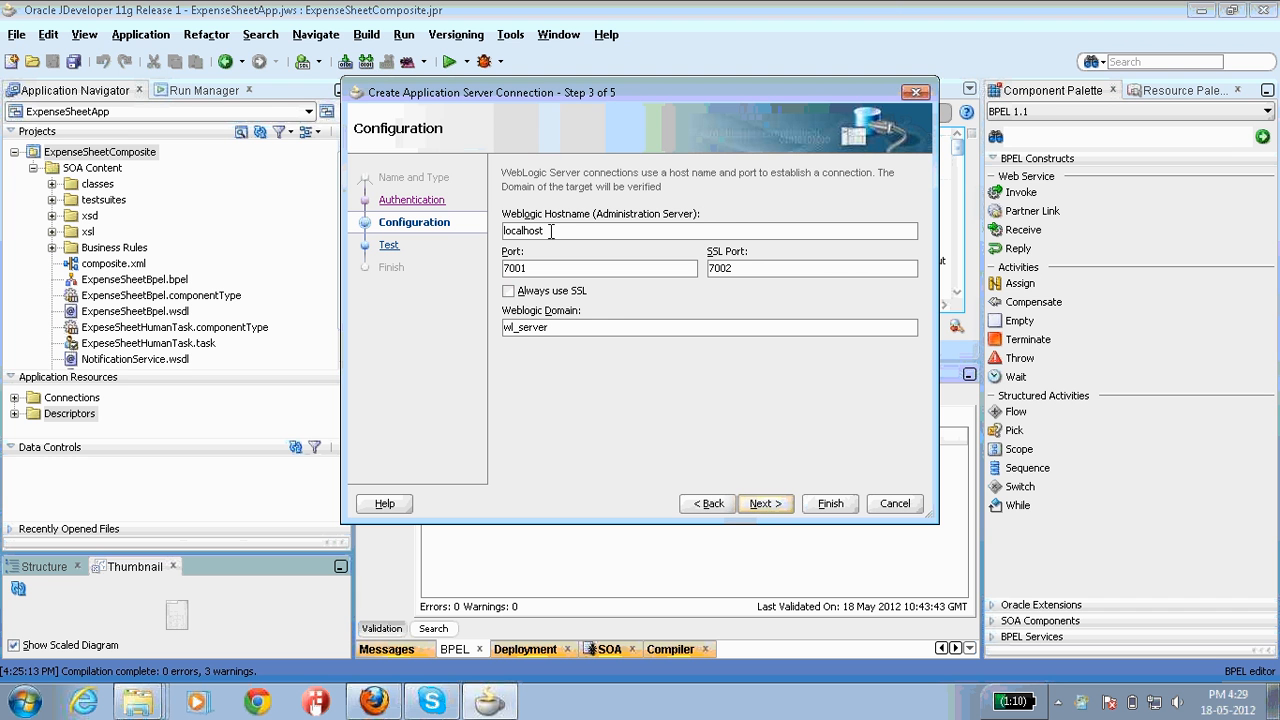
Step: Set host 192.168.120.134 and domain oim11g_domain for the connection
key("BackSpace")
key("BackSpace")
key("BackSpace")
key("BackSpace")
key("BackSpace")
key("BackSpace")
key("BackSpace")
key("BackSpace")
type("192")
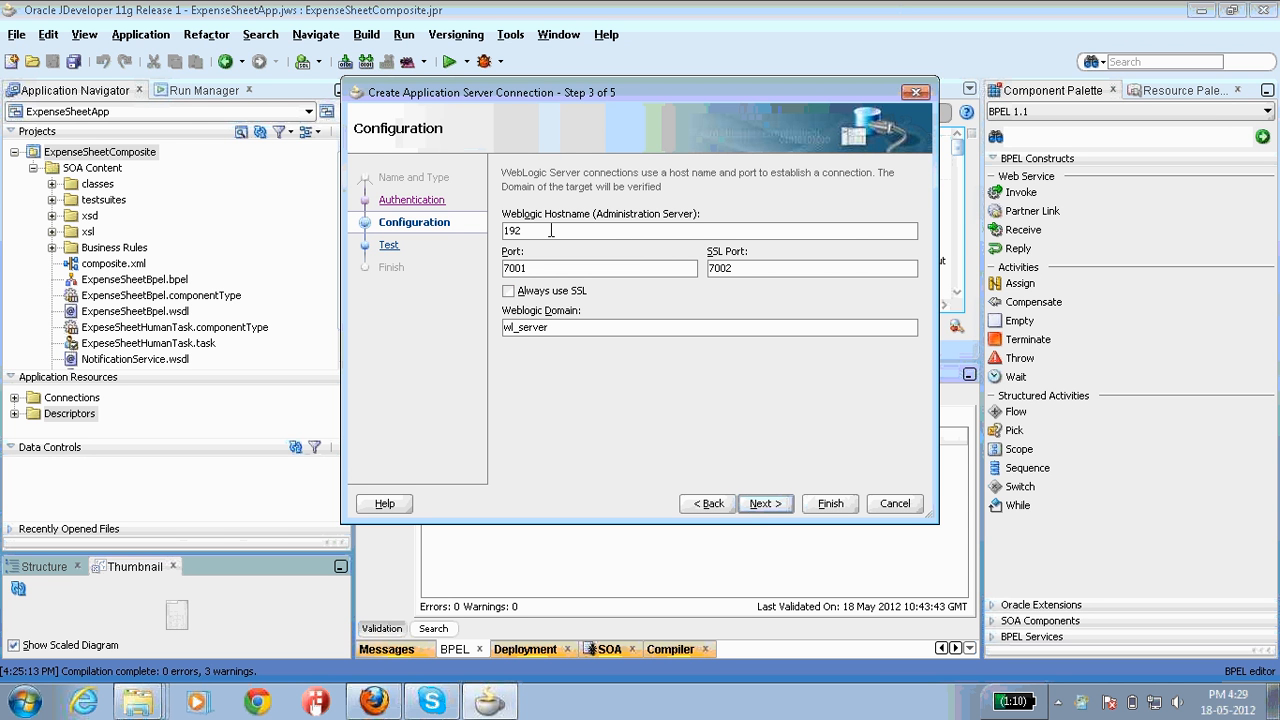
type(".168.120.134")
key("BackSpace")
key("BackSpace")
key("BackSpace")
key("BackSpace")
key("BackSpace")
key("BackSpace")
key("BackSpace")
key("BackSpace")
key("BackSpace")
type("oim11g_domain")
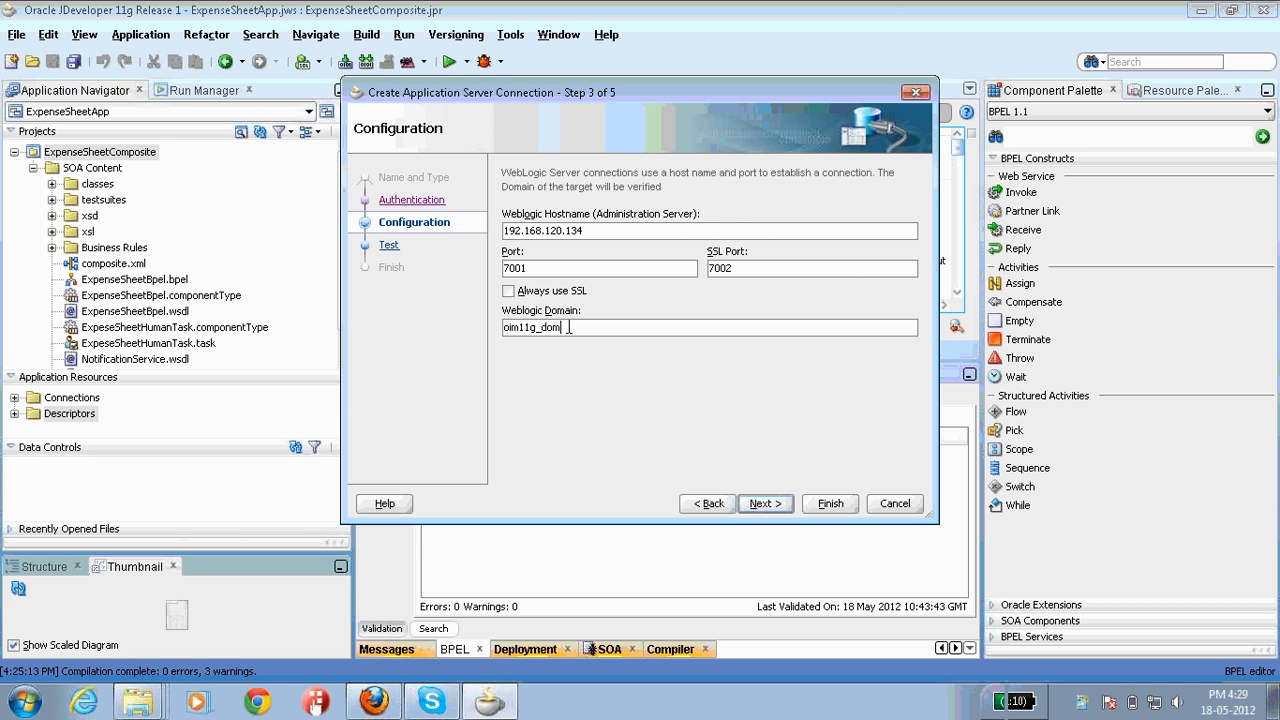
left_click(756, 505)
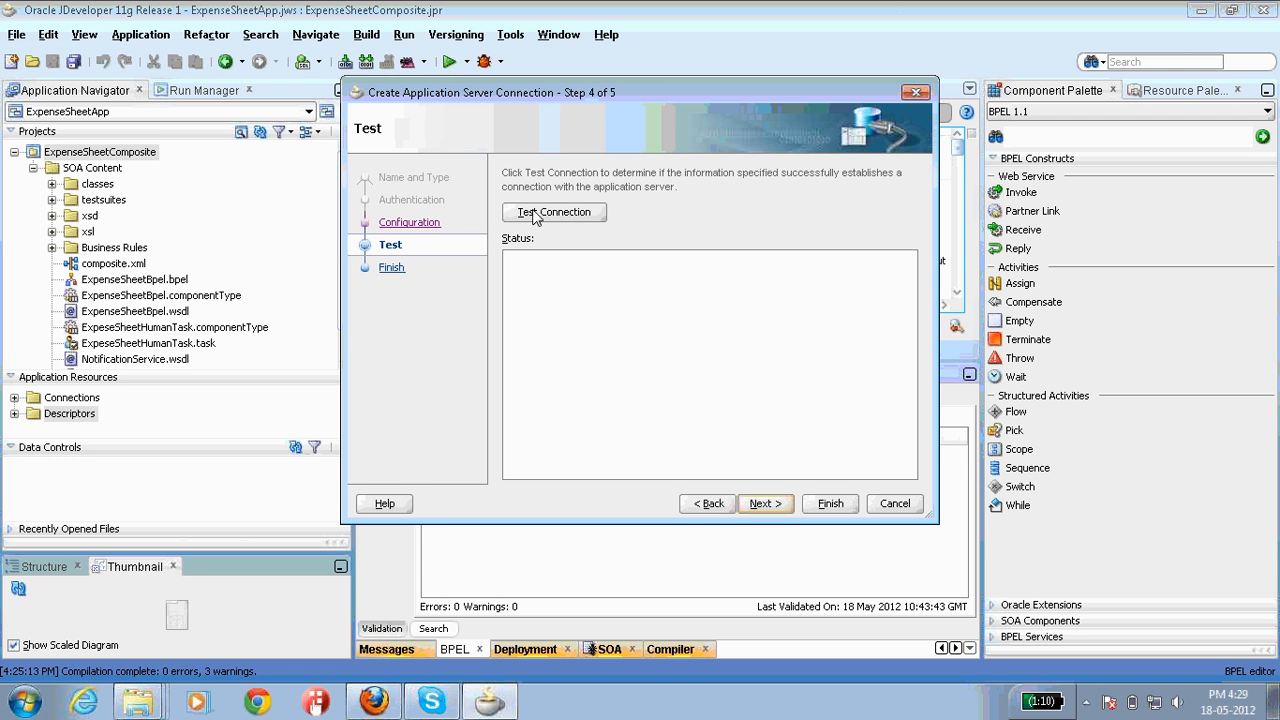
Step: Run Test Connection, confirm all 9 of 9 tests pass, and advance to Finish
left_click(533, 220)
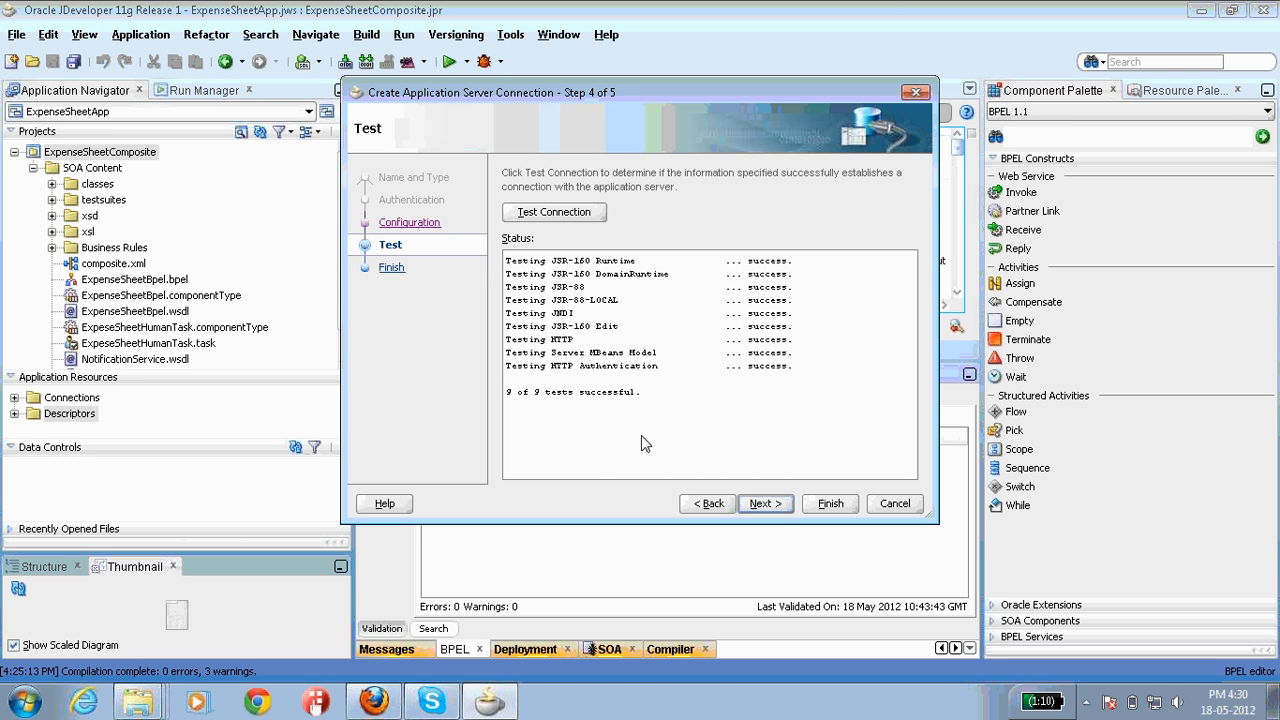
left_click(778, 505)
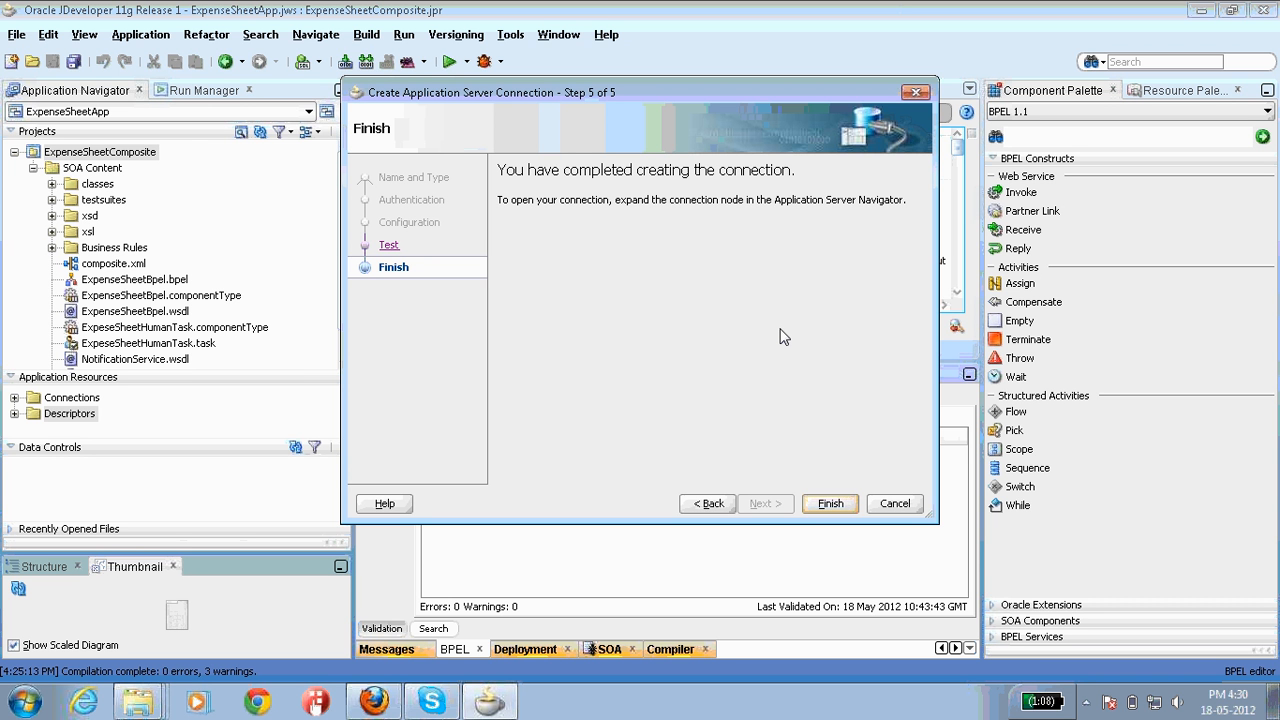
Step: Finish the server connection and deploy ExpenseSheetComposite to AdminServer on SOA_ExpeseApp
left_click(830, 505)
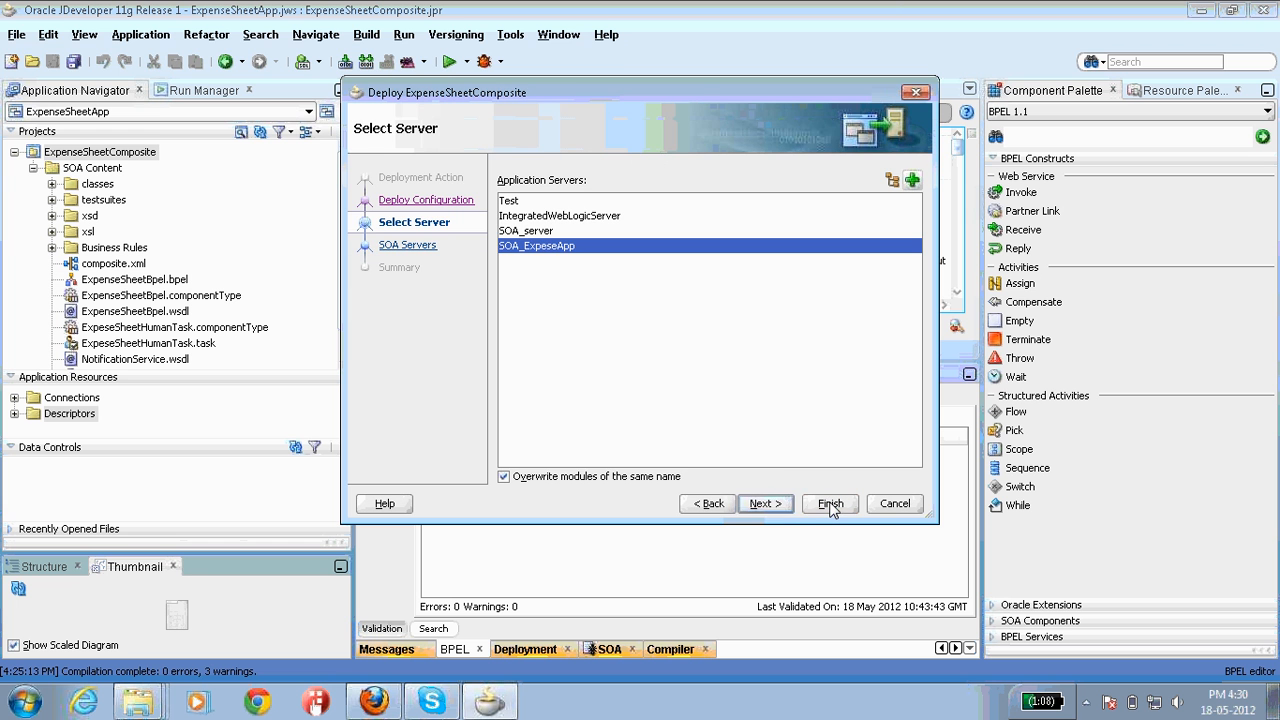
left_click(830, 505)
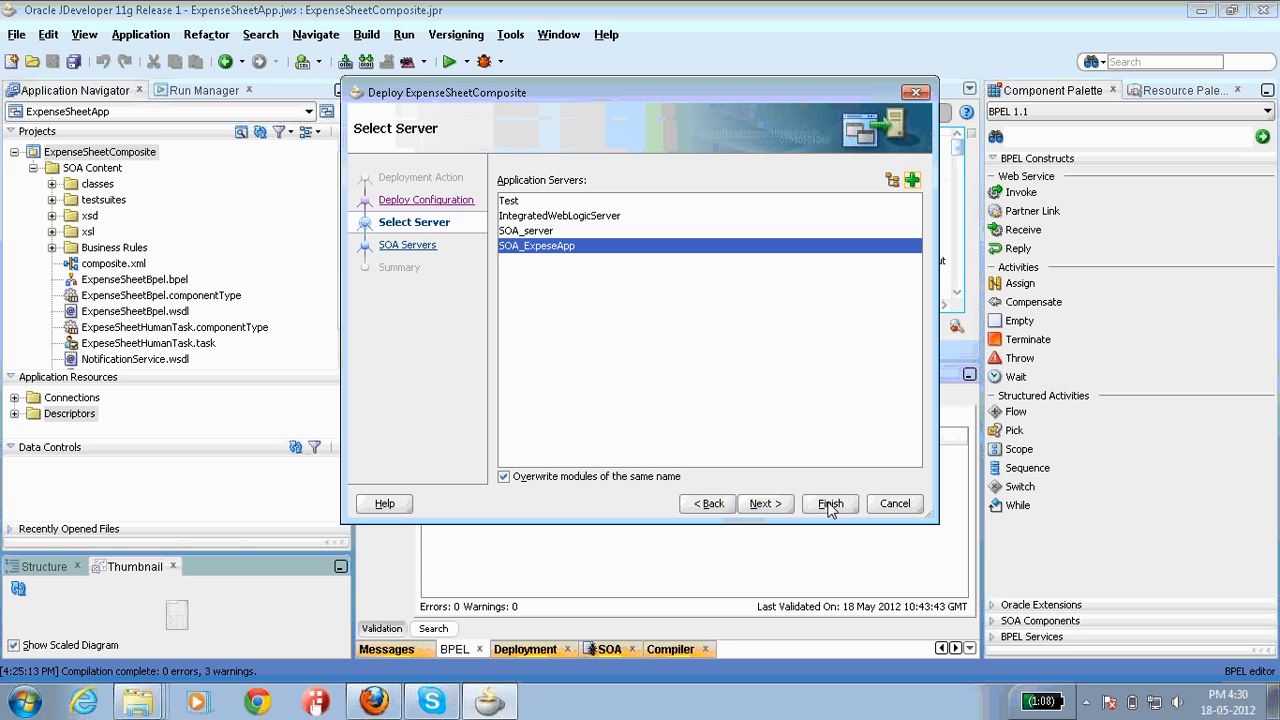
left_click(764, 505)
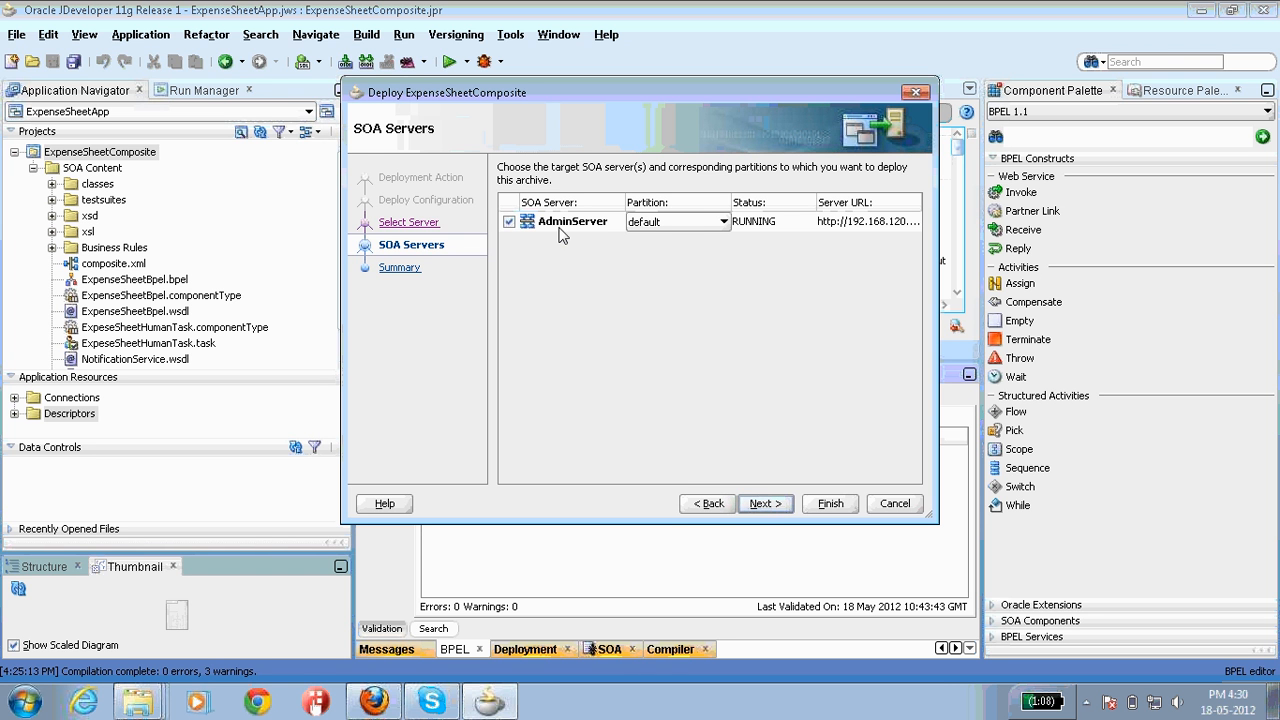
left_click(764, 503)
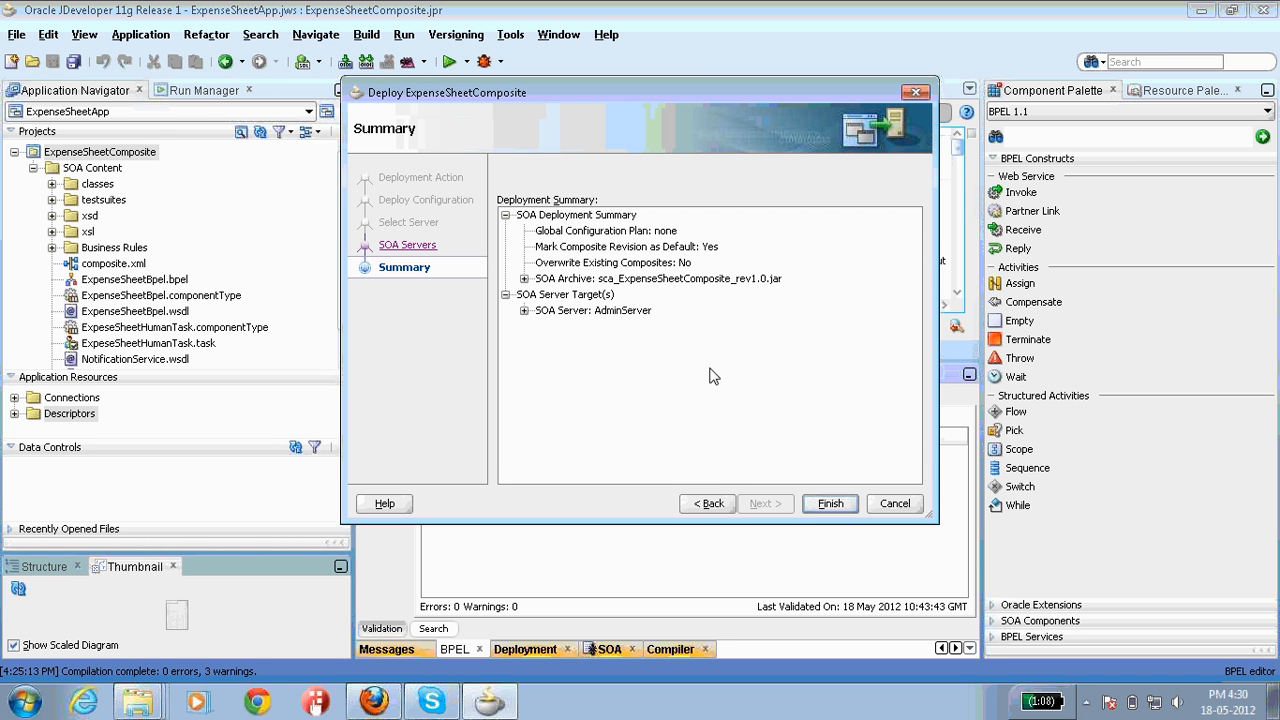
left_click(830, 503)
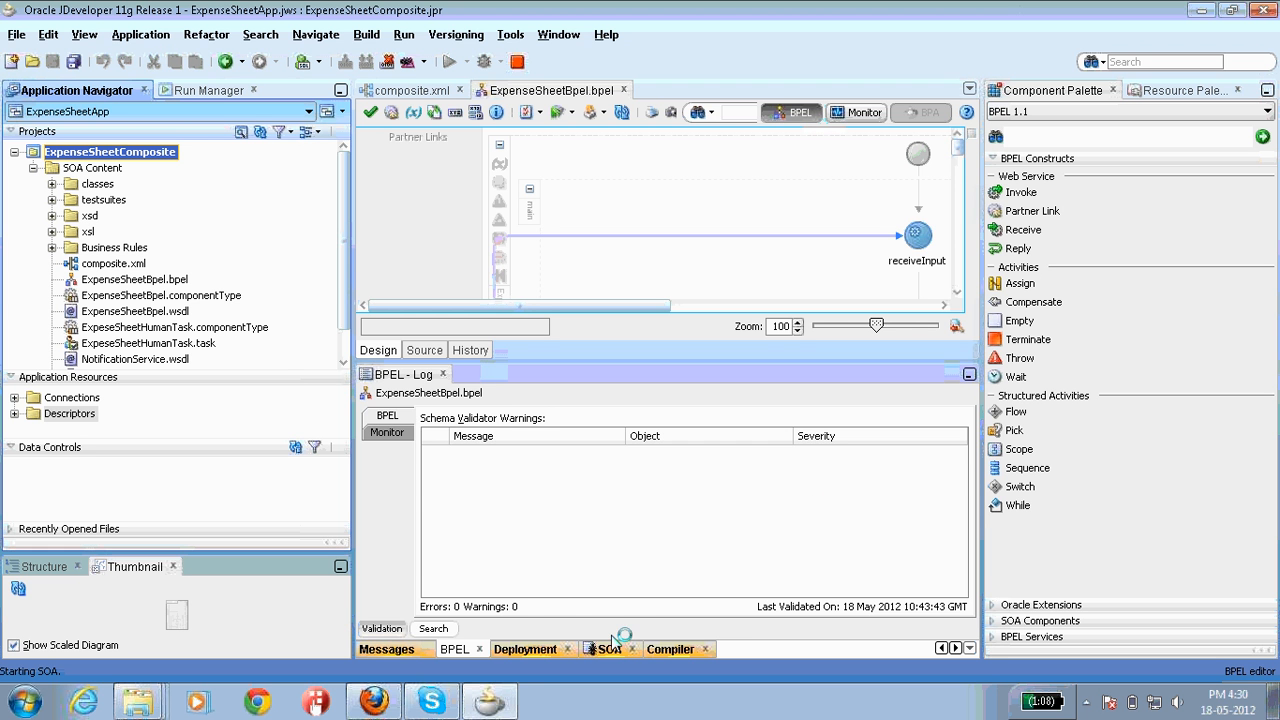
Step: Review and clear the deployment log, then go to Enterprise Manager in Firefox
left_click(533, 648)
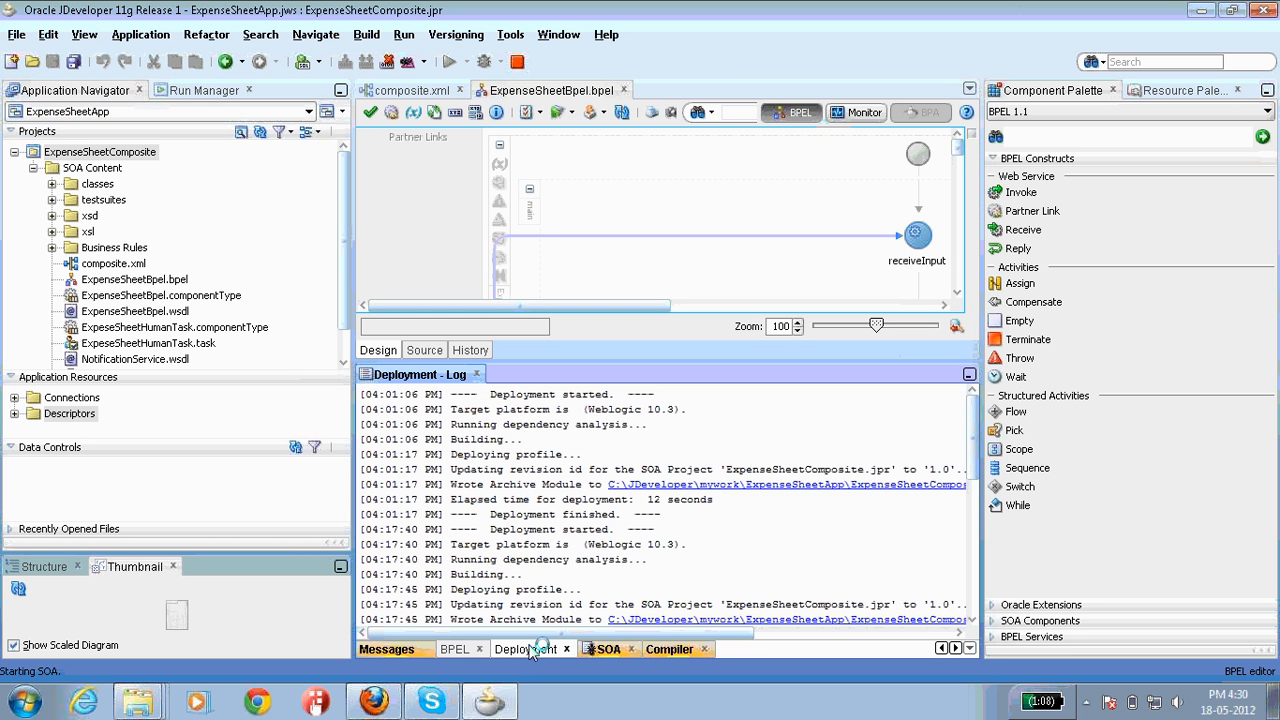
right_click(806, 472)
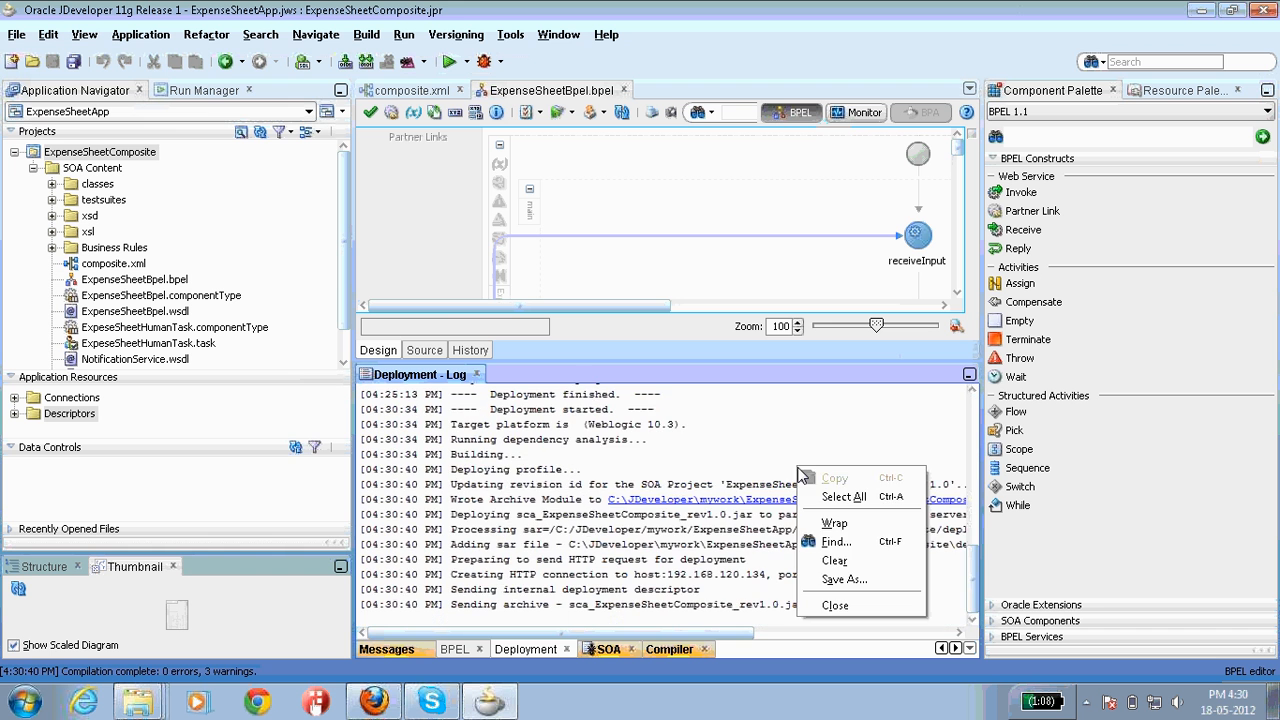
left_click(845, 537)
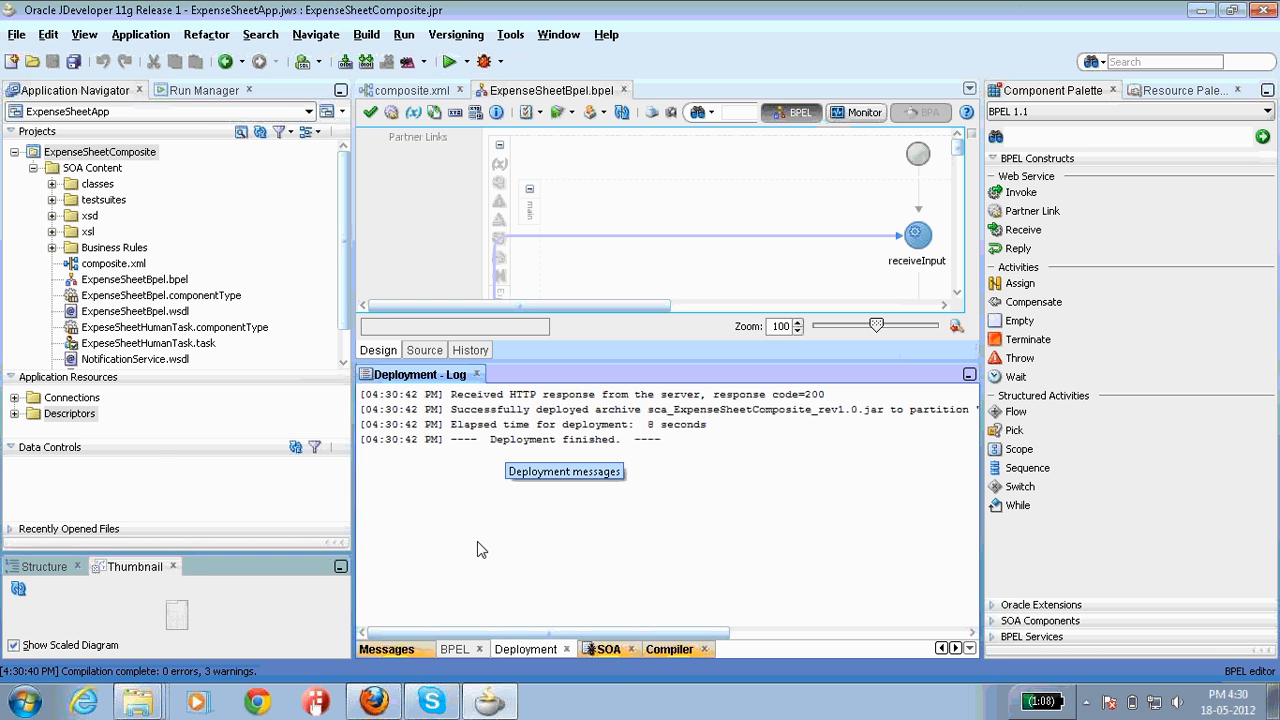
left_click(376, 703)
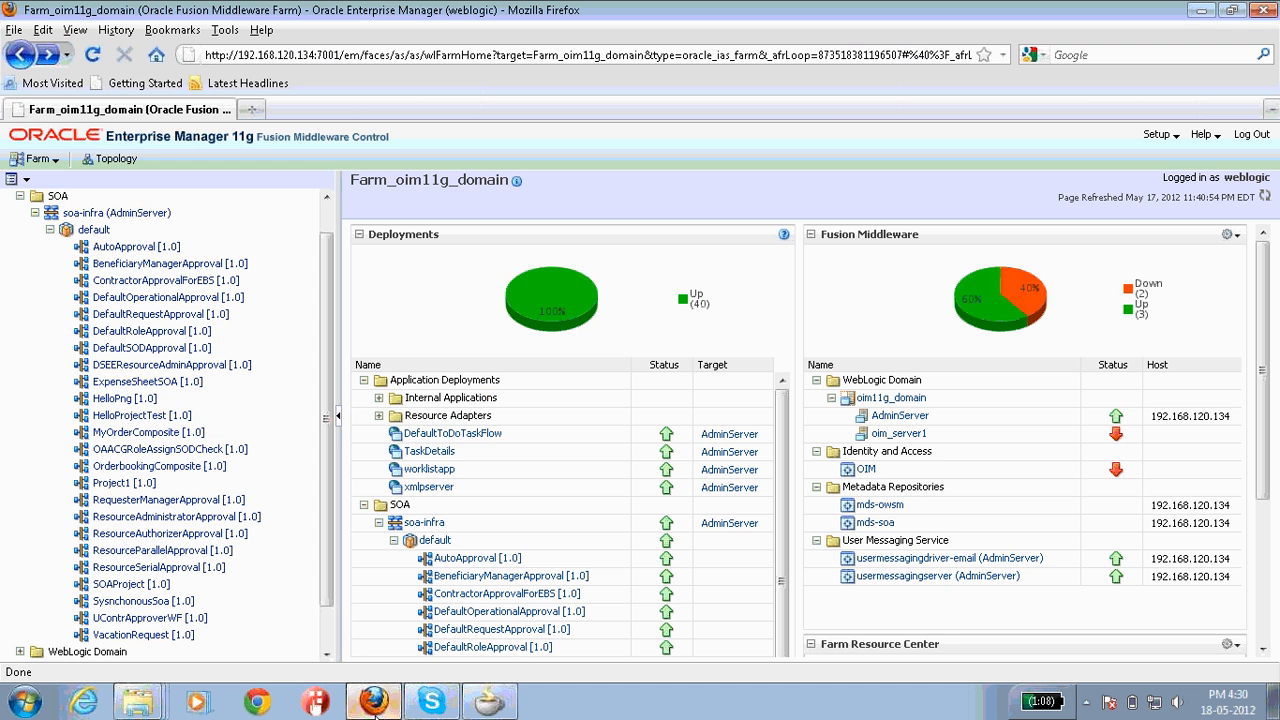
Step: Refresh the Farm page and open the ExpenseSheetComposite [1.0] dashboard from the default partition
left_click(1265, 198)
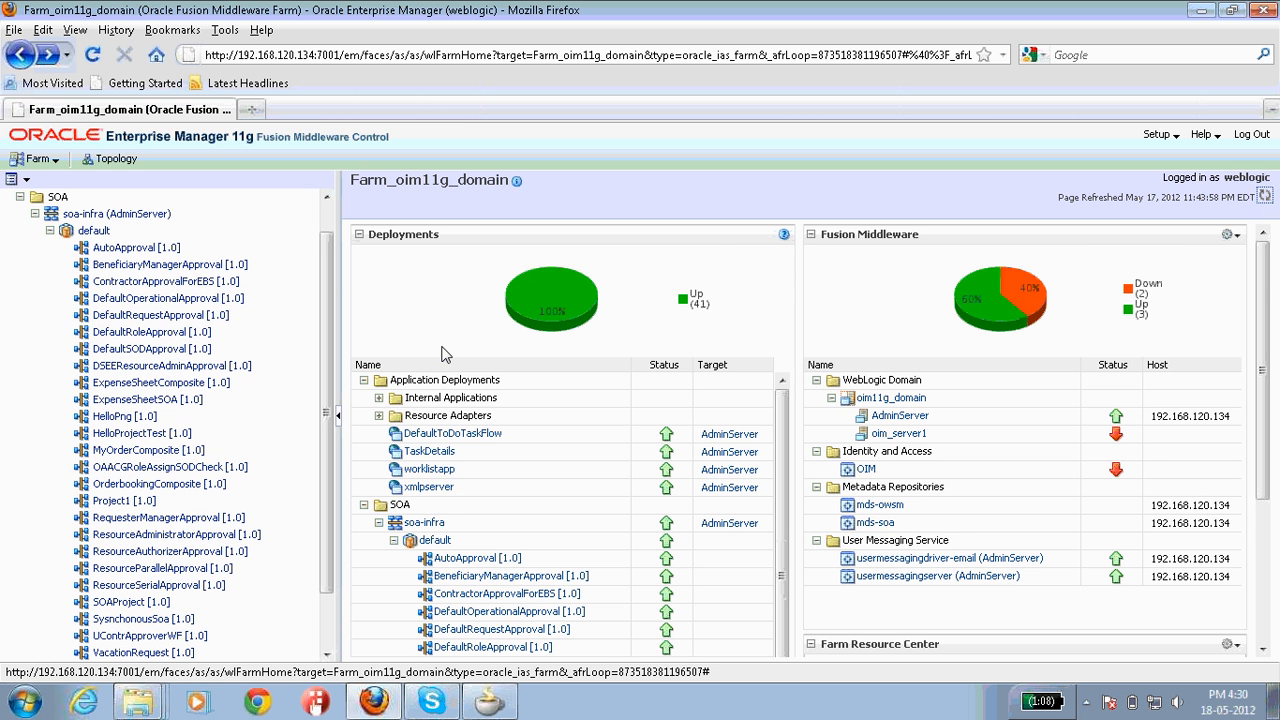
scroll(328, 370, "down", 2)
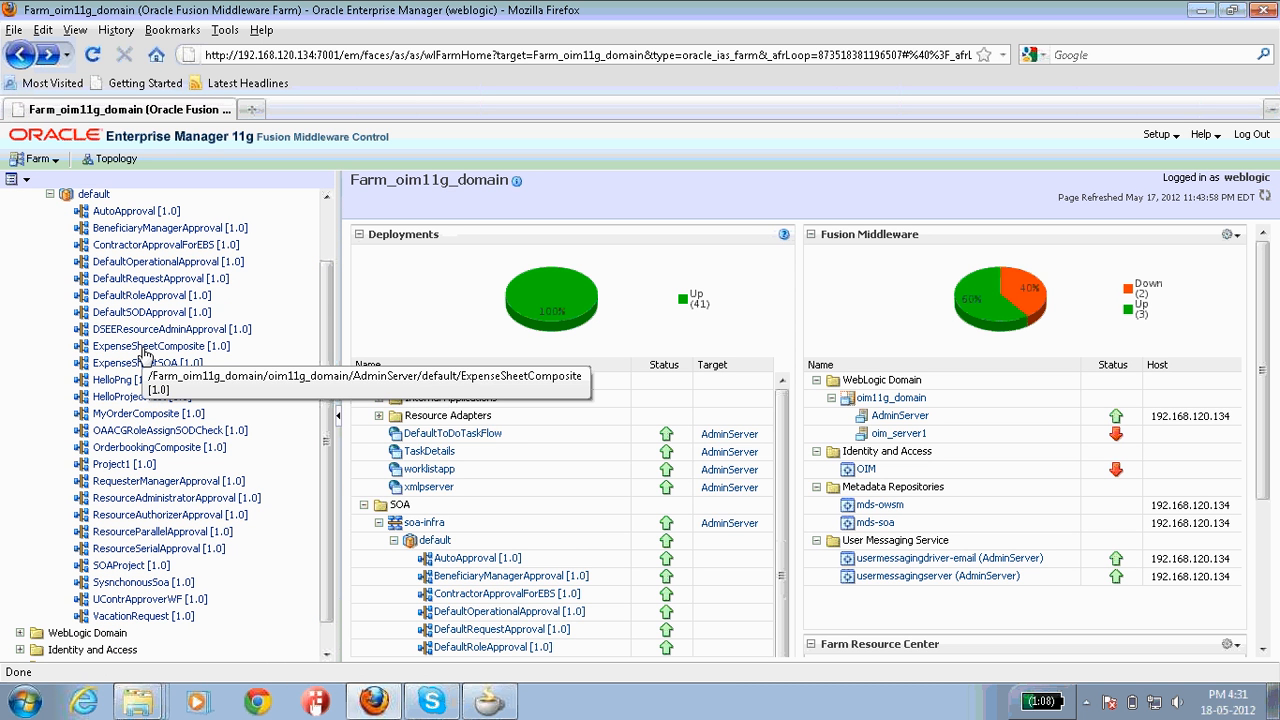
left_click(145, 347)
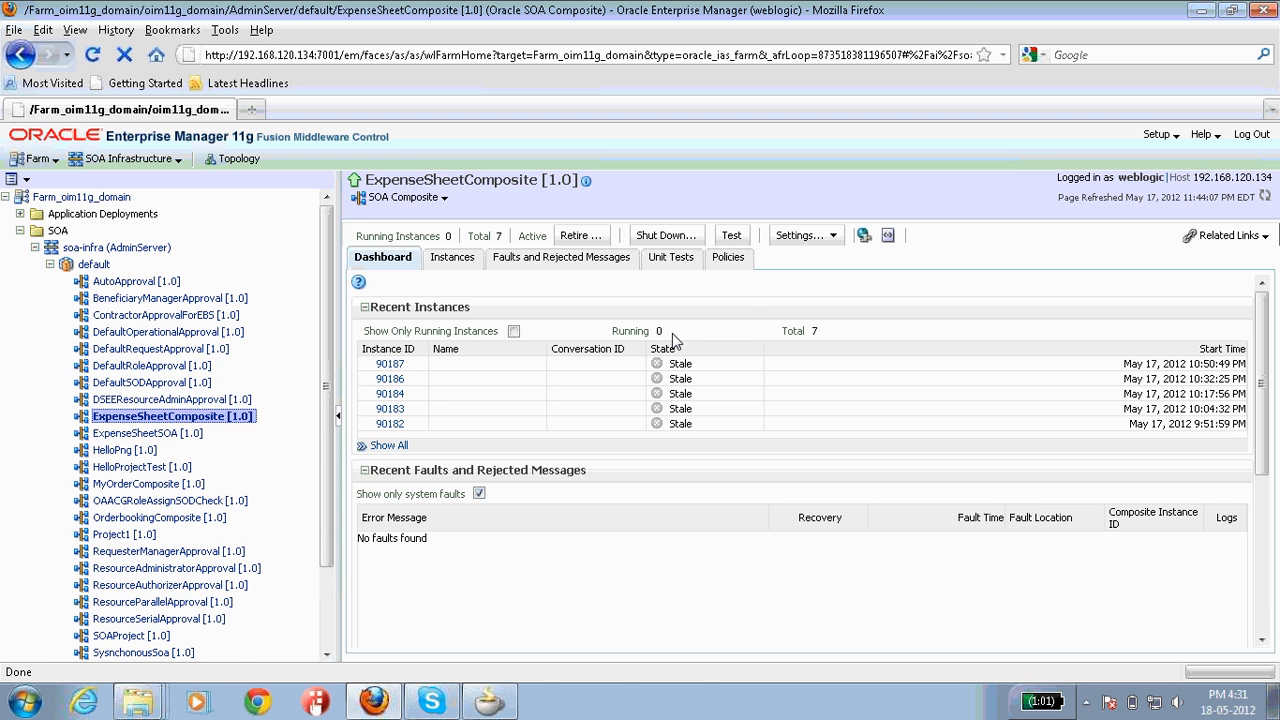
Step: Open the composite's Test Web Service page and fill Requester with the saved requester id
left_click(732, 238)
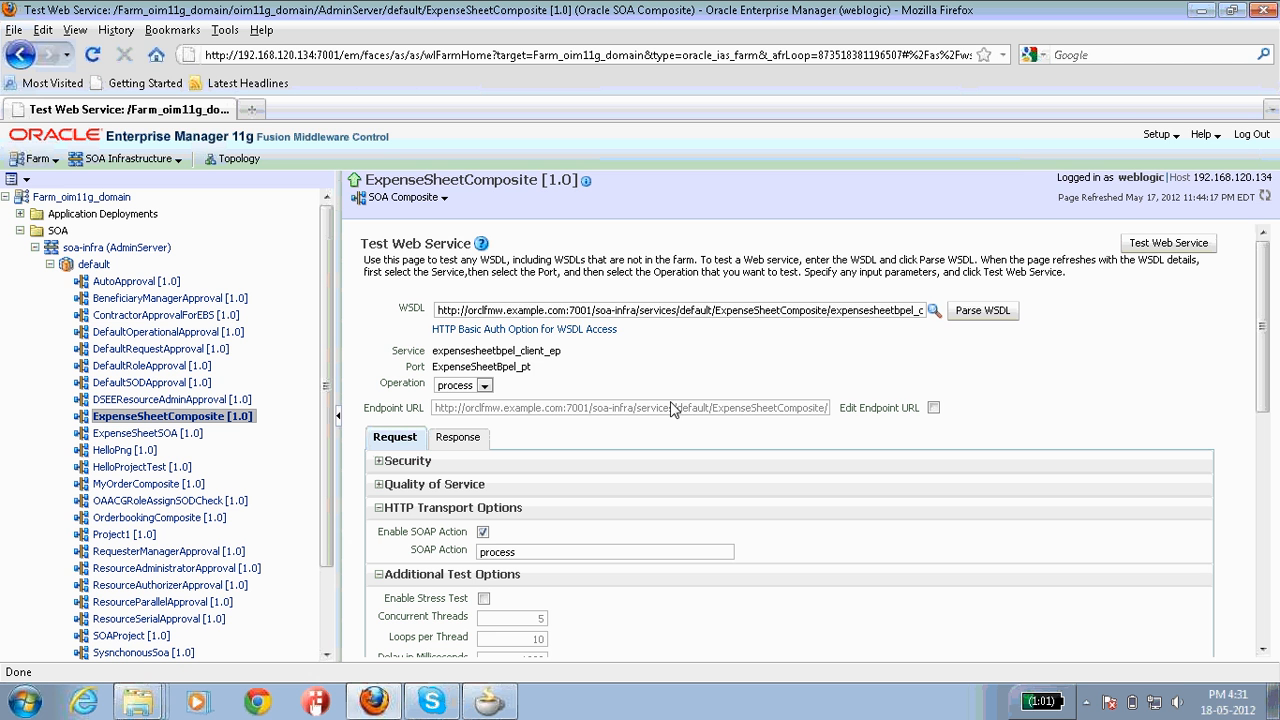
left_click(524, 309)
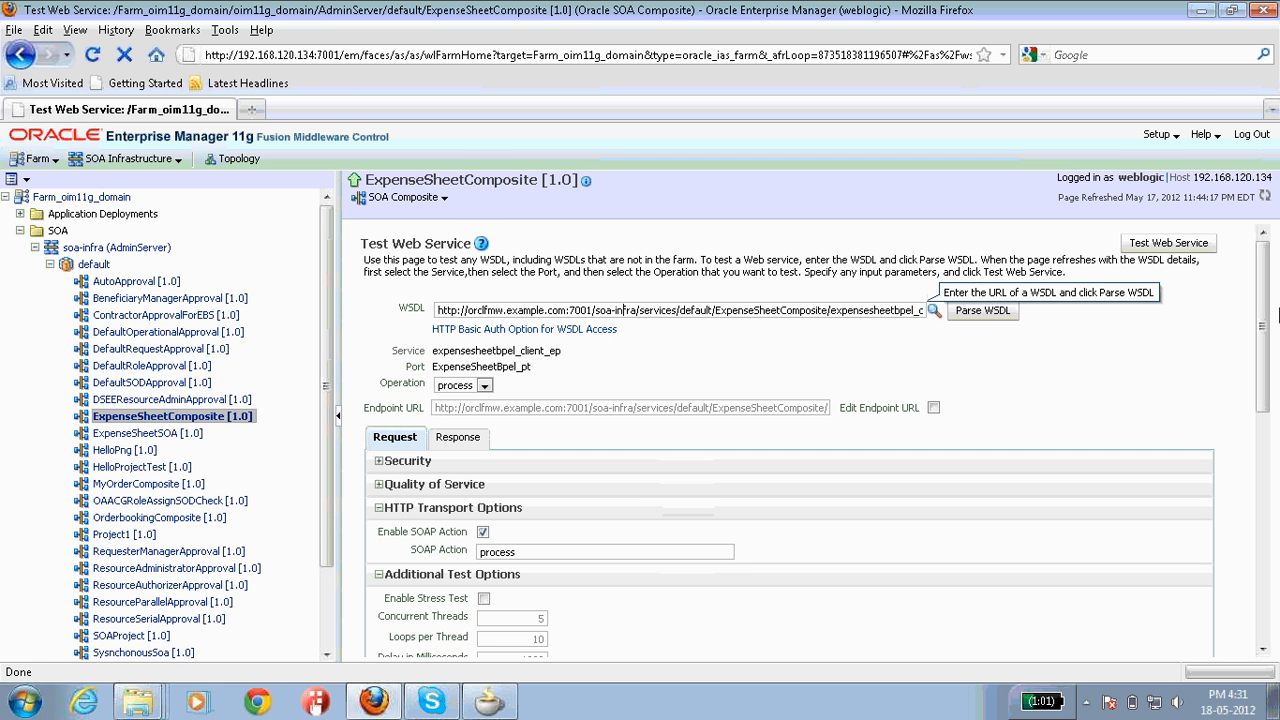
left_click_drag(1263, 319, 1261, 421)
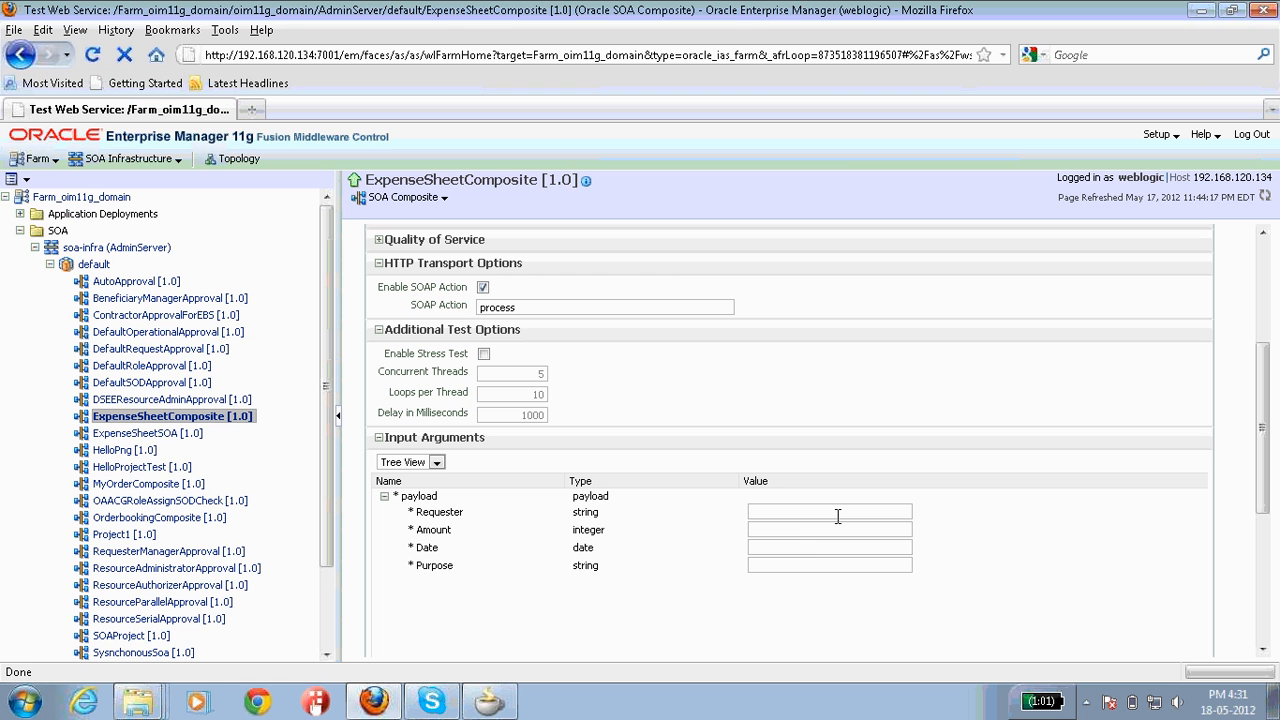
double_click(838, 516)
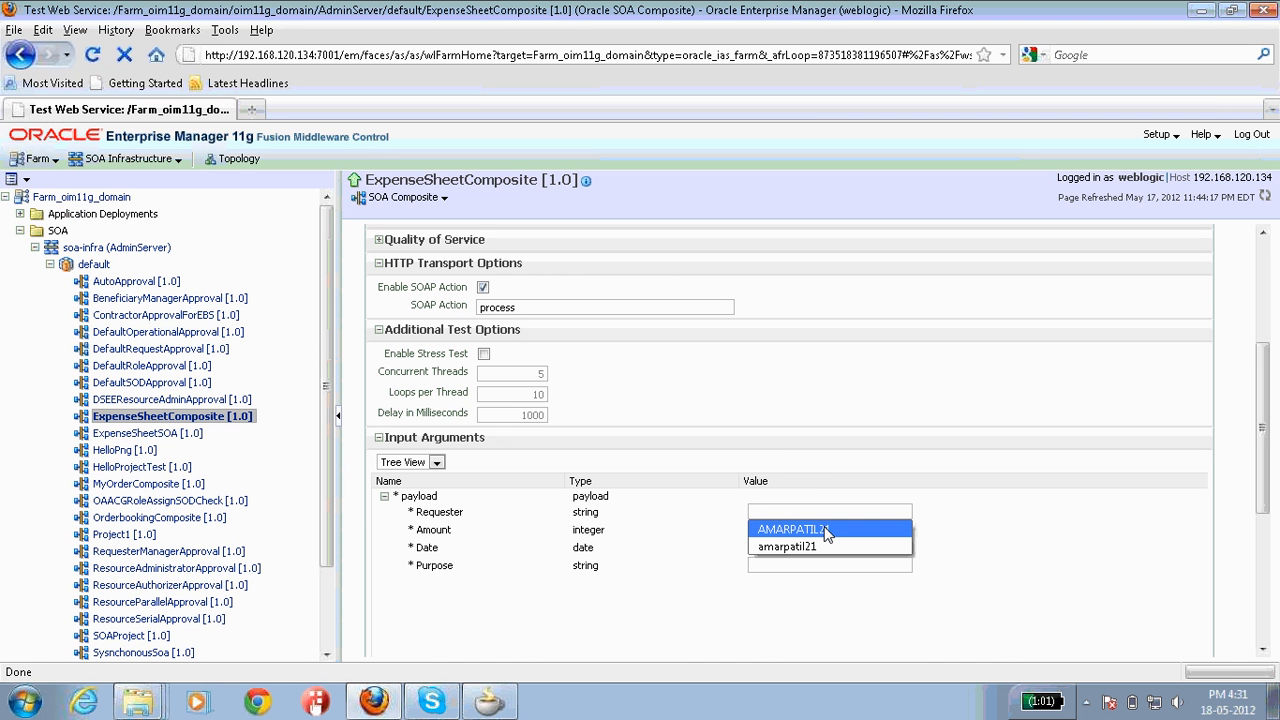
left_click(826, 530)
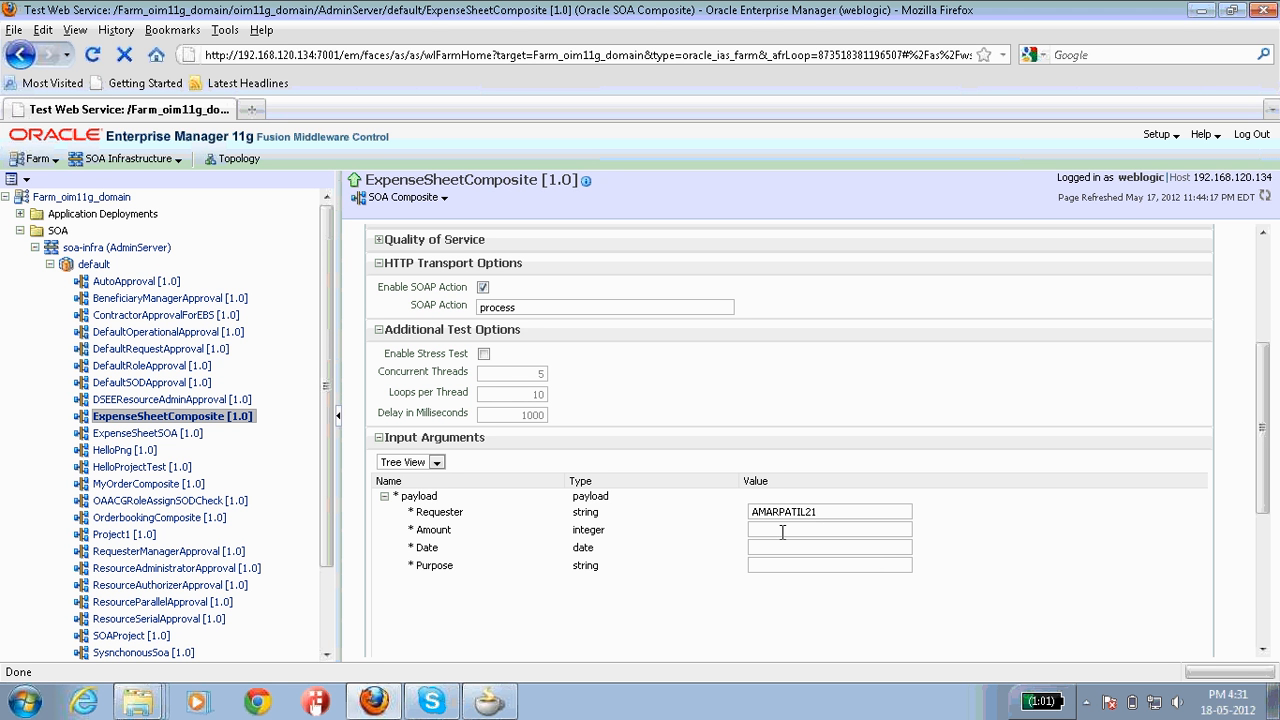
Step: Enter Amount 7000, Date 1990-07-21 and Purpose 'Internet' in the test payload
type("7")
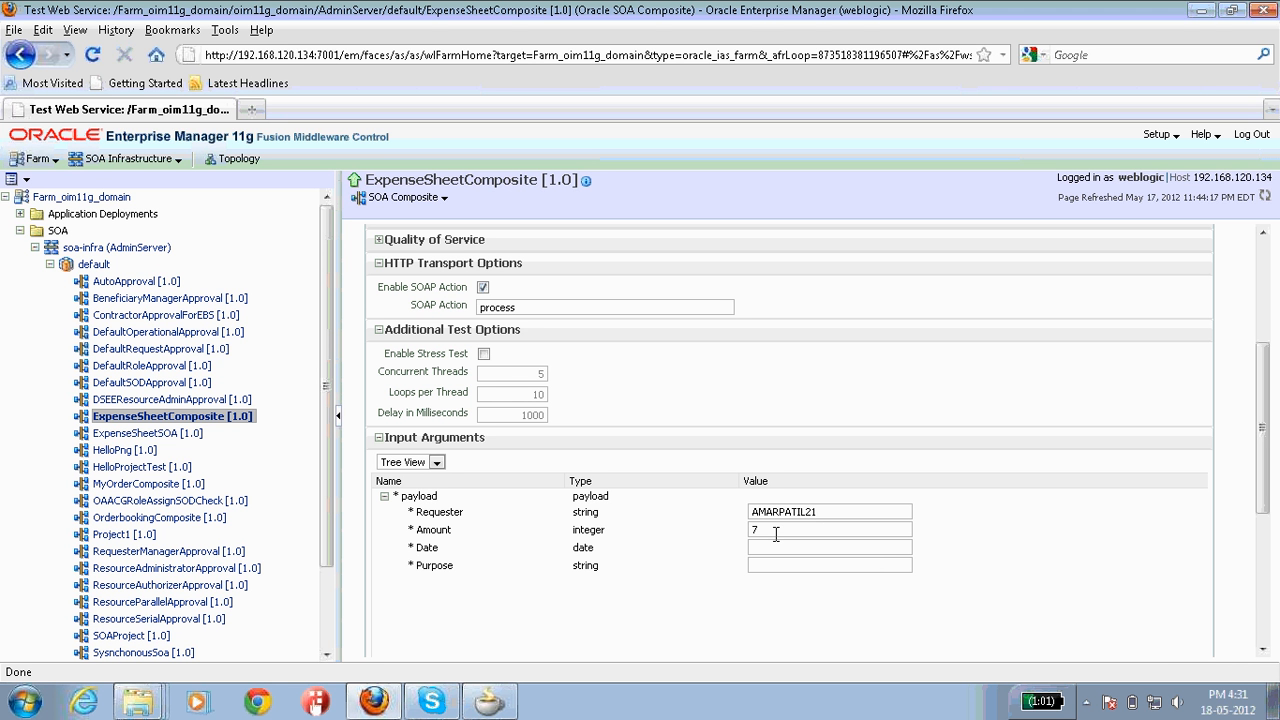
type("000")
left_click(768, 548)
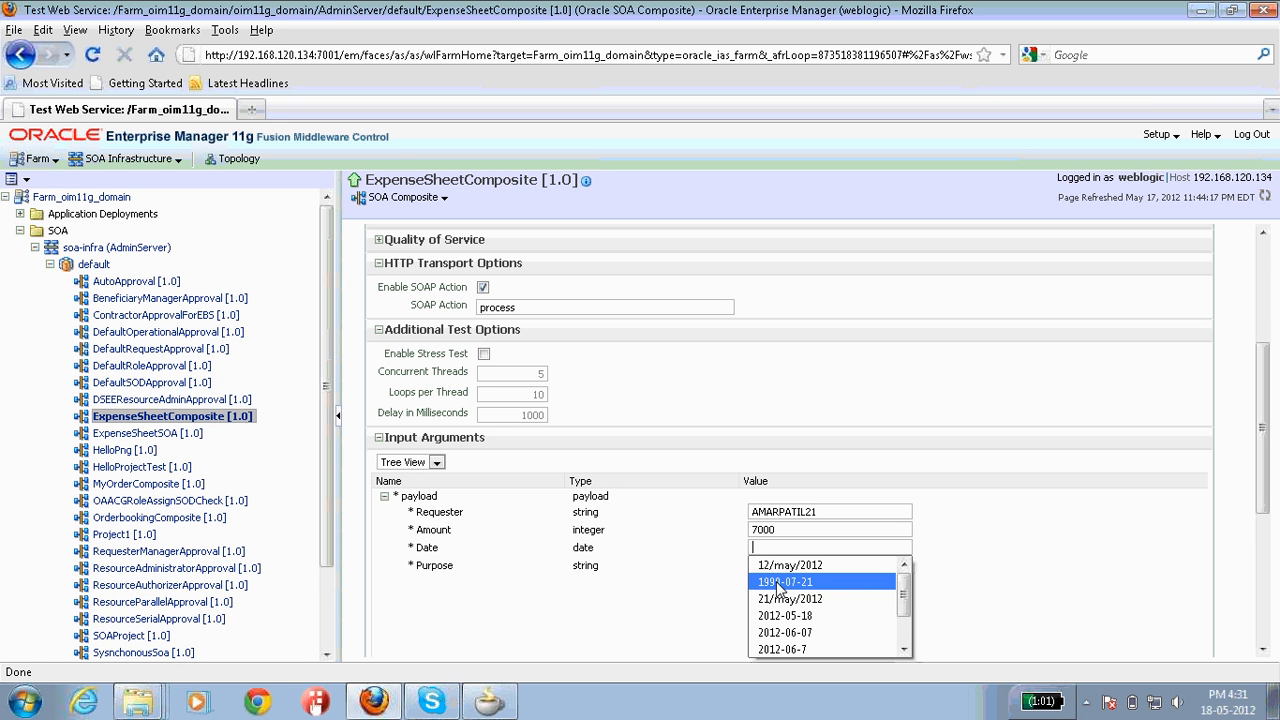
left_click(779, 584)
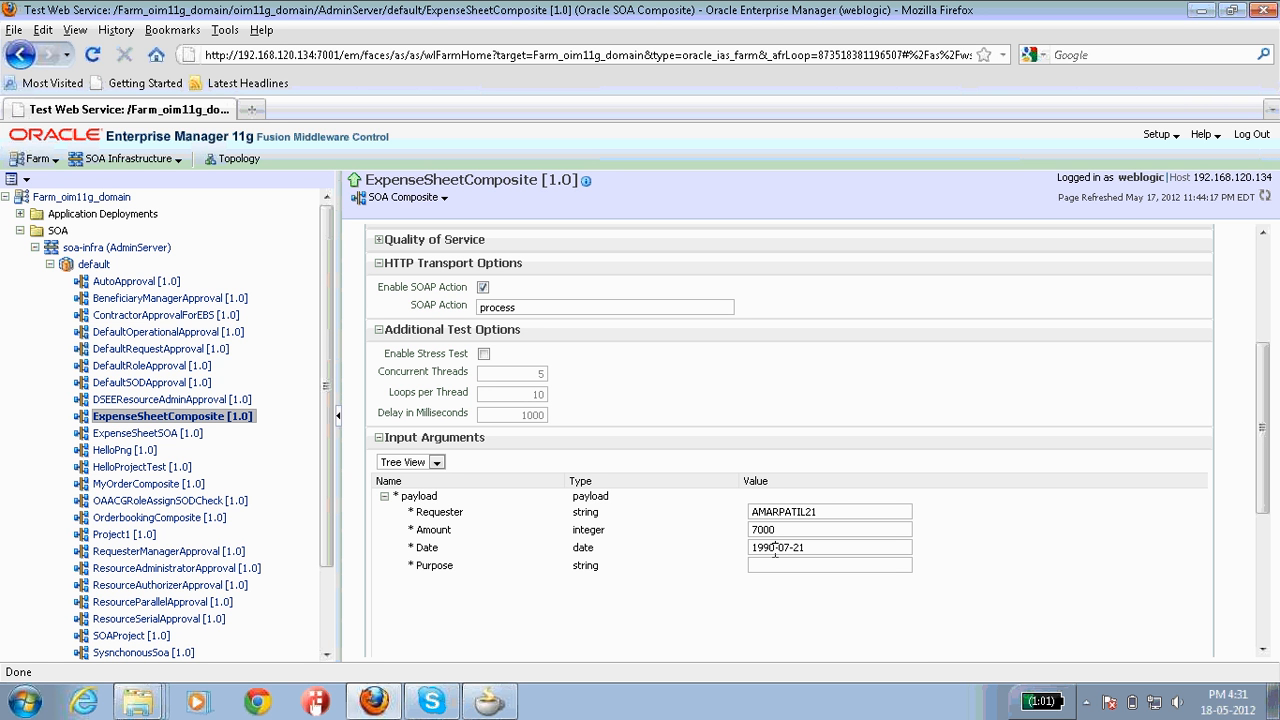
left_click(775, 548)
left_click(785, 564)
left_click(809, 548)
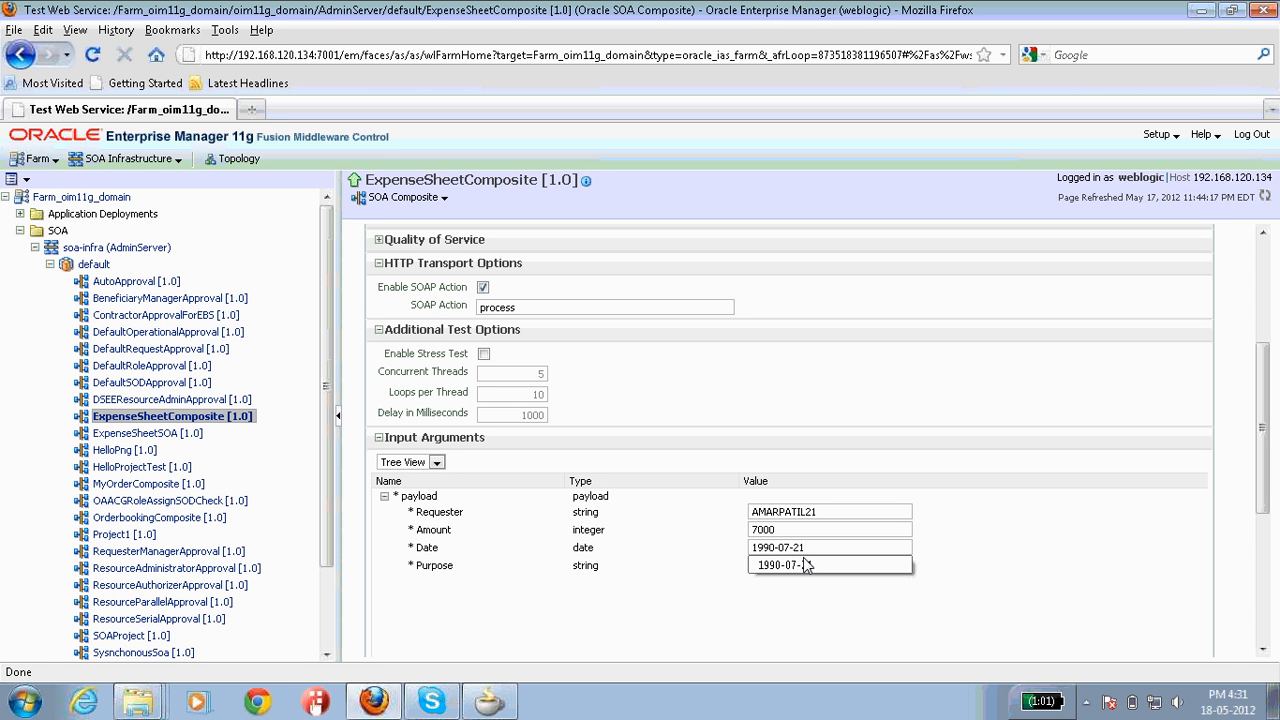
left_click(806, 565)
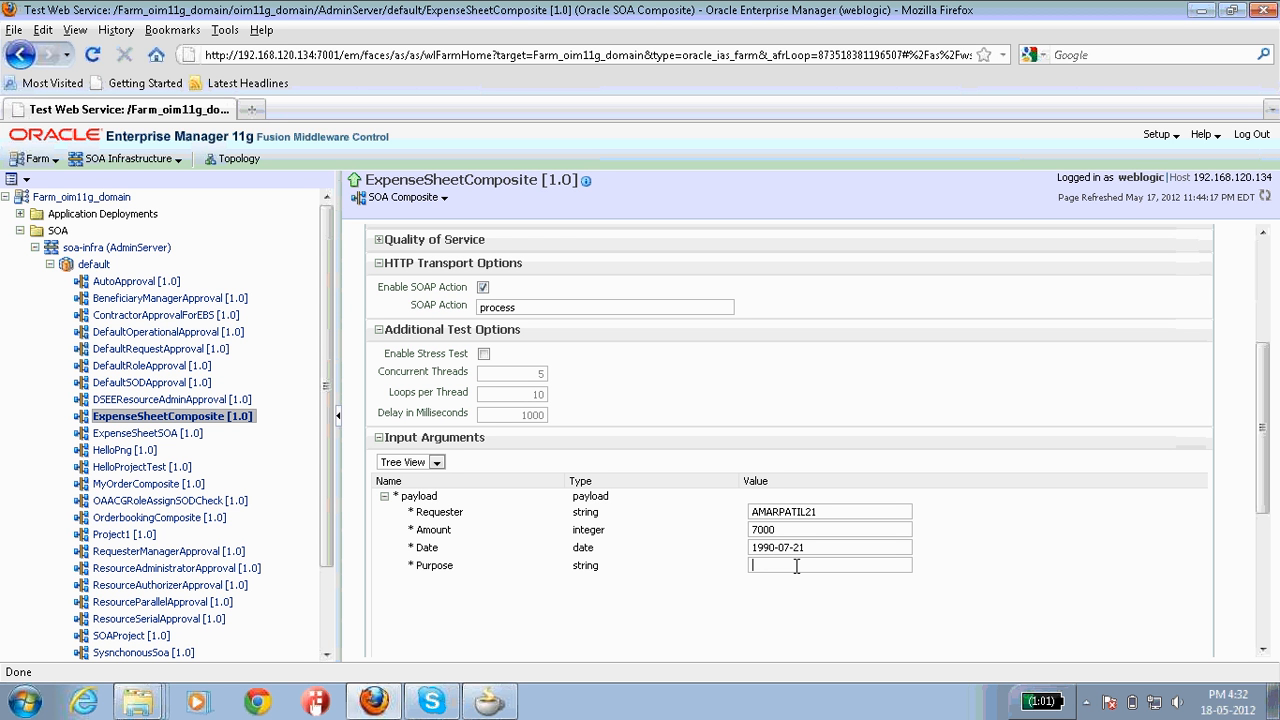
type("Internet")
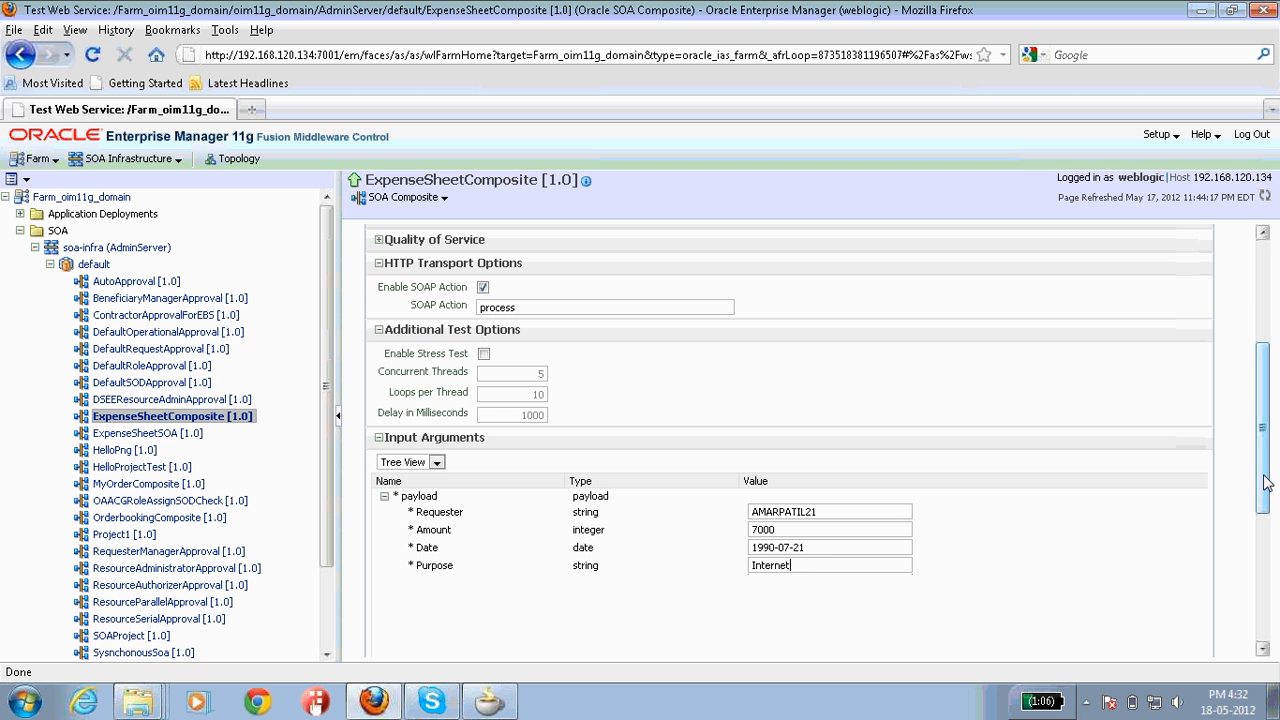
left_click_drag(1265, 483, 1231, 348)
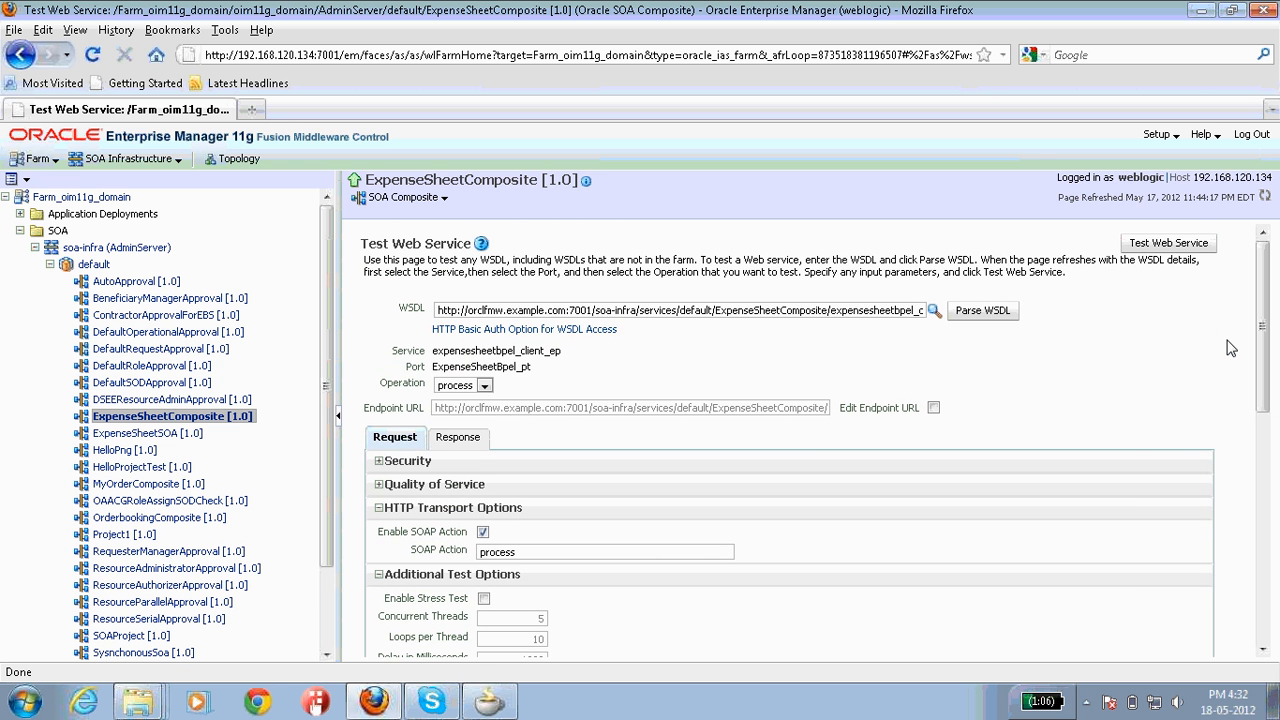
Step: Send the test request and copy the ECID from the successful response
left_click(1168, 244)
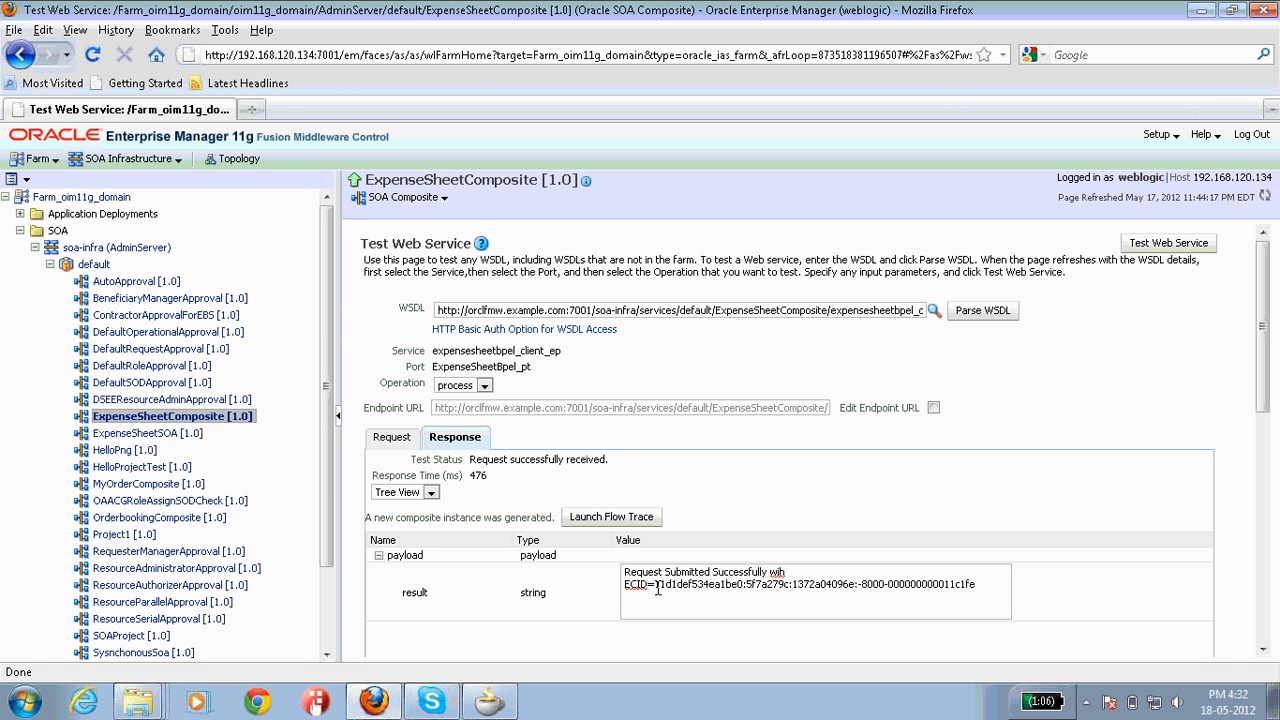
left_click_drag(656, 590, 963, 592)
right_click(963, 592)
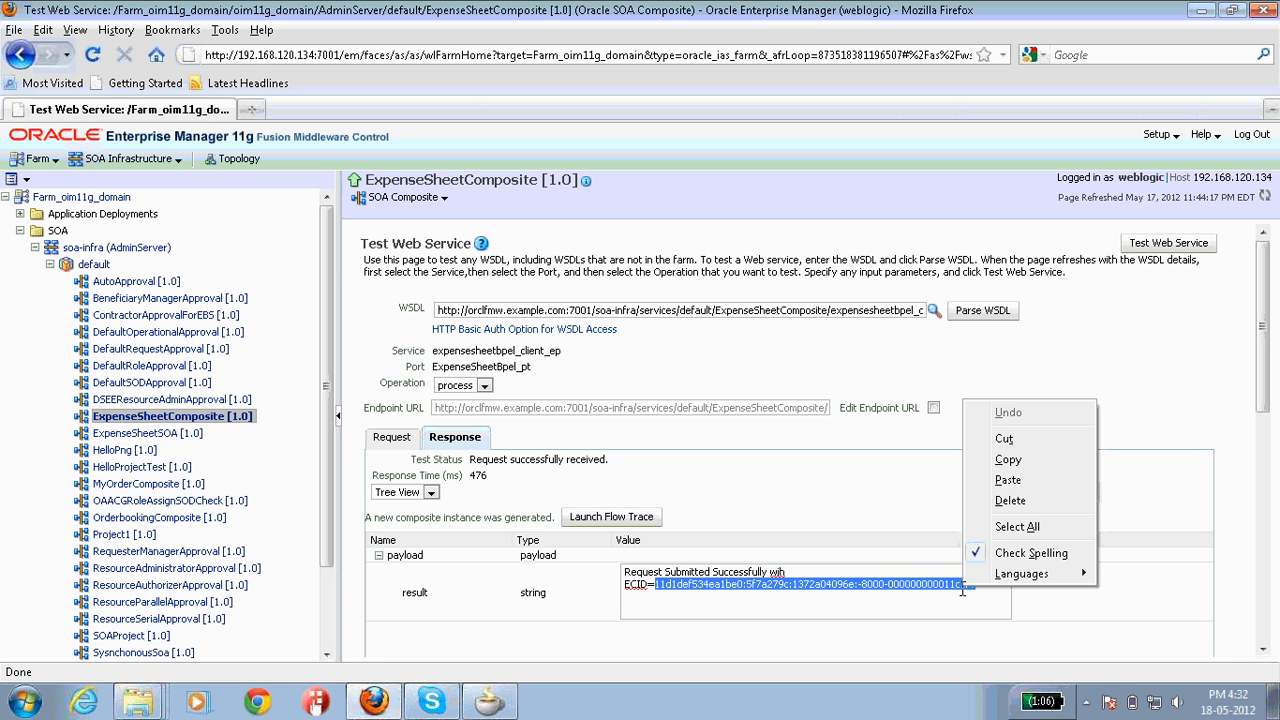
left_click(1013, 463)
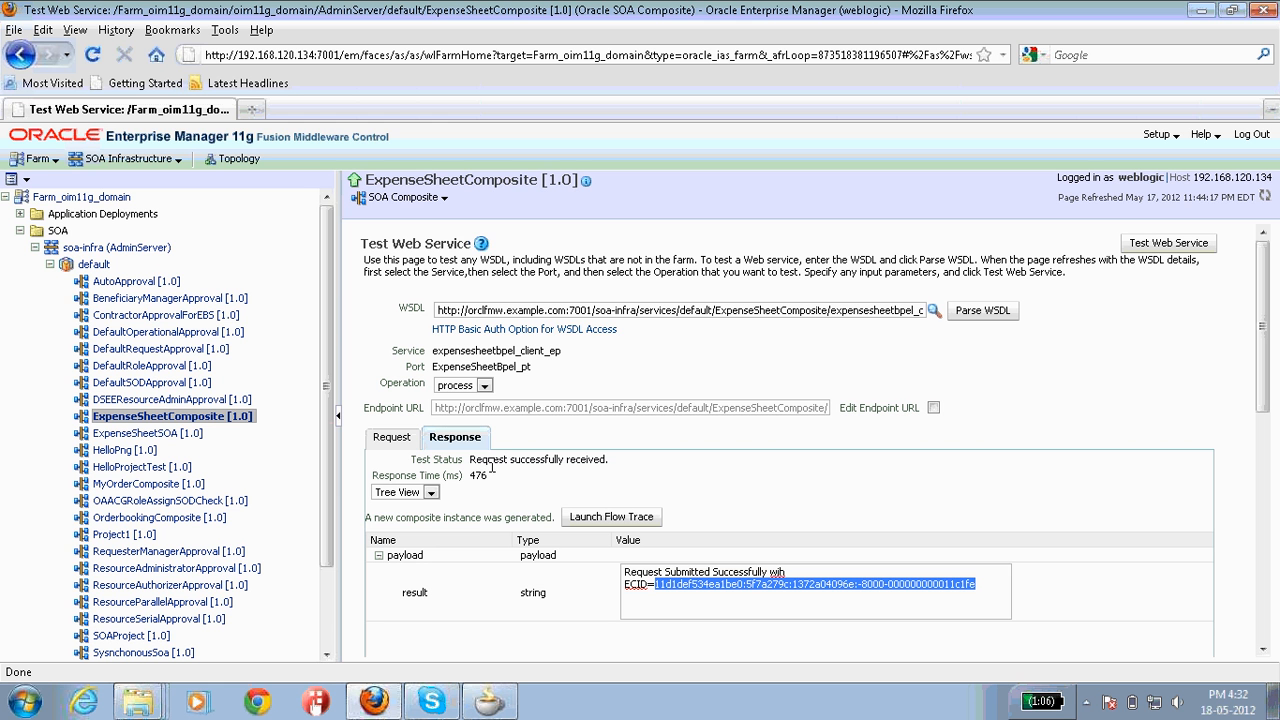
Step: Launch the flow trace and open the ExpenseSheetBpel instance audit trail
left_click(603, 522)
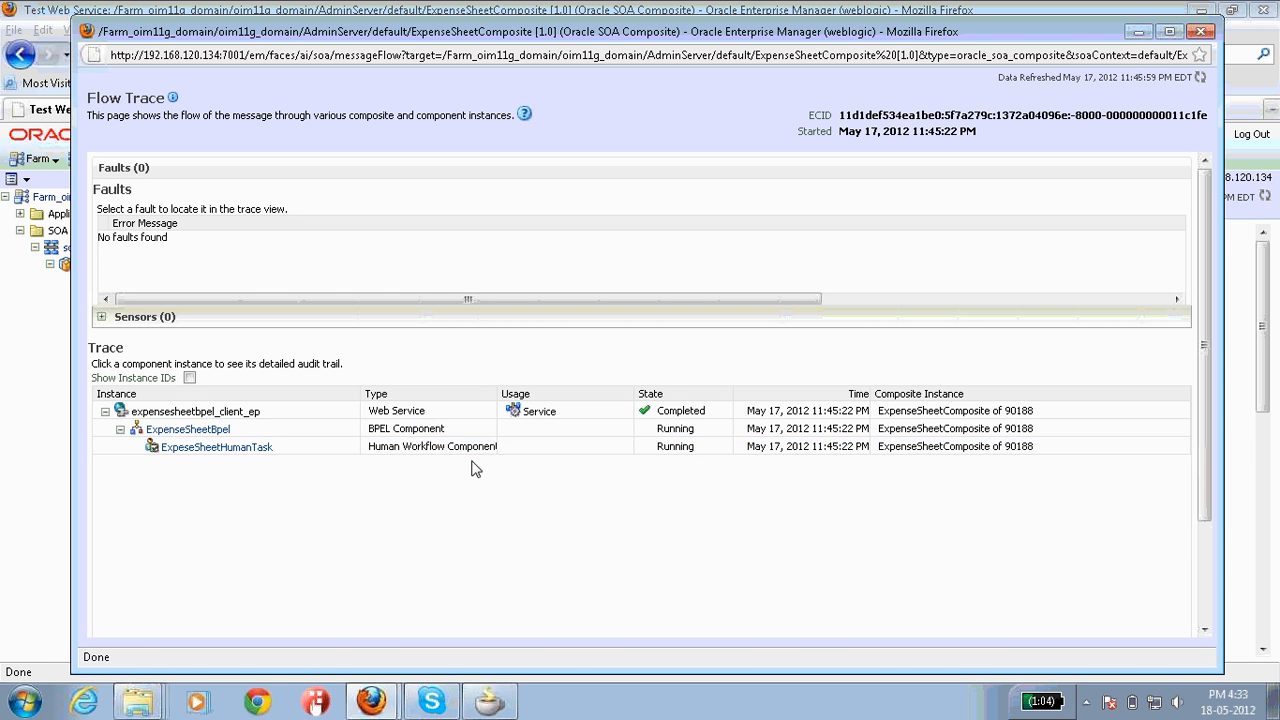
left_click(209, 433)
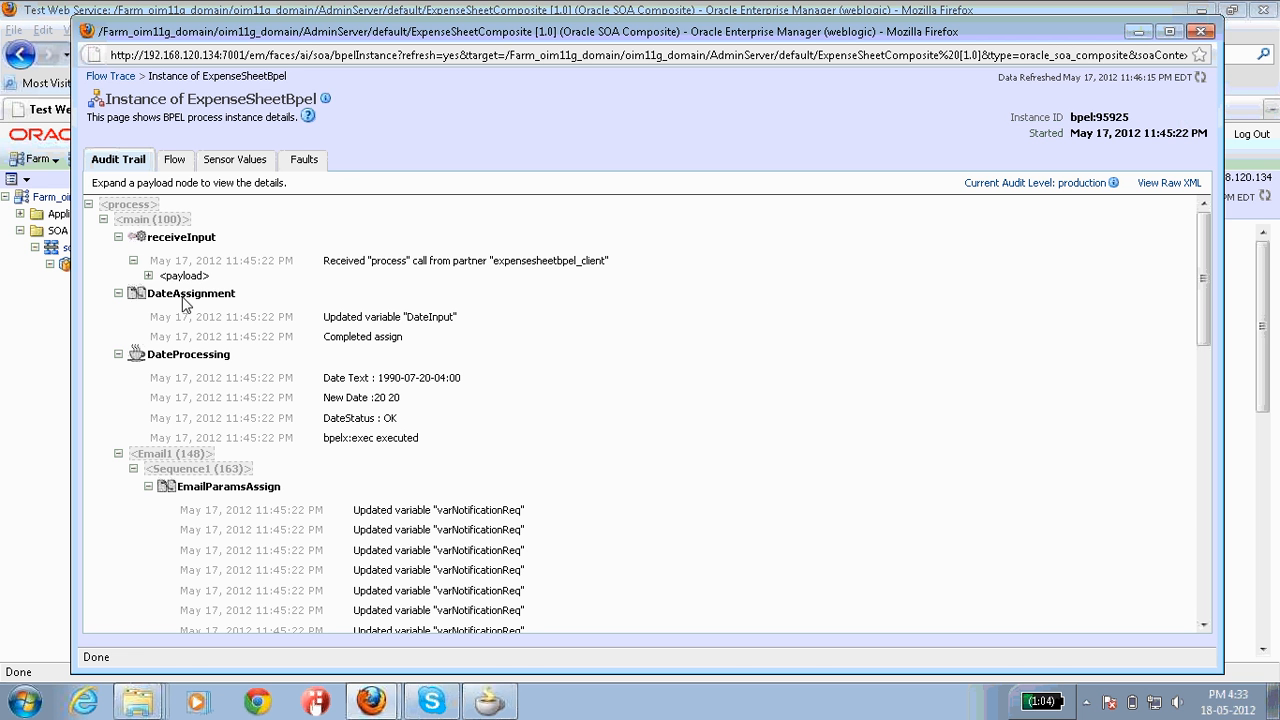
Step: Expand the receiveInput payload and the first InvokeNotificationService email payload in the audit trail
left_click(148, 278)
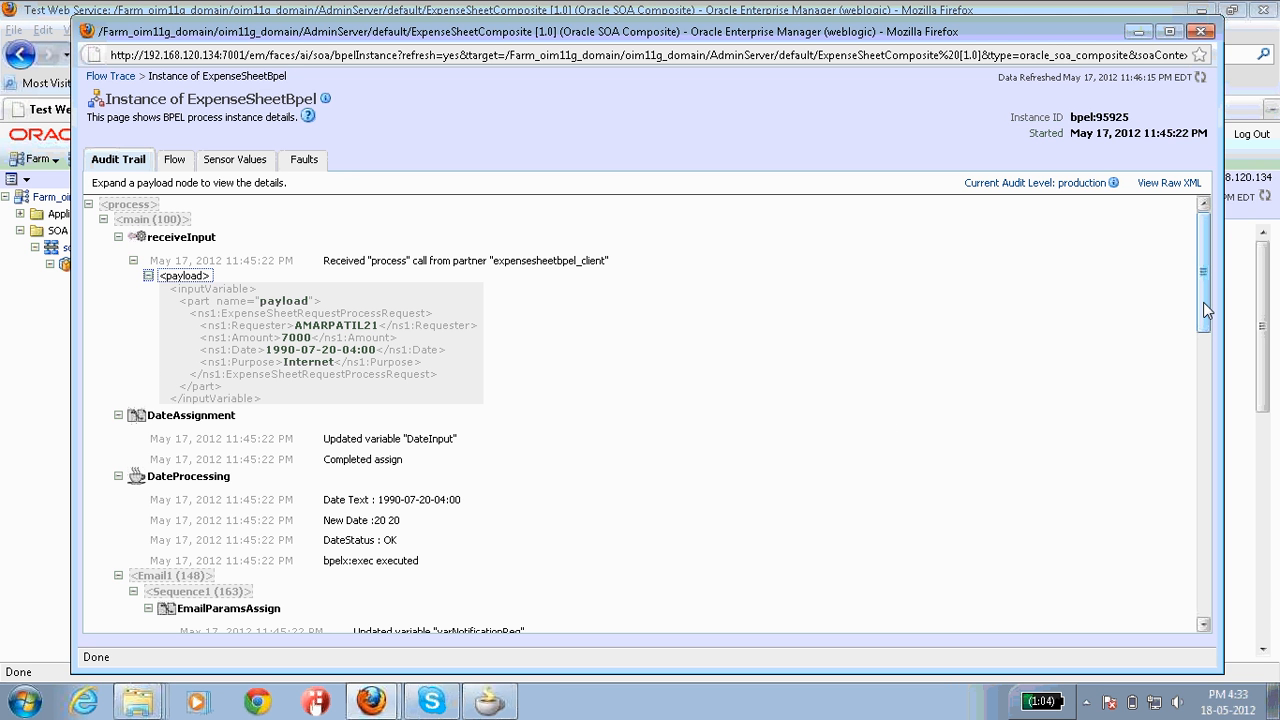
left_click_drag(1203, 302, 1201, 356)
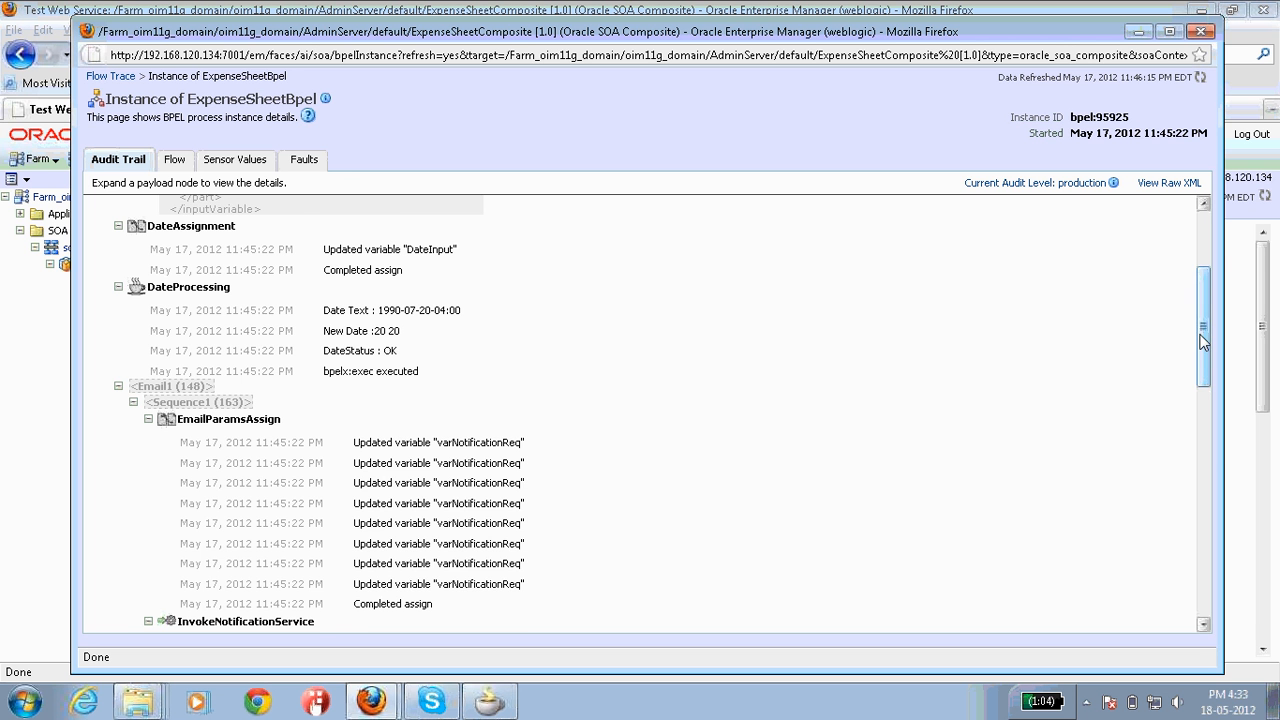
left_click_drag(1203, 342, 1198, 370)
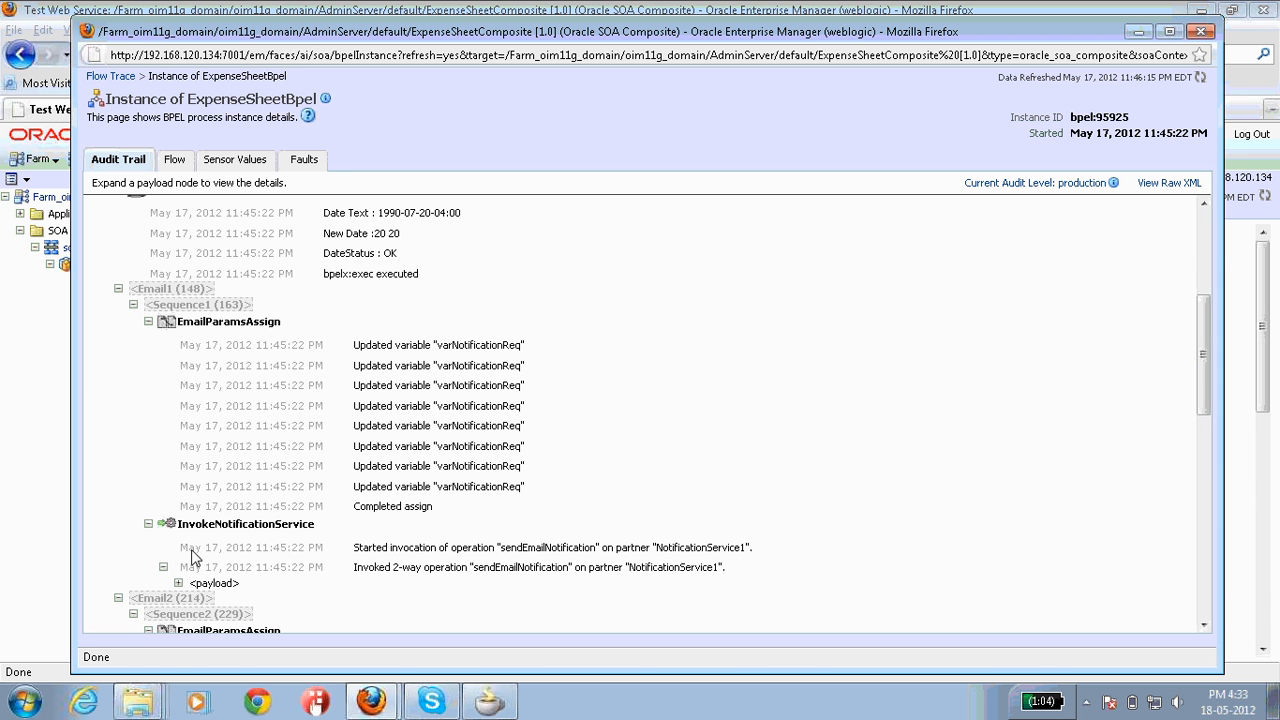
left_click(182, 584)
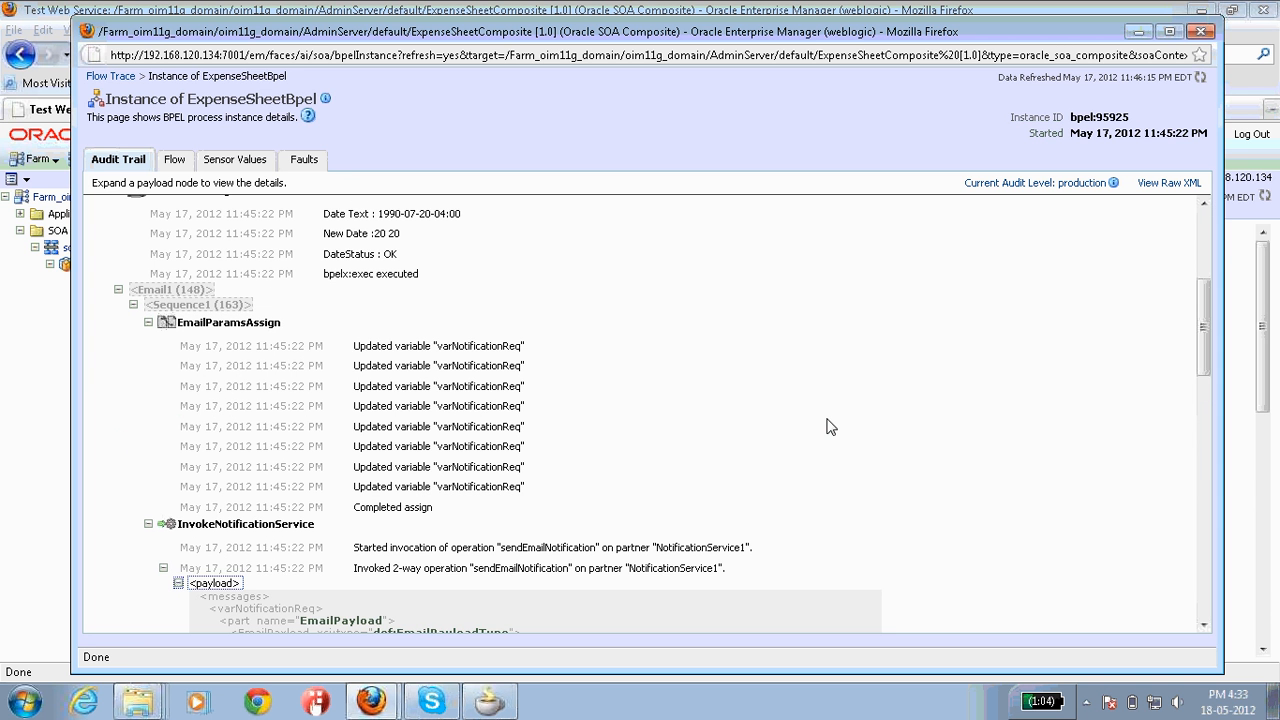
left_click_drag(1203, 318, 1203, 375)
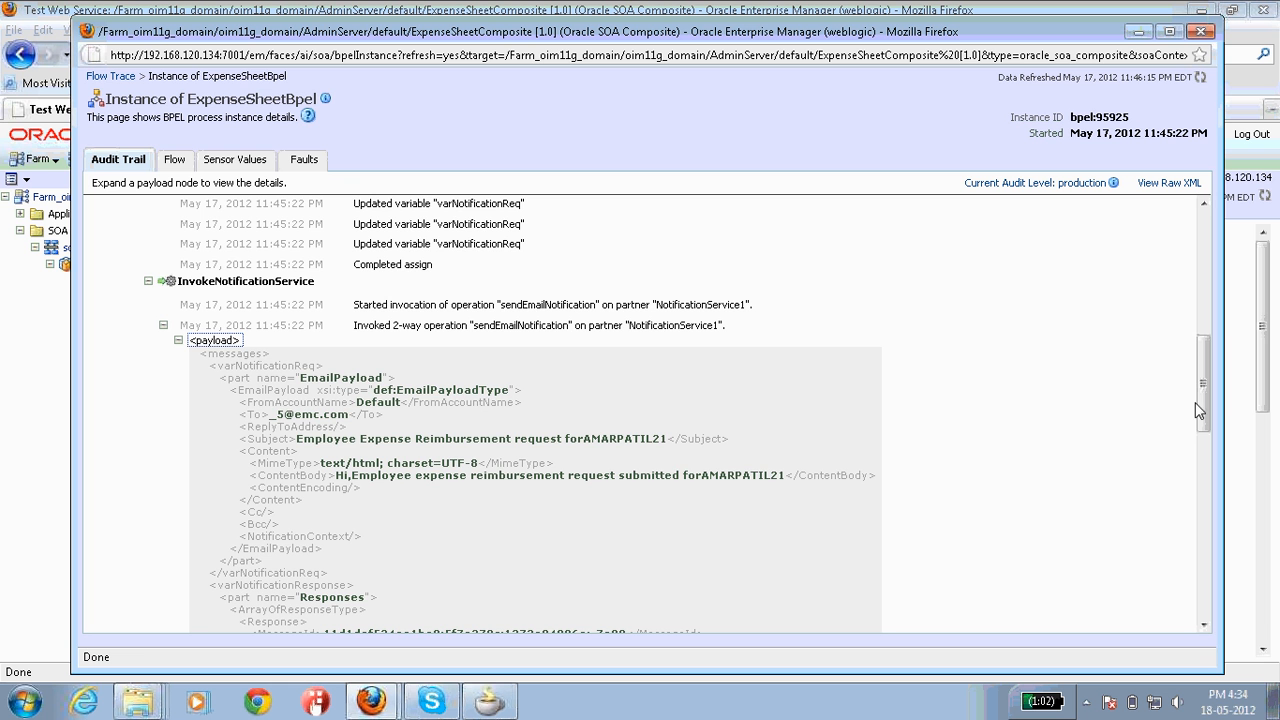
left_click_drag(1195, 402, 1117, 537)
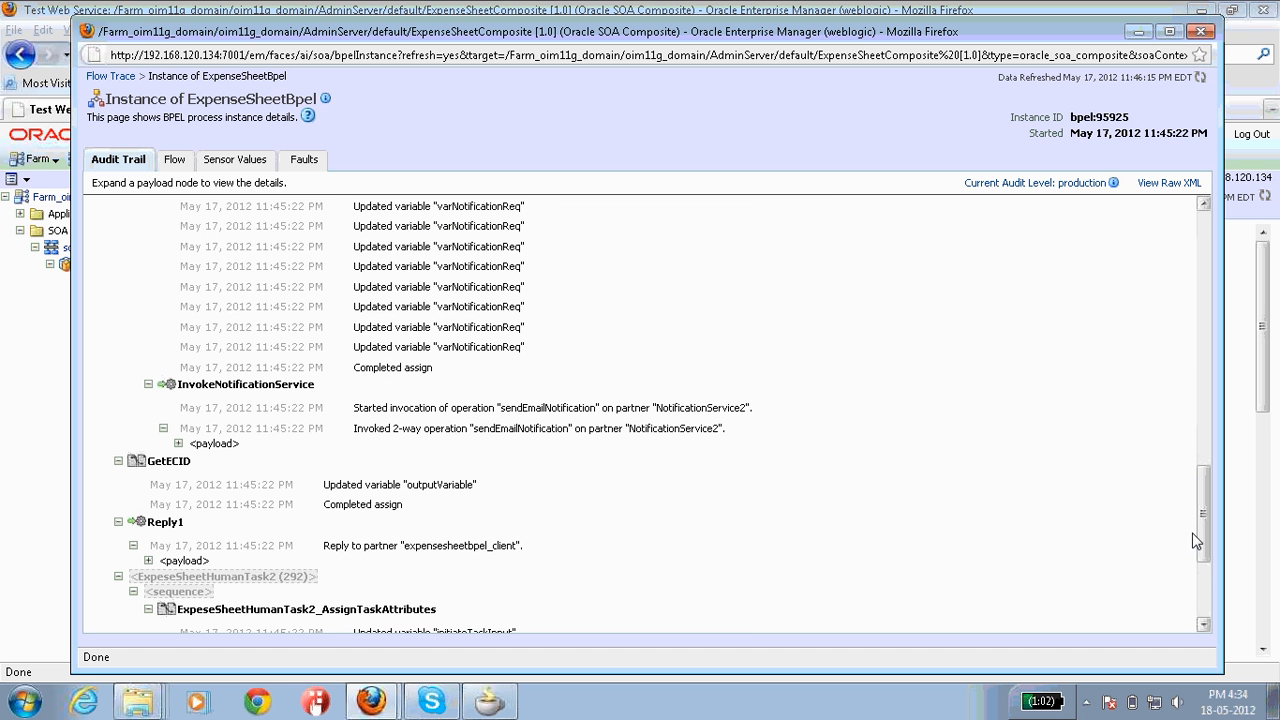
Step: Expand the second notification payload, review down to the pending receiveCompletedTask, and close the window
left_click(179, 444)
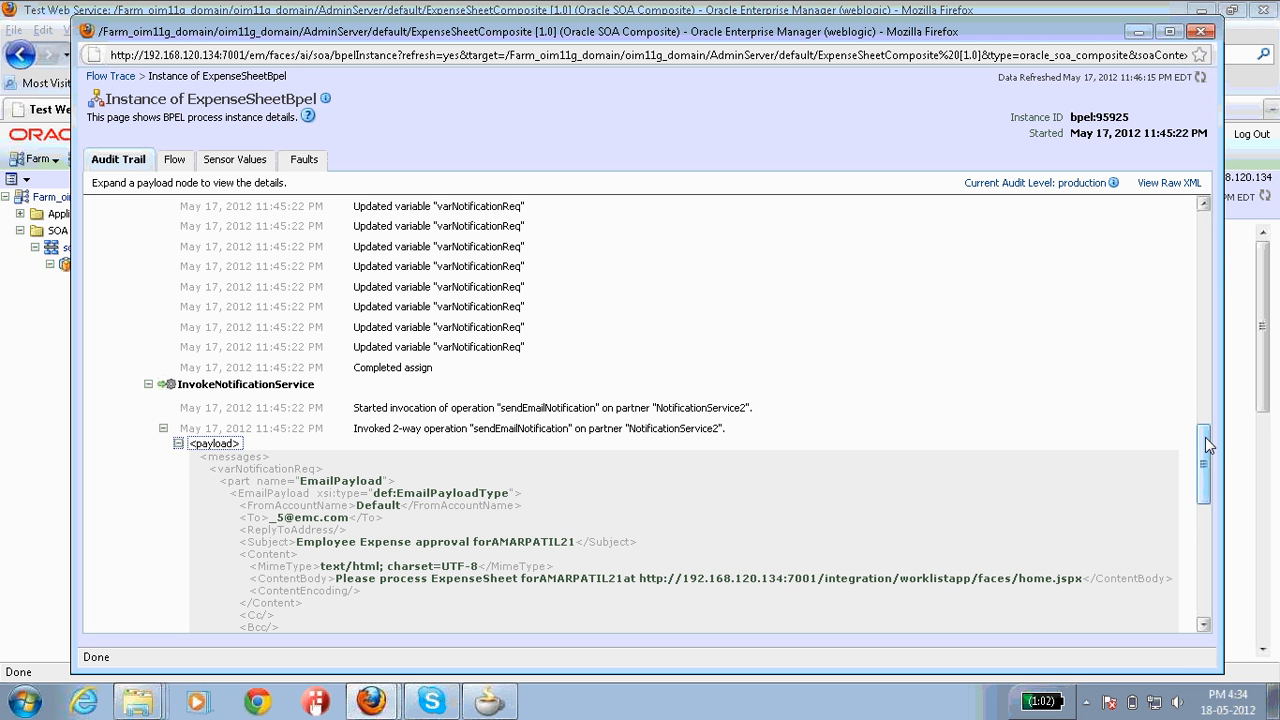
left_click_drag(1205, 440, 1205, 467)
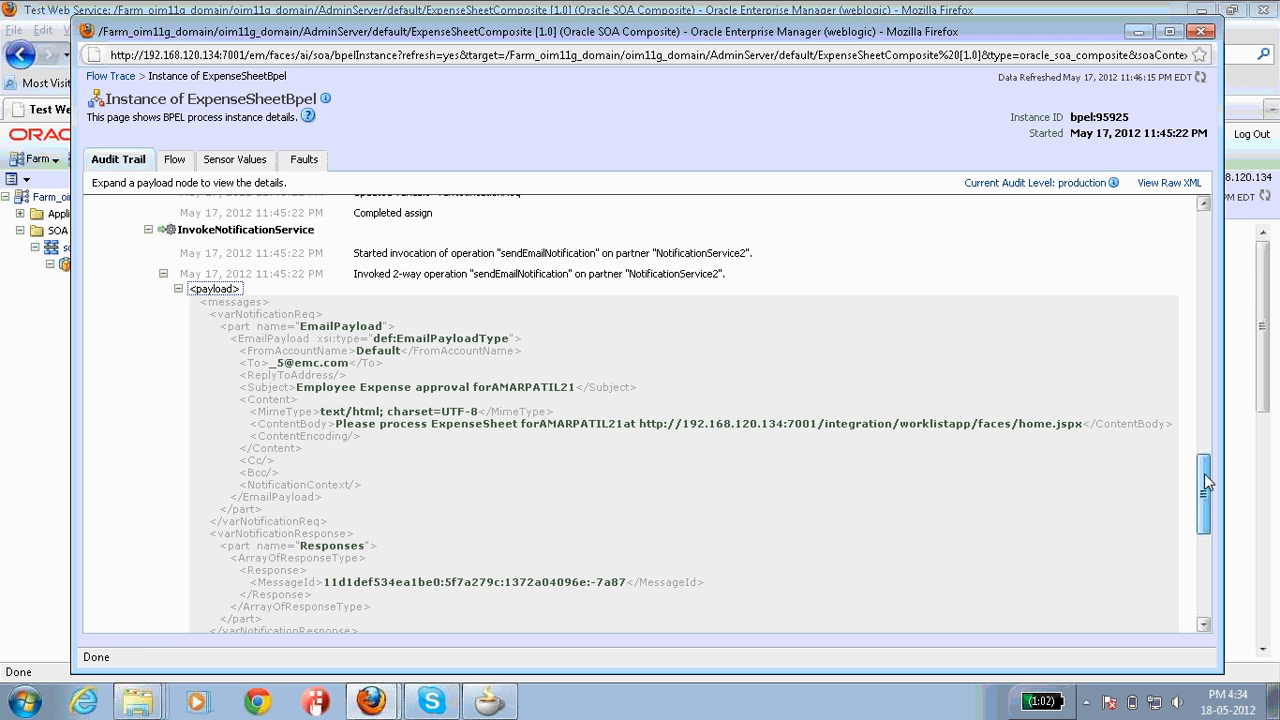
left_click_drag(1204, 483, 1205, 509)
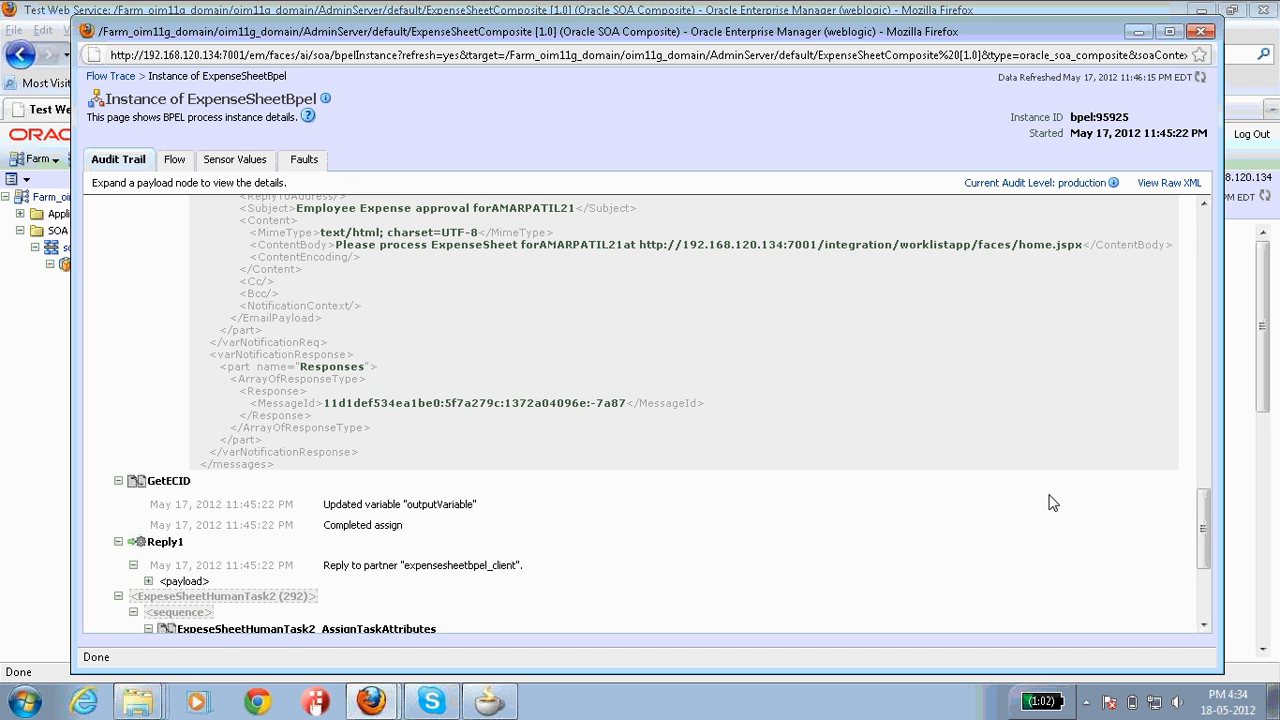
left_click_drag(1210, 511, 1205, 572)
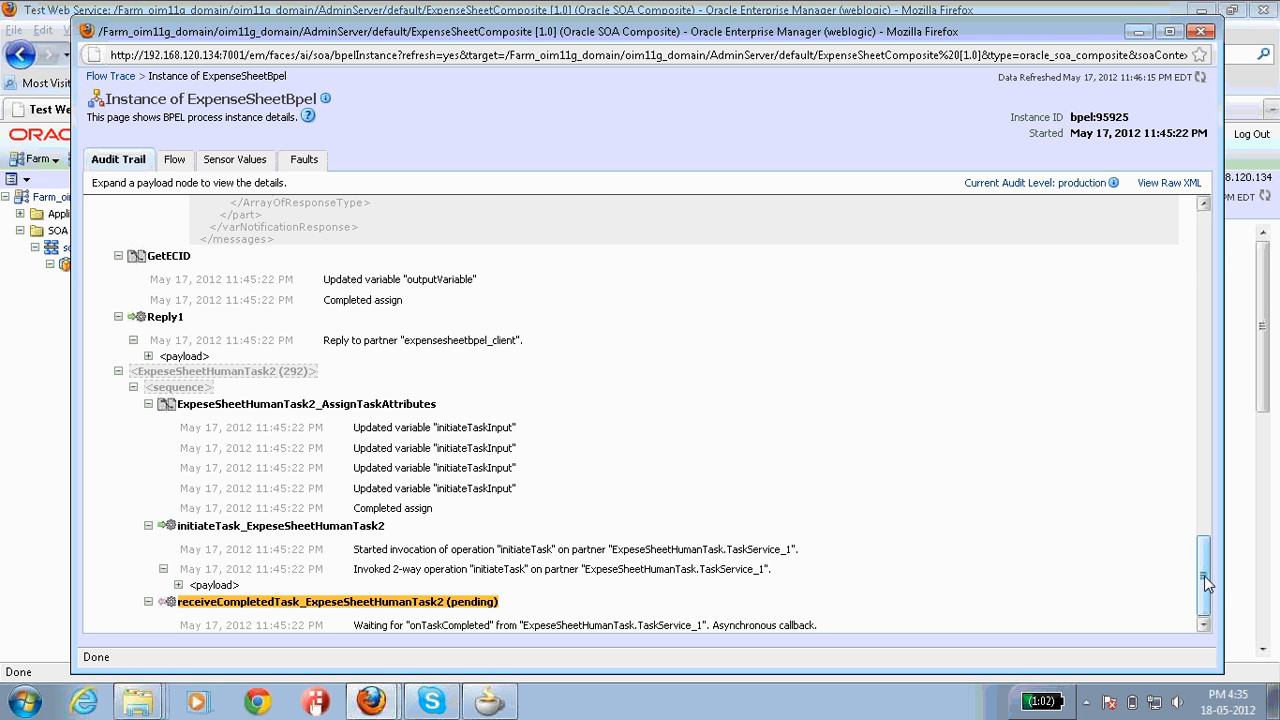
left_click_drag(1204, 577, 1195, 246)
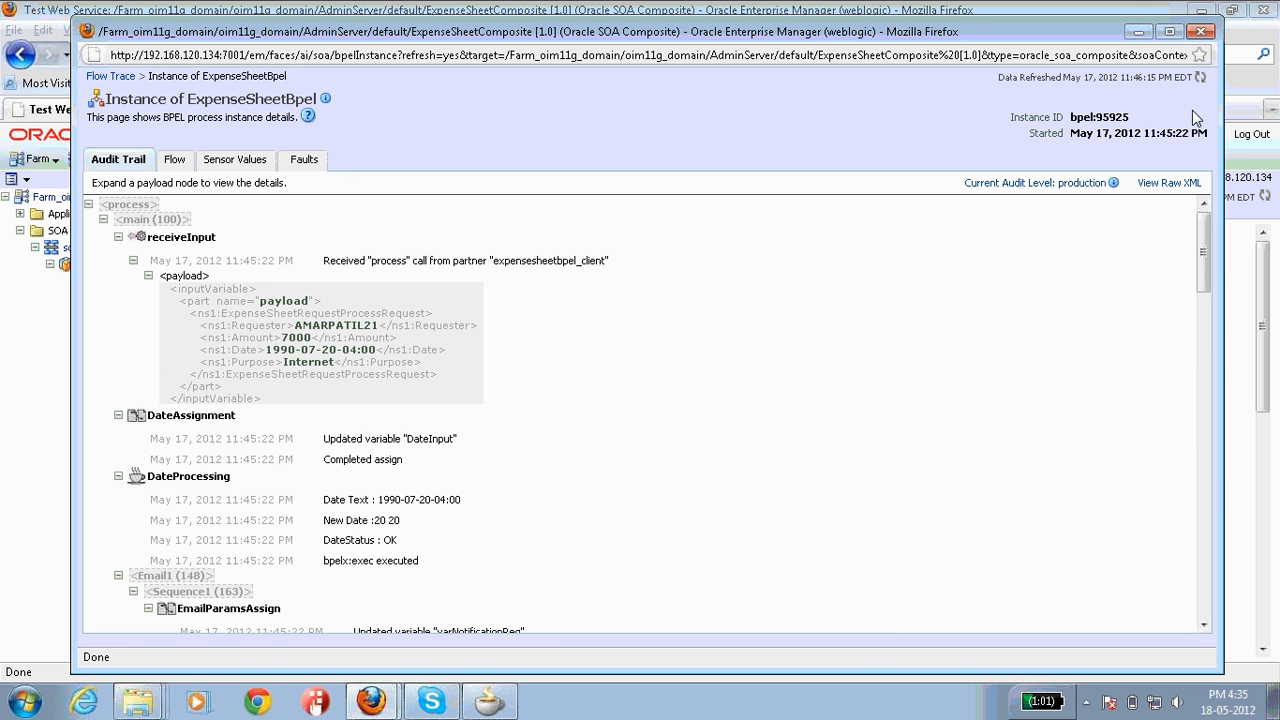
left_click(1205, 35)
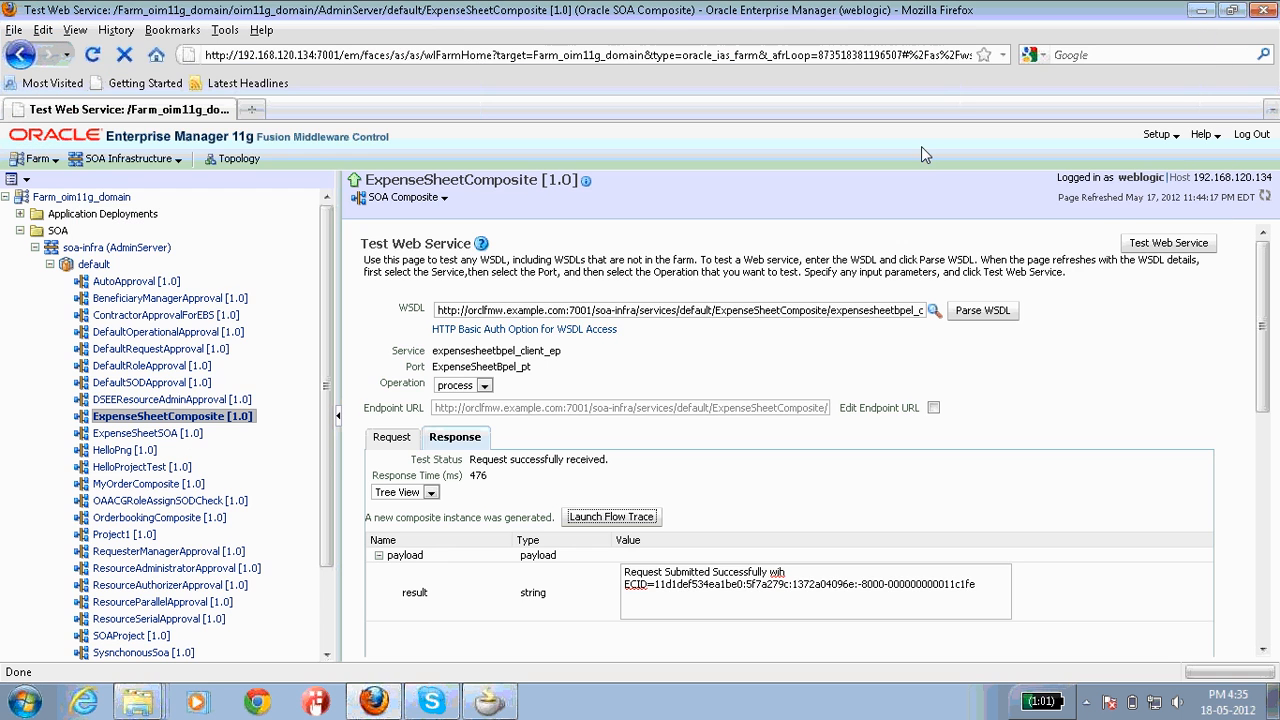
Step: Open the ExpeseSheetHumanTask from the flow trace and go to its Worklist application
left_click(636, 521)
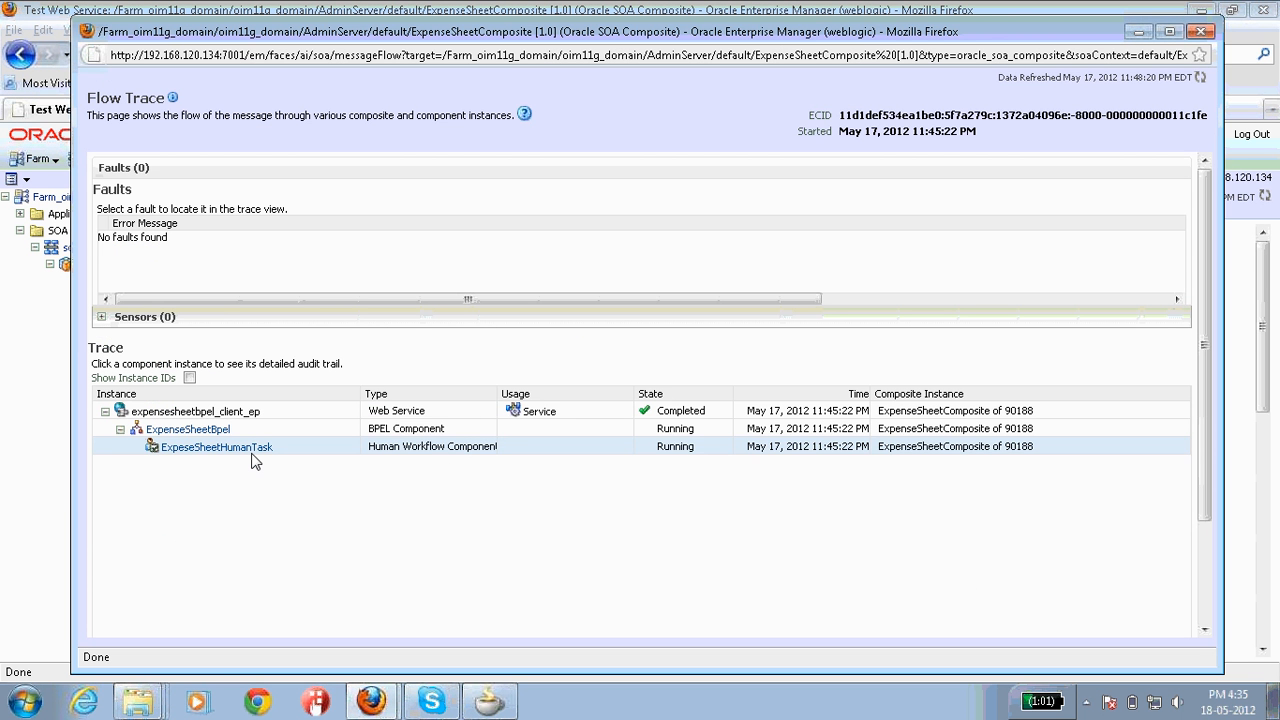
left_click(251, 452)
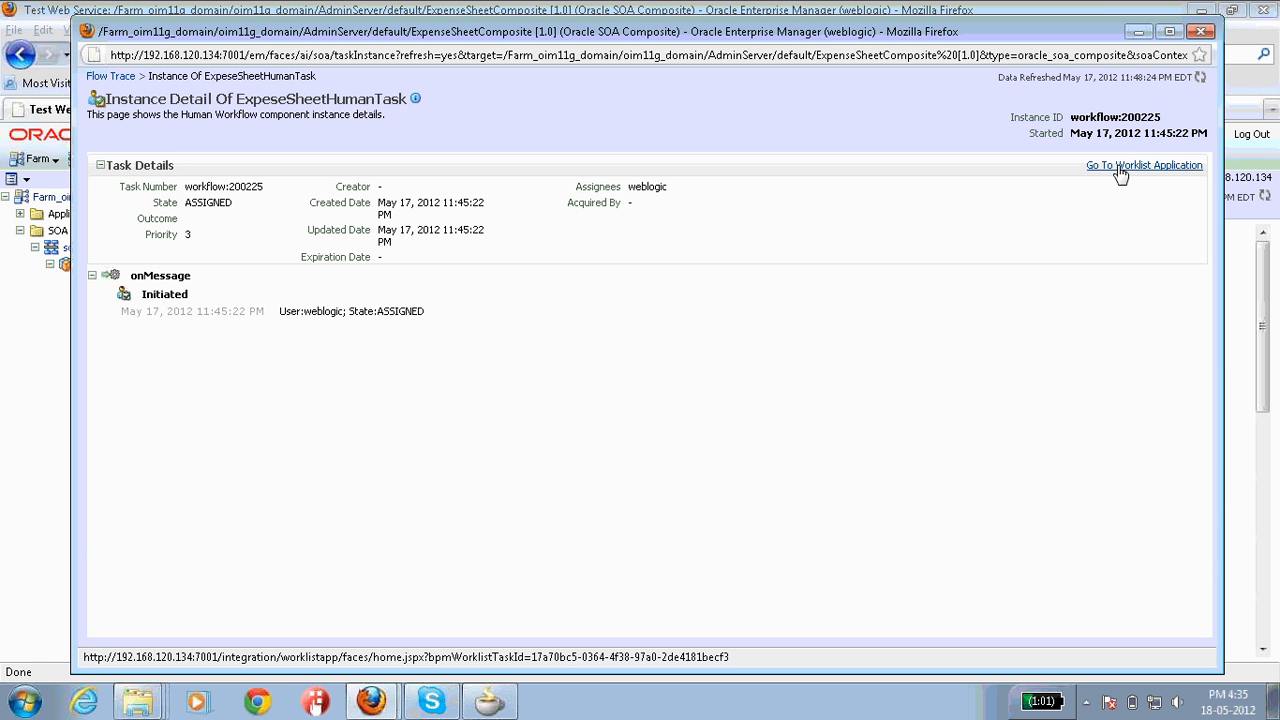
left_click(1120, 174)
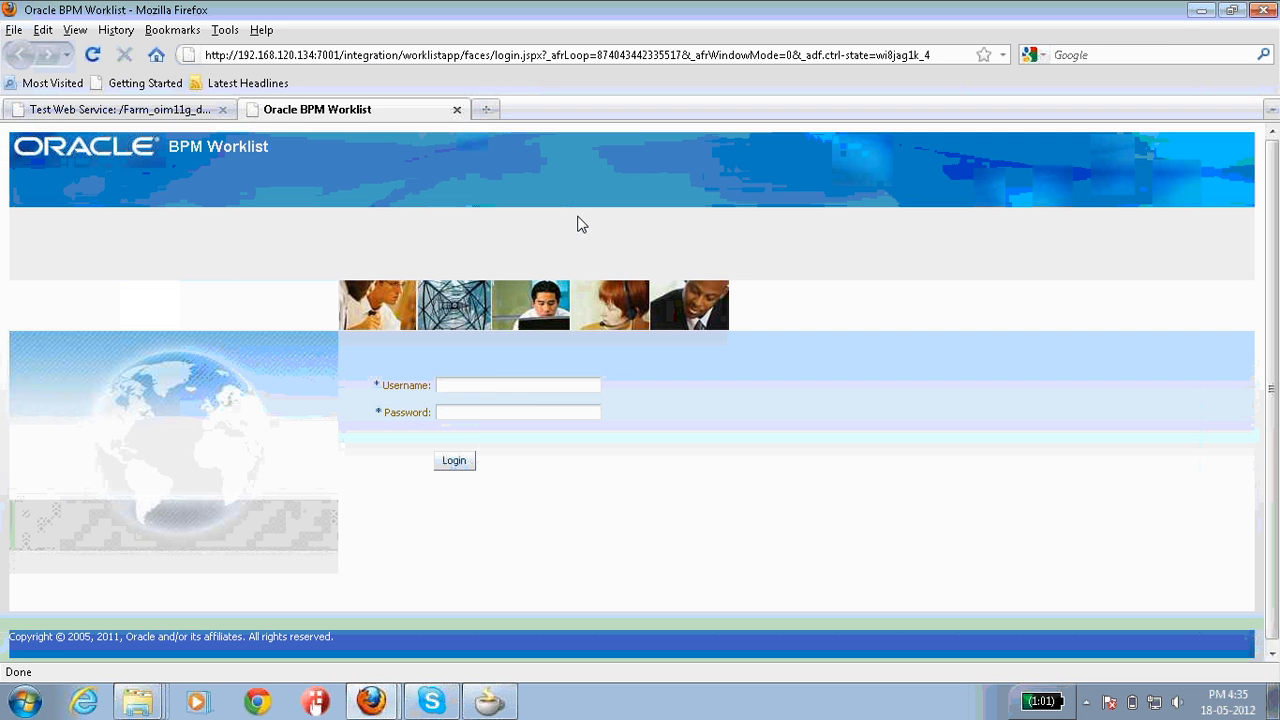
Step: Sign in to BPM Worklist with the saved username and the account password
left_click(496, 386)
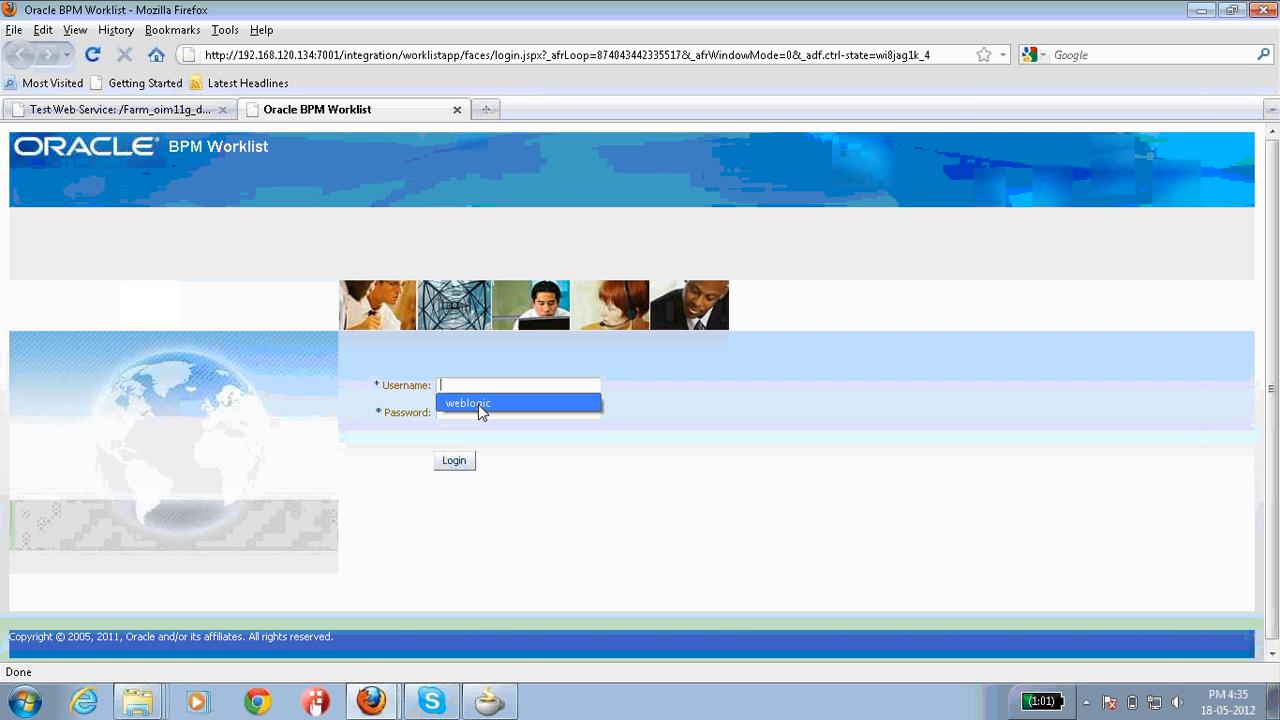
left_click(480, 403)
left_click(479, 412)
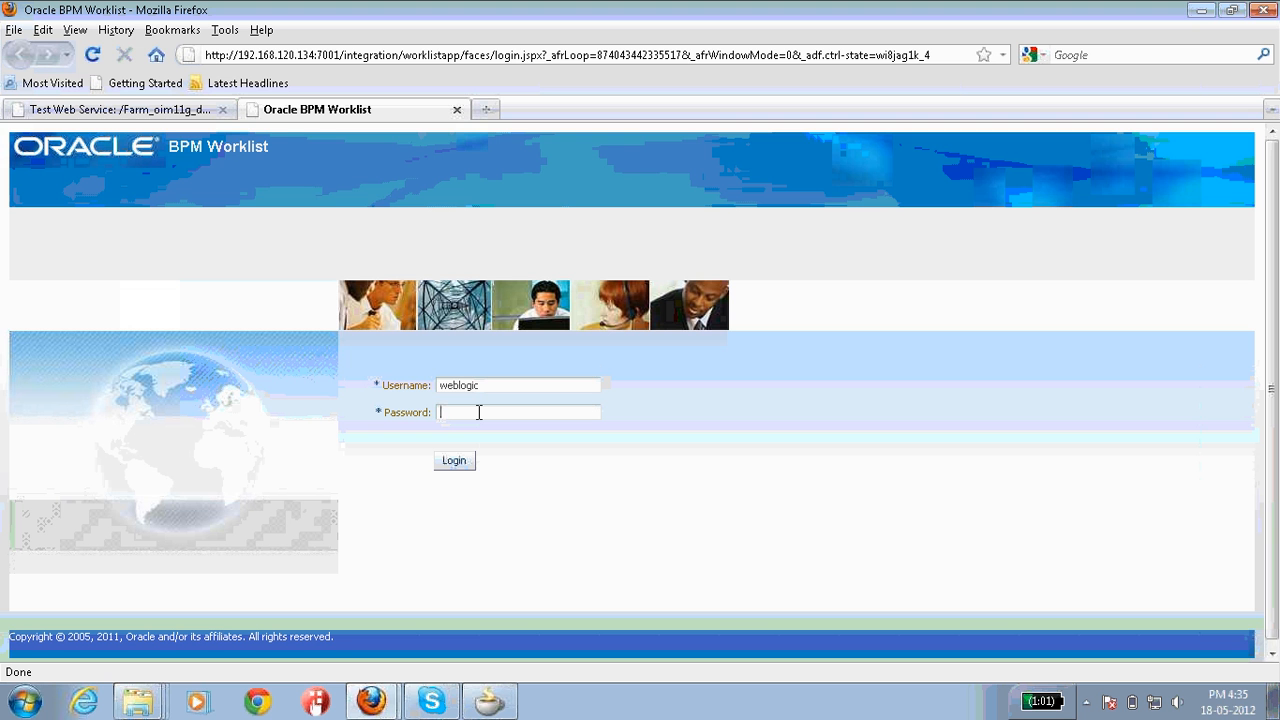
type("••••••••")
left_click(466, 460)
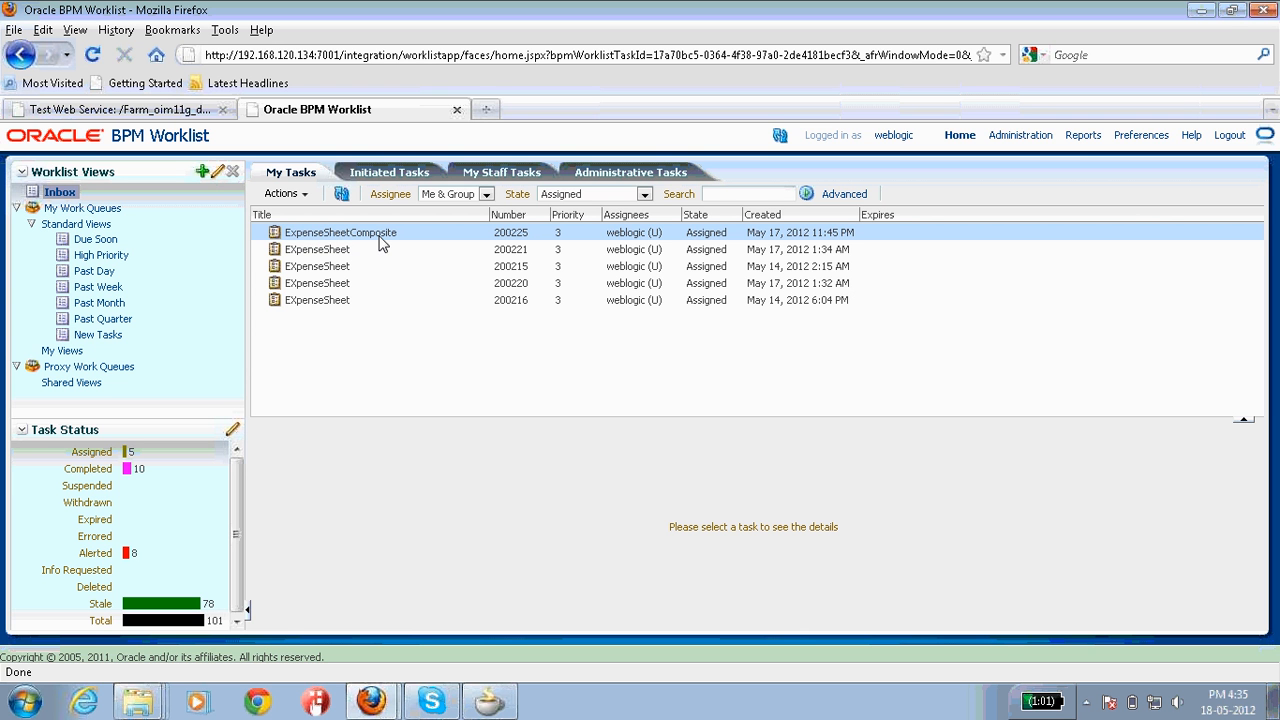
Step: Approve ExpenseSheetComposite task 200225 via Actions > Approve and return to the test page
left_click(325, 238)
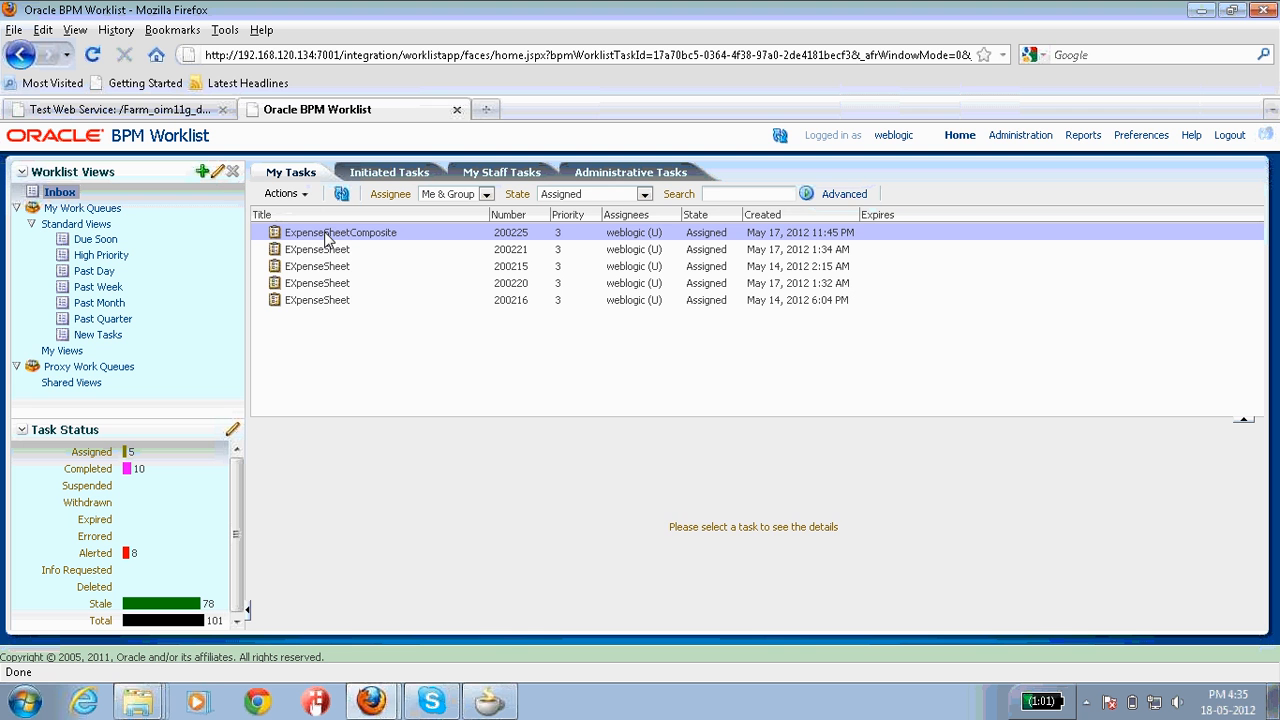
left_click(296, 193)
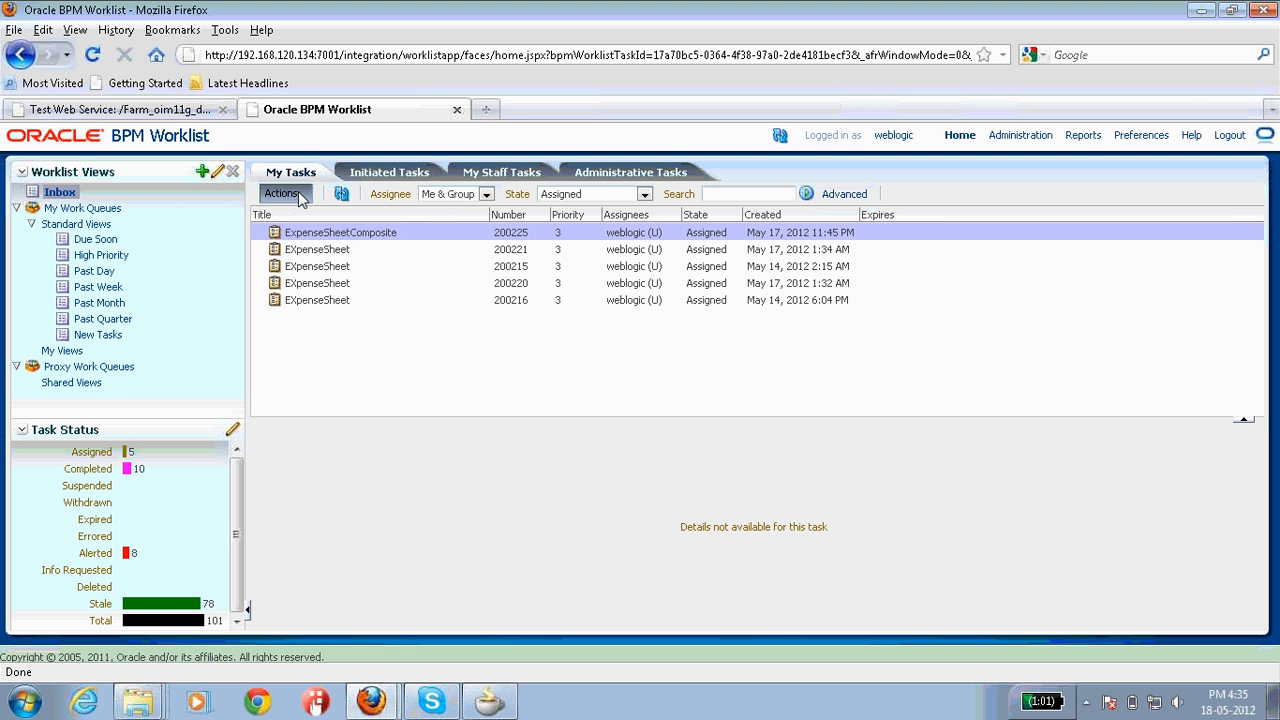
left_click(302, 215)
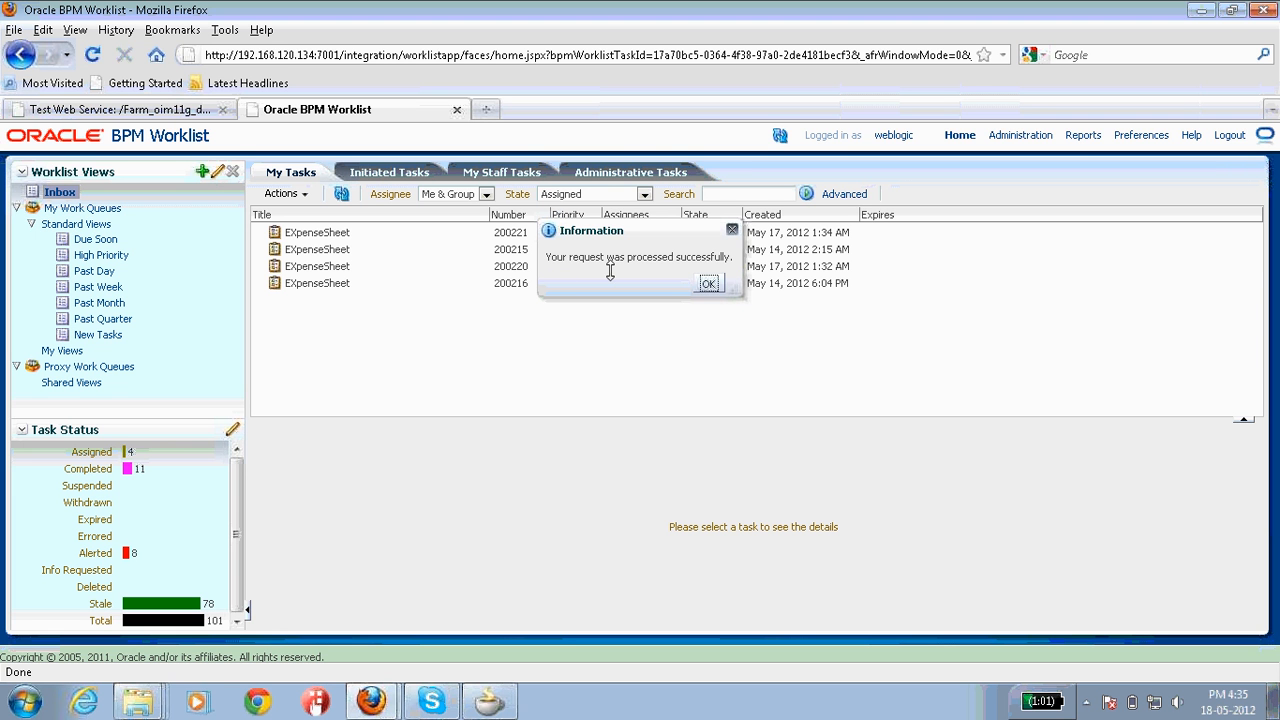
left_click(716, 284)
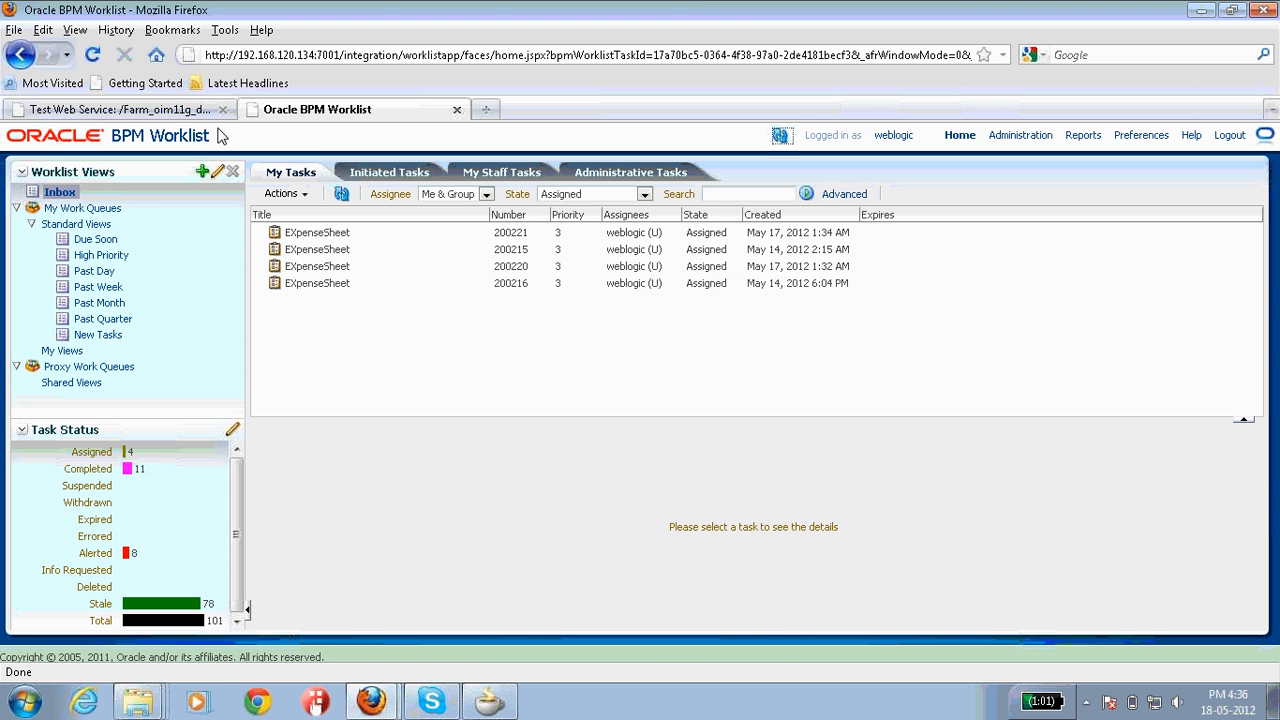
left_click(122, 112)
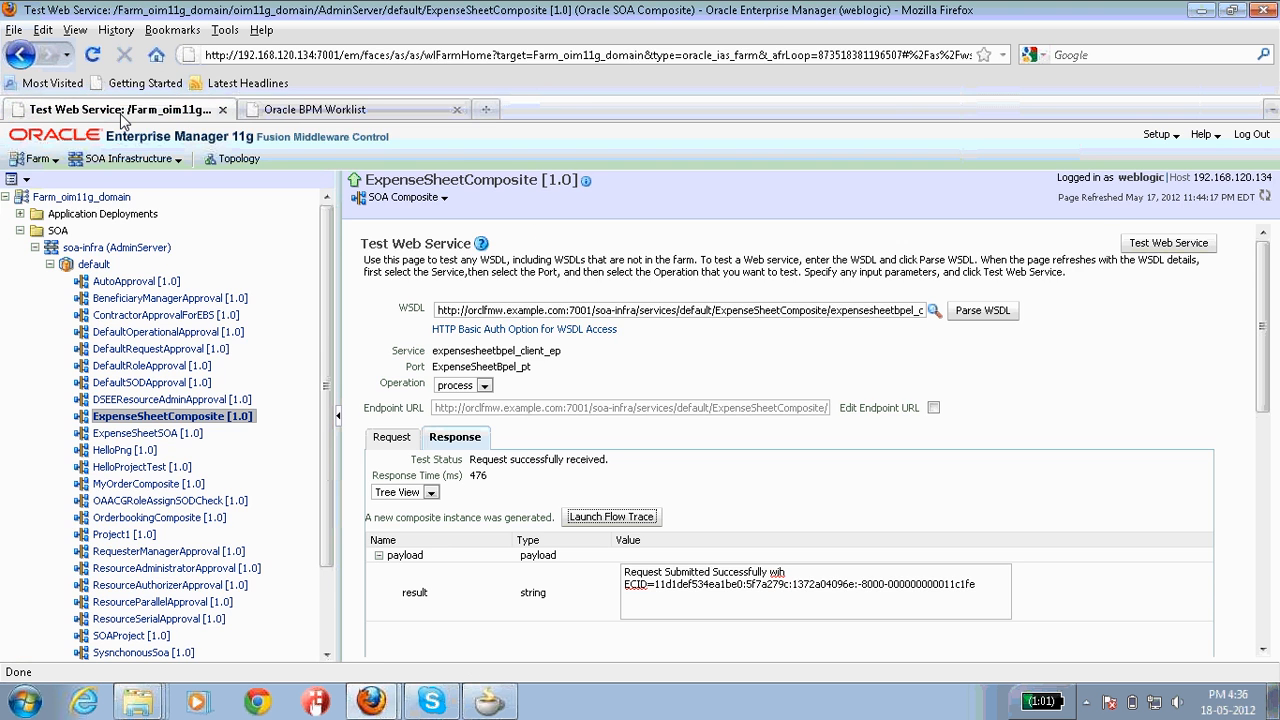
Step: Open instance 90188's flow trace and its ExpenseSheetBpel audit trail
left_click(240, 420)
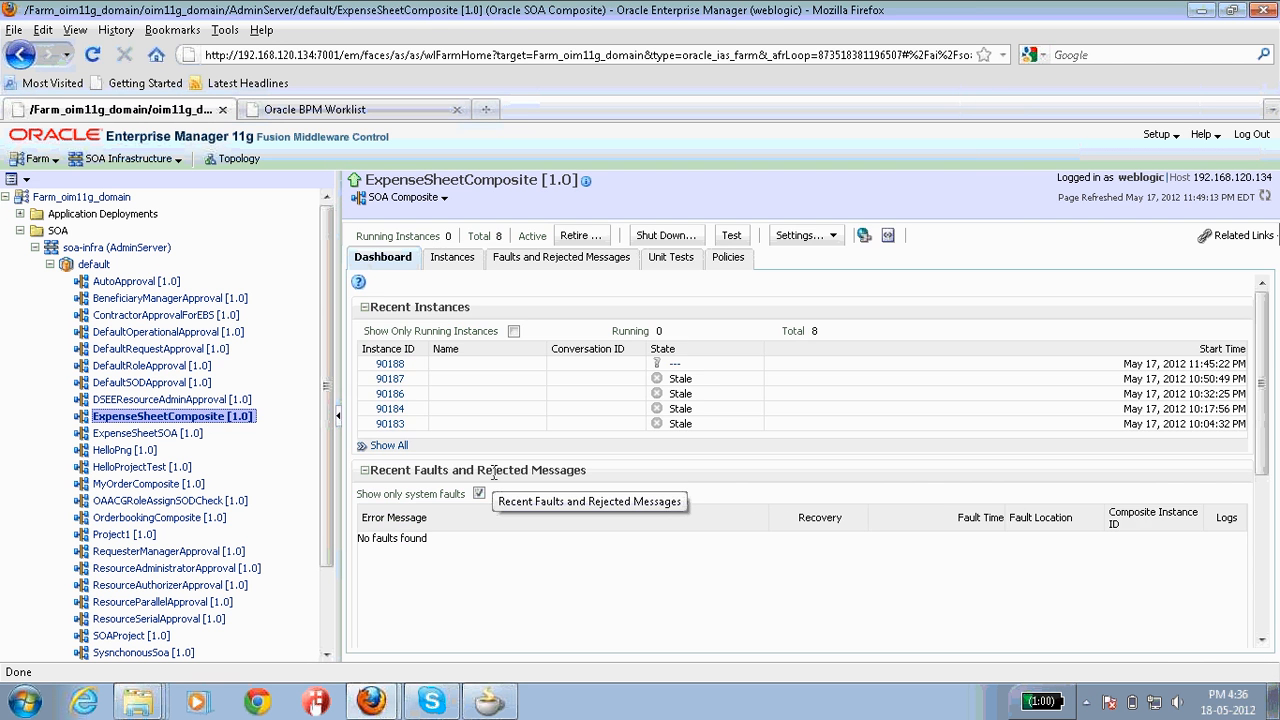
left_click(389, 366)
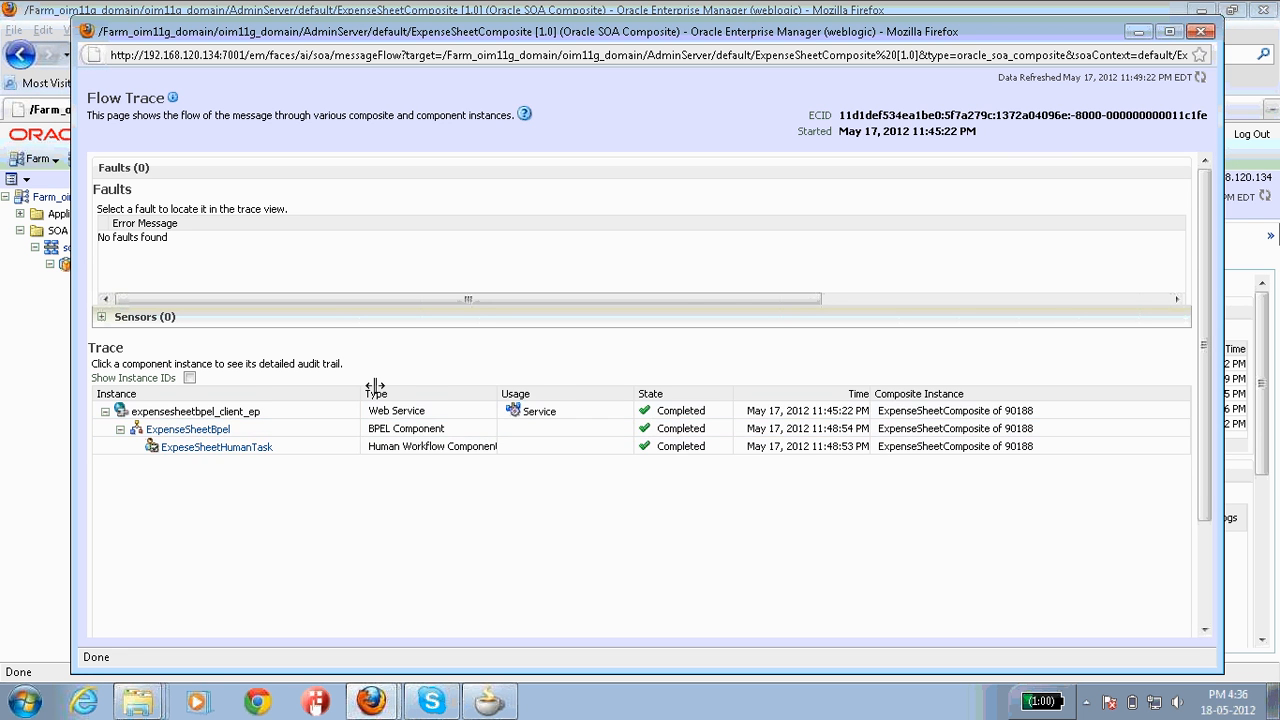
left_click(205, 434)
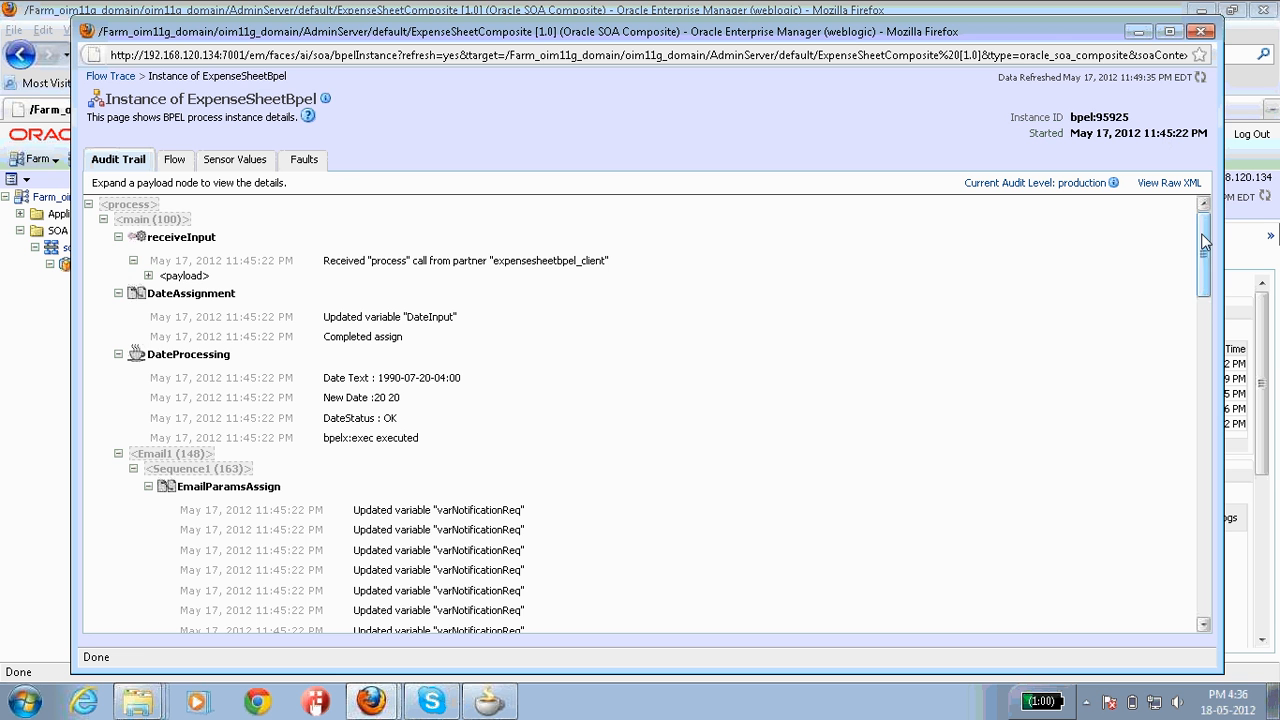
Step: Expand the receiveInput request payload and point out the DateCheck string('OK') and APPROVE switch conditions
mouse_move(1203, 243)
left_mouse_down()
mouse_move(1203, 259)
mouse_move(1203, 224)
left_mouse_up()
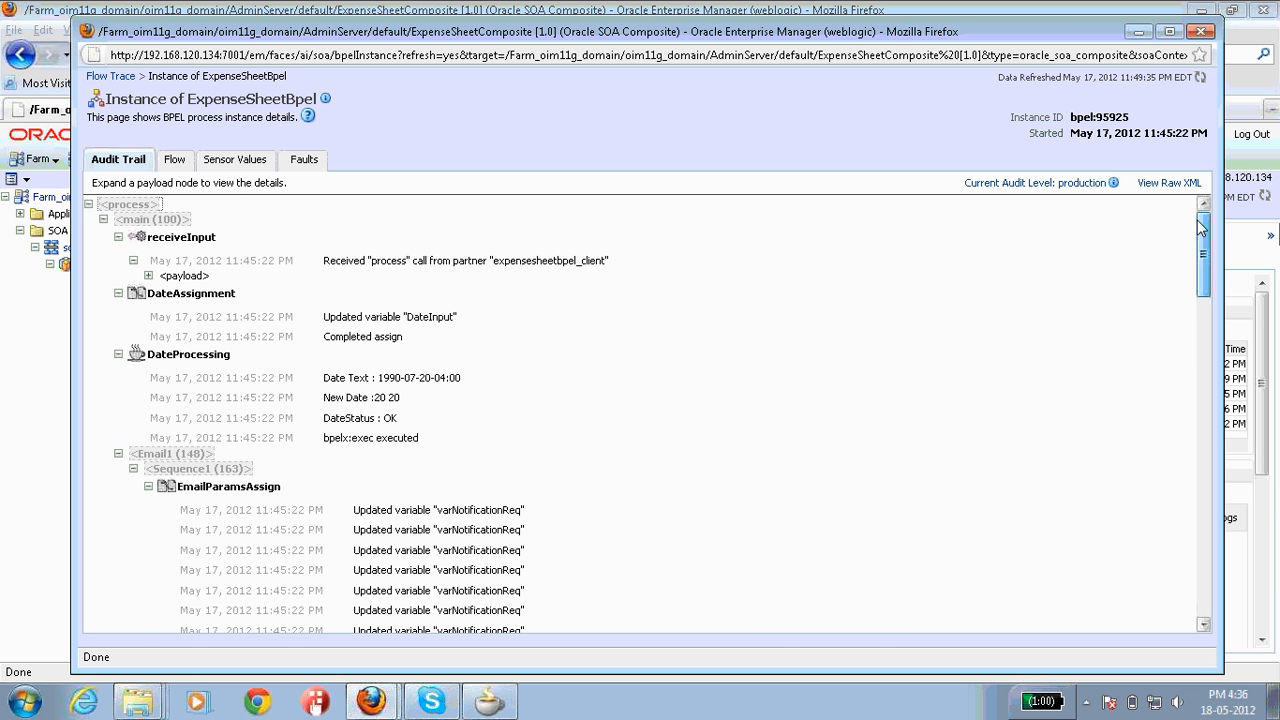
left_click(148, 276)
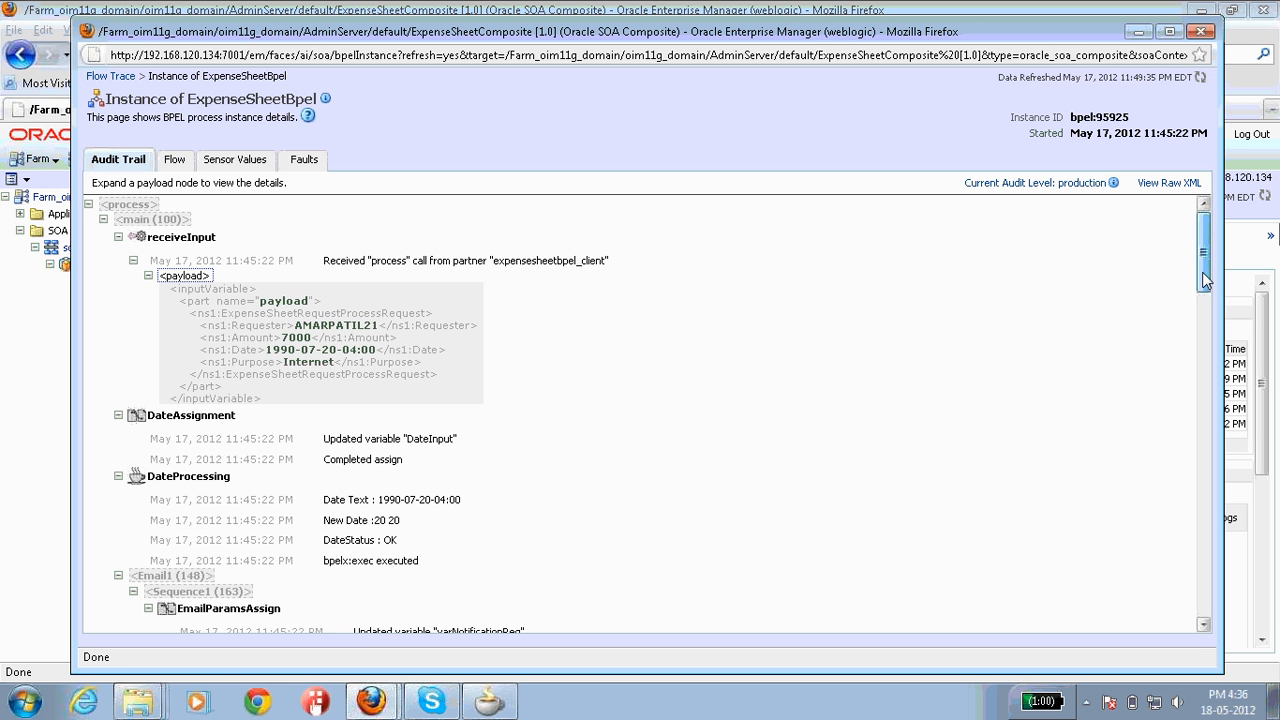
left_click_drag(1205, 280, 1192, 660)
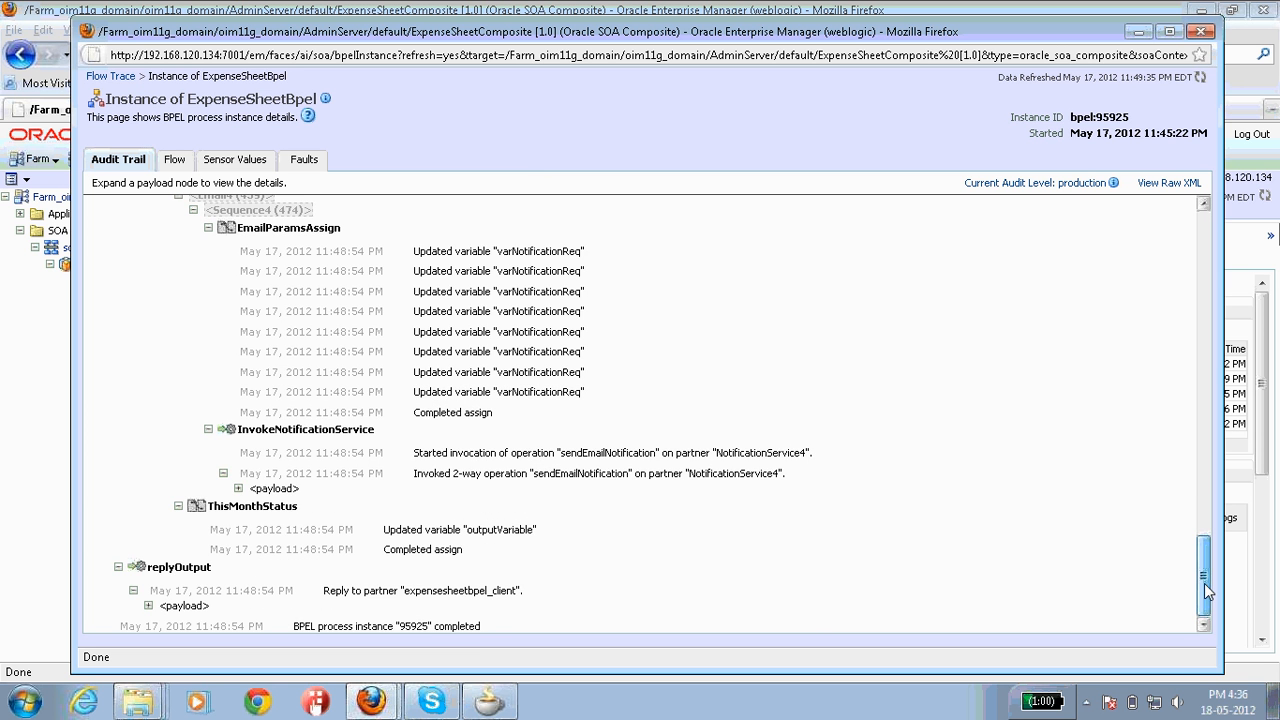
left_click_drag(1204, 583, 1199, 535)
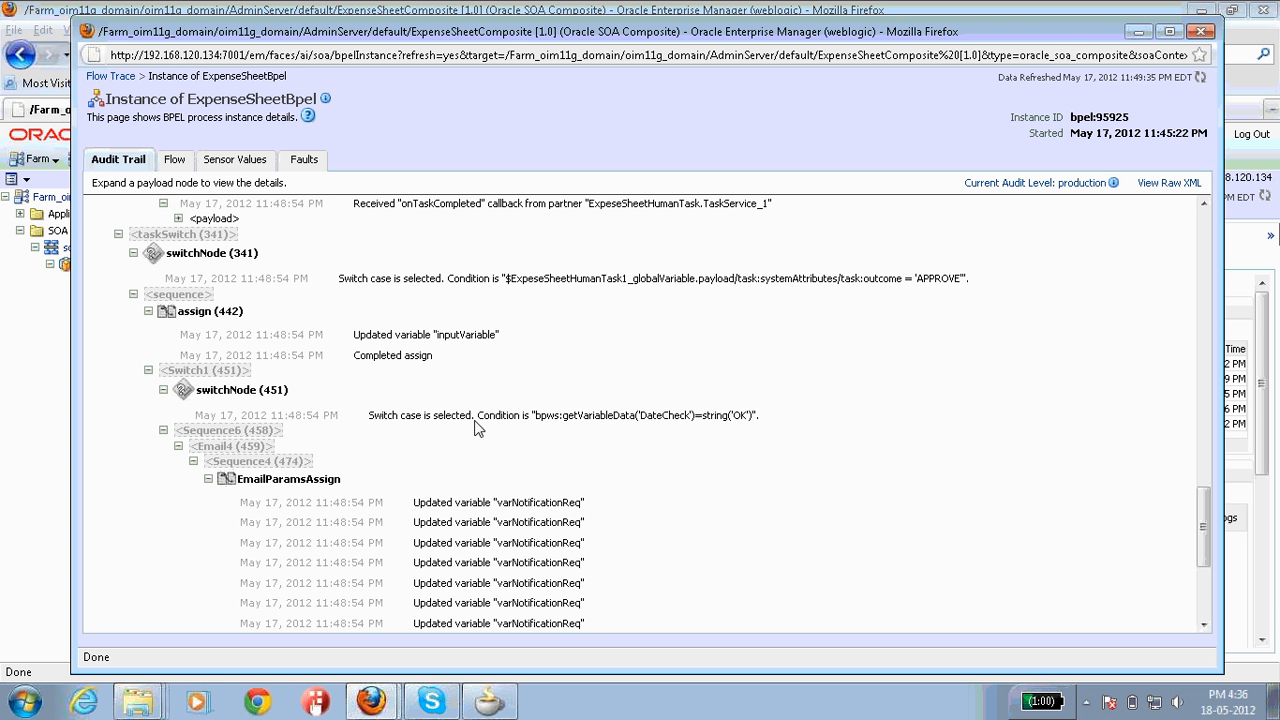
left_click(743, 416)
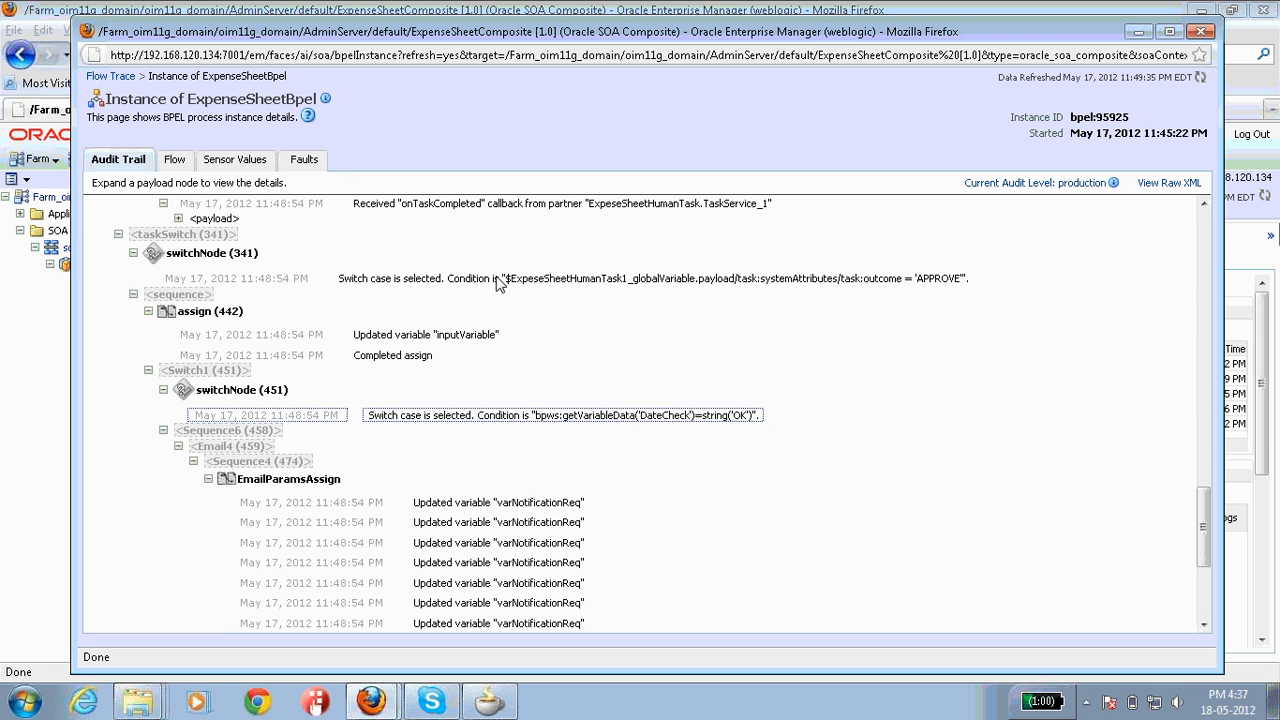
left_click(913, 281)
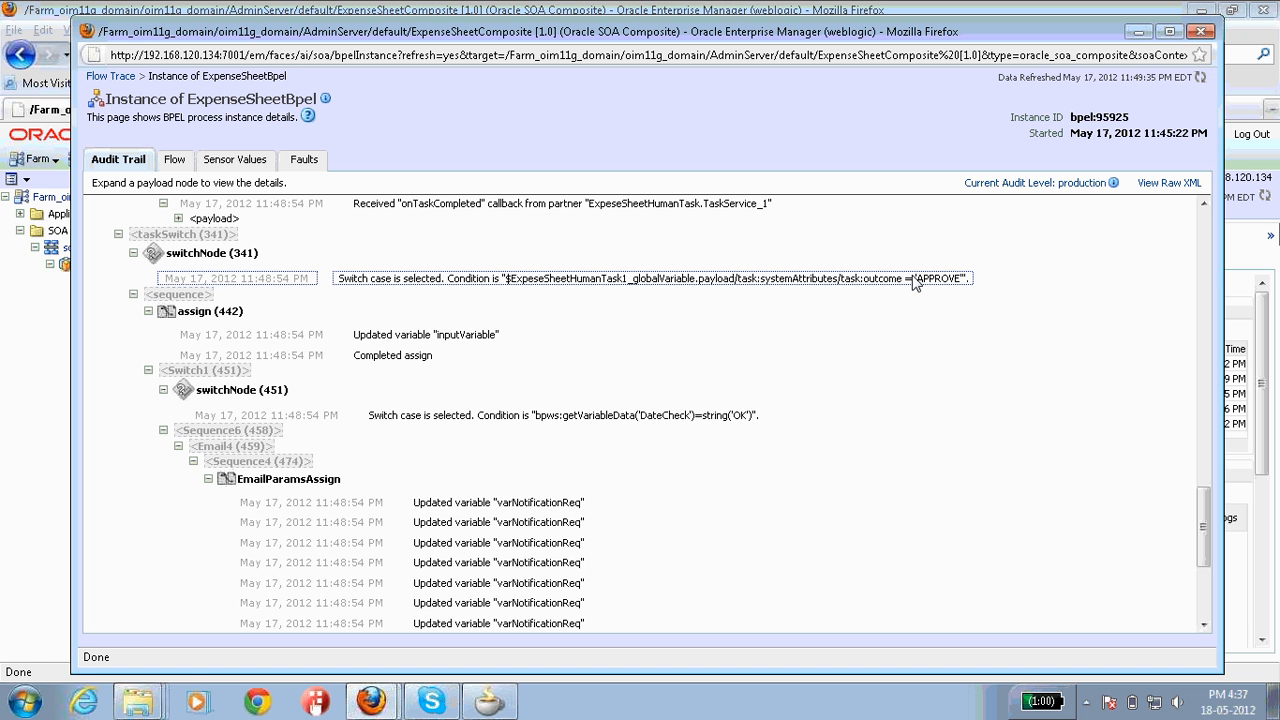
left_click(735, 418)
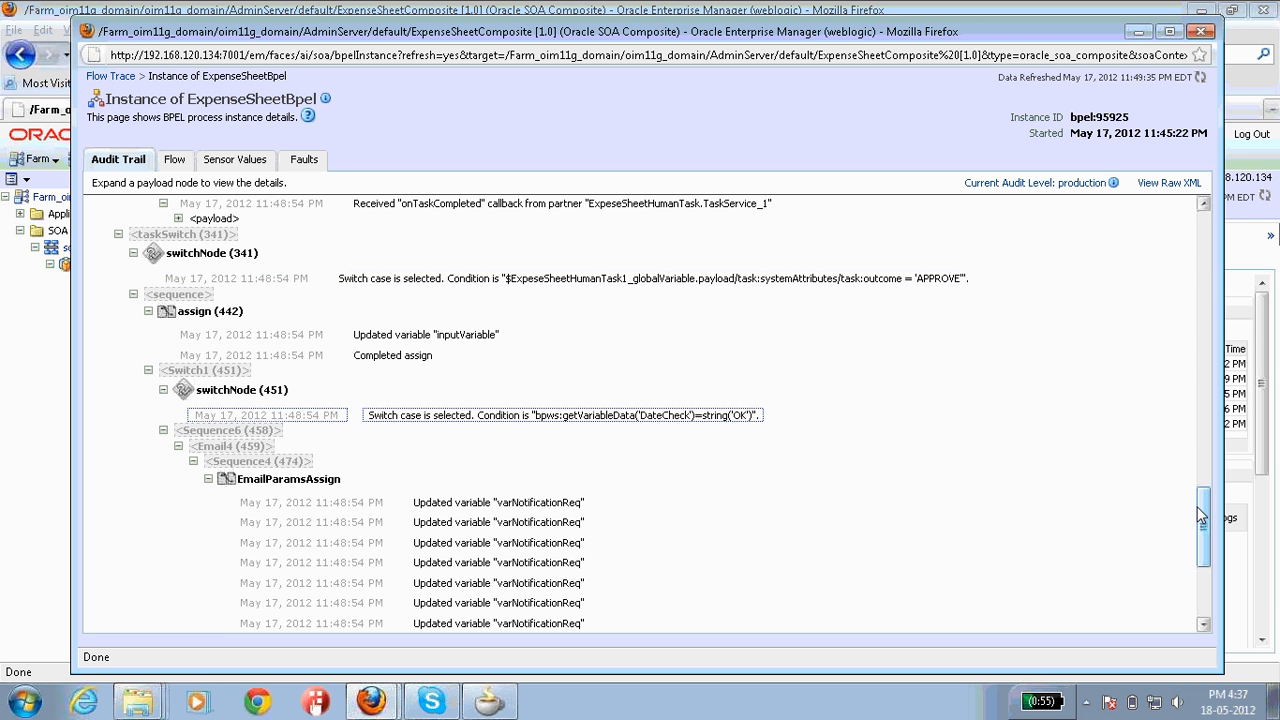
Step: Expand the InvokeNotificationService email payload and the replyOutput reply payload in the audit trail
left_click_drag(1203, 515, 1193, 591)
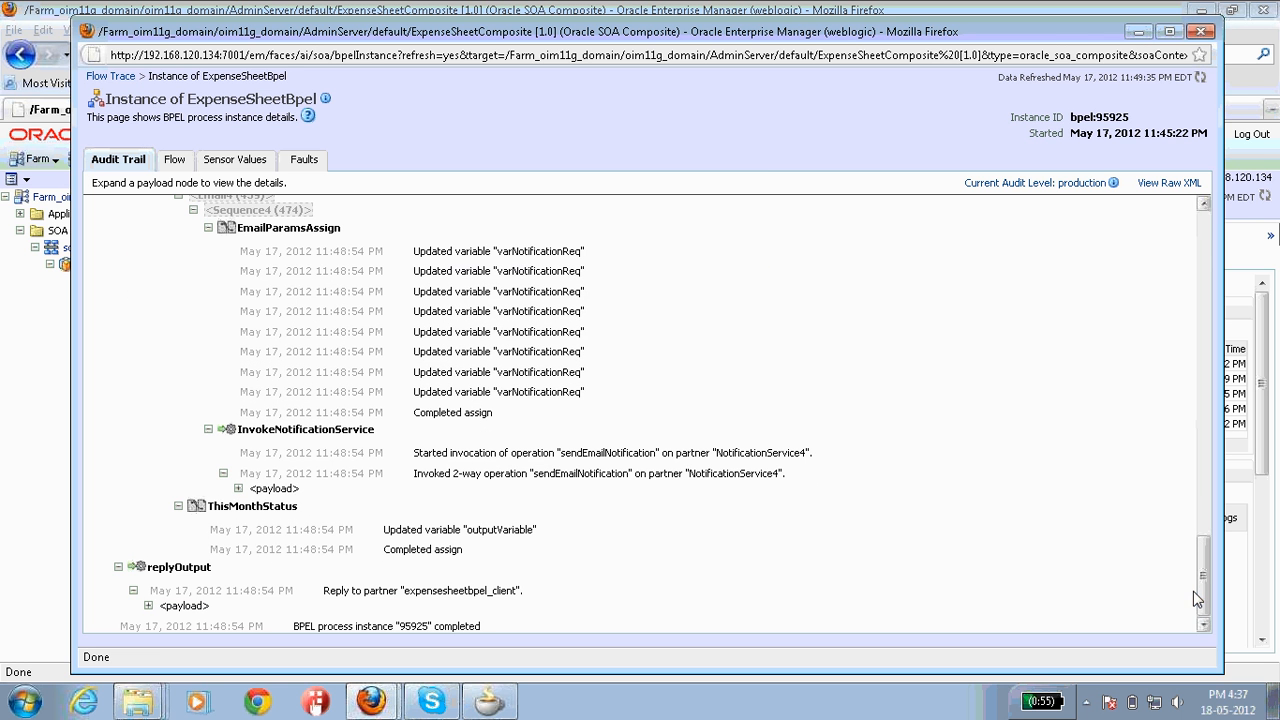
left_click(239, 489)
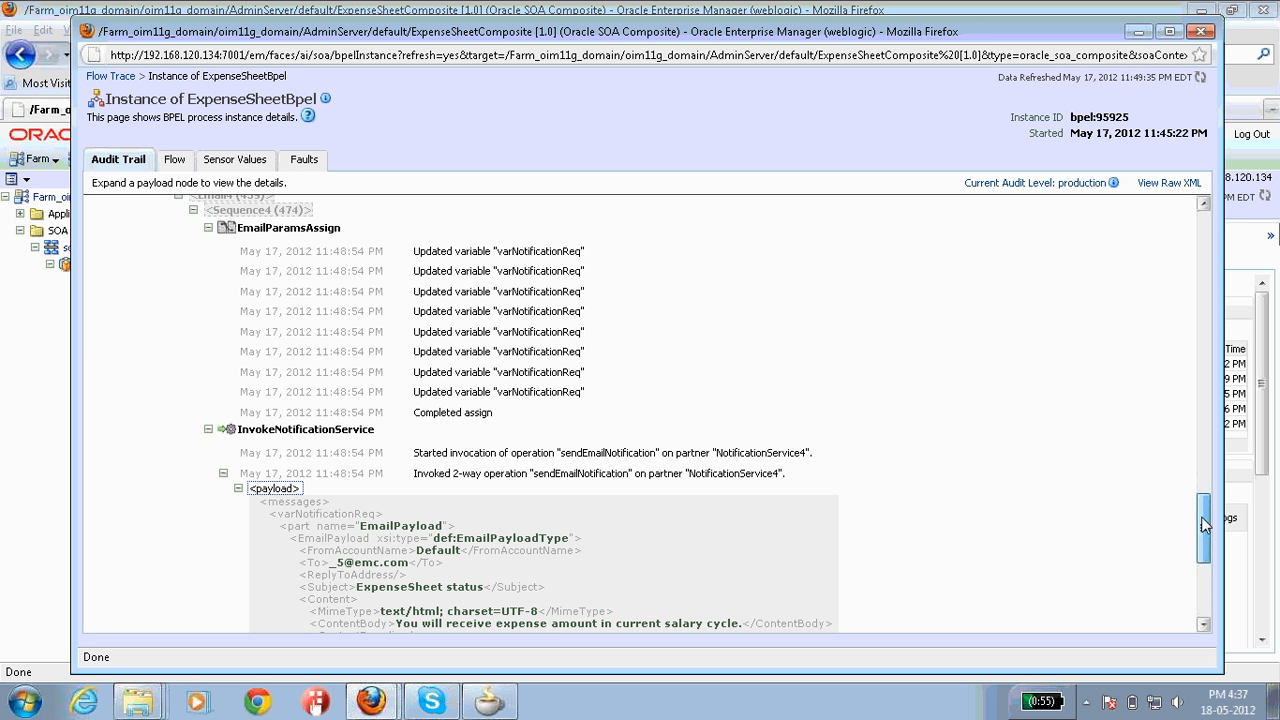
left_click_drag(1203, 522, 1201, 556)
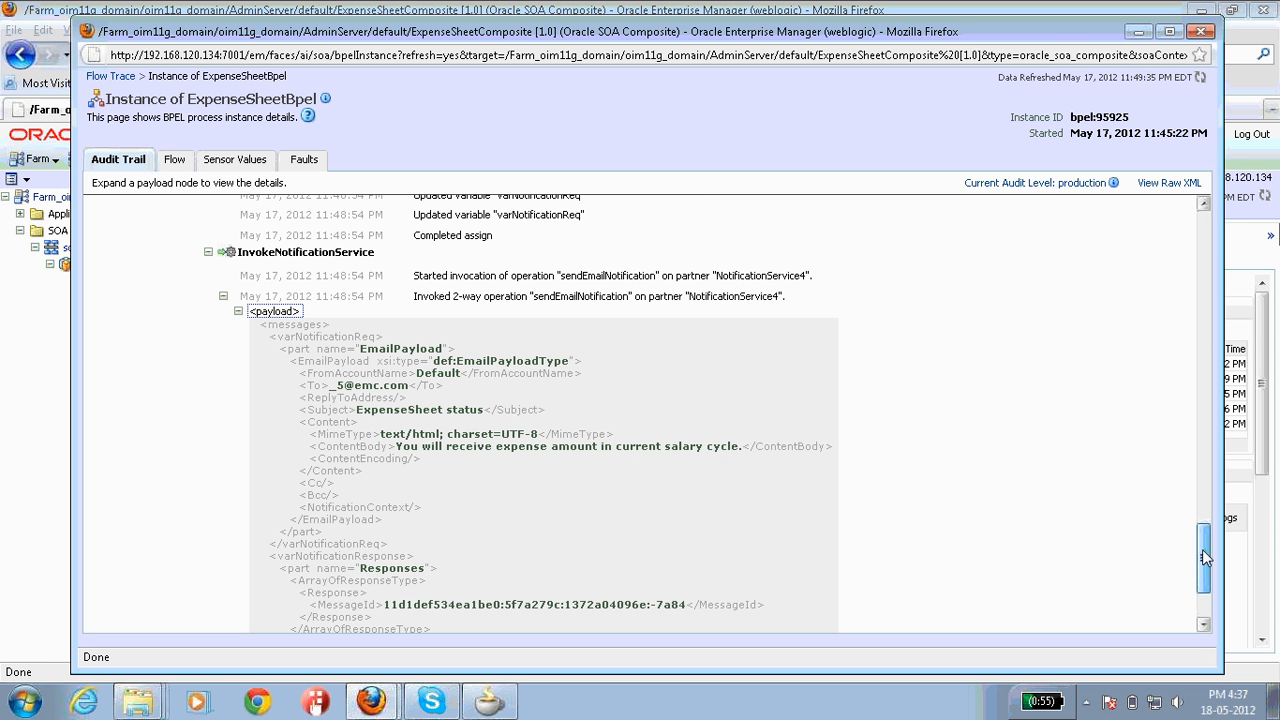
scroll(1205, 558, "down", 4)
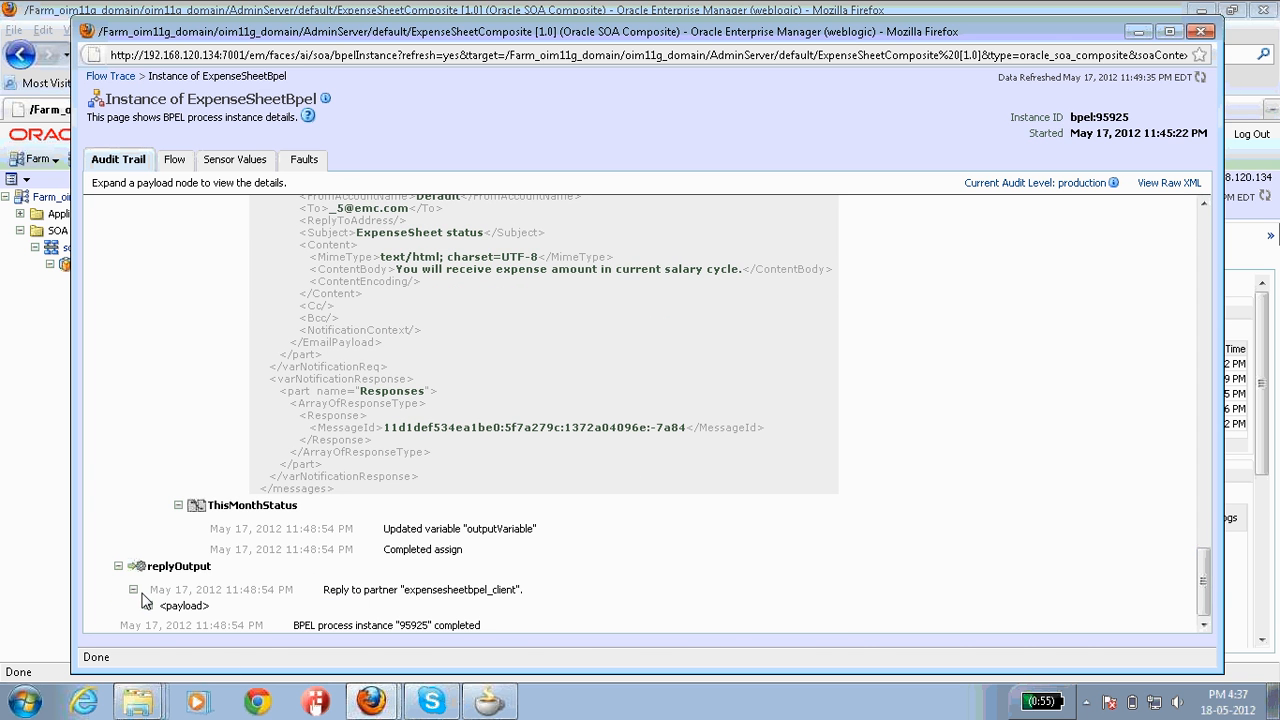
left_click(148, 606)
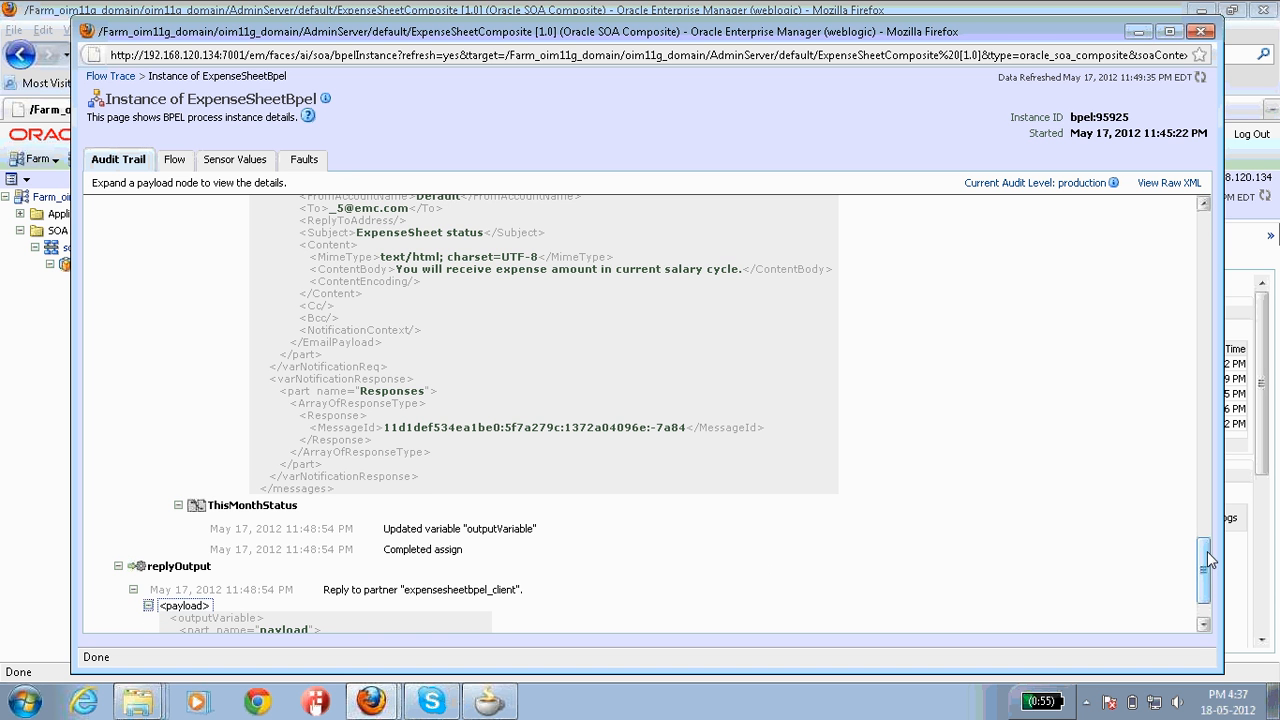
scroll(1205, 558, "down", 3)
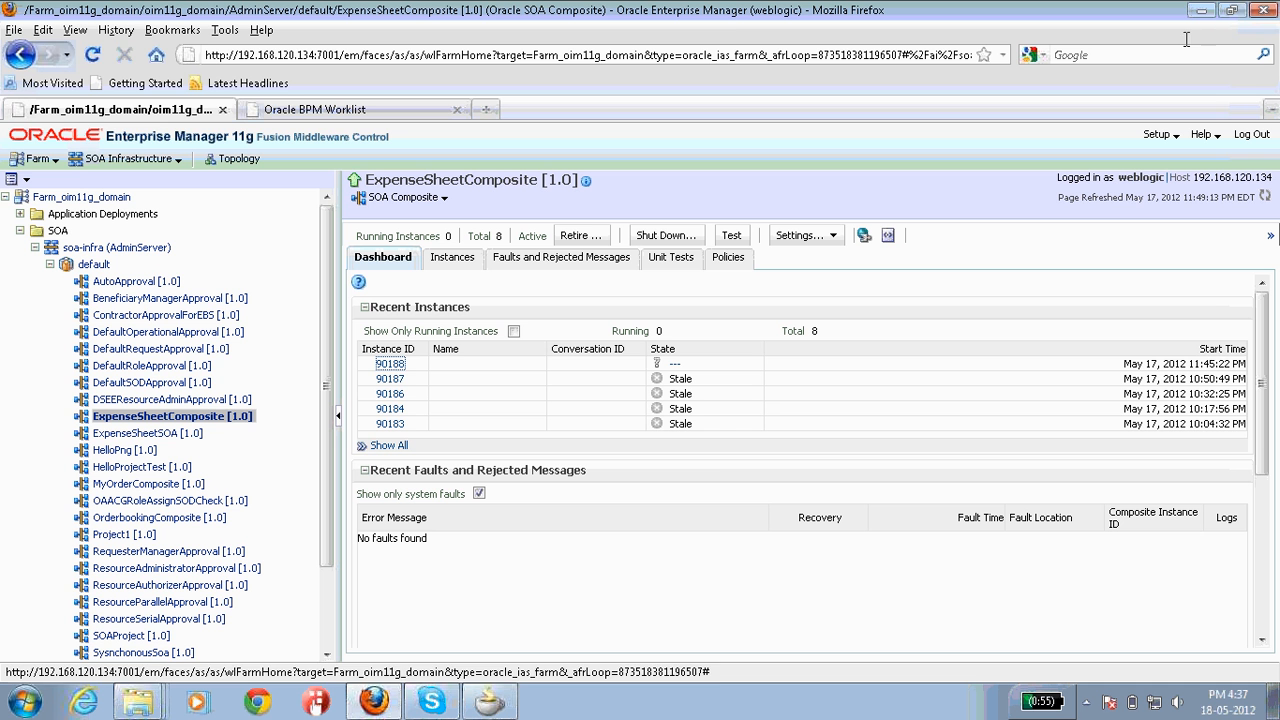
Step: Search the composite's Instances list by the pasted test ECID to isolate instance 90188
left_click(390, 365)
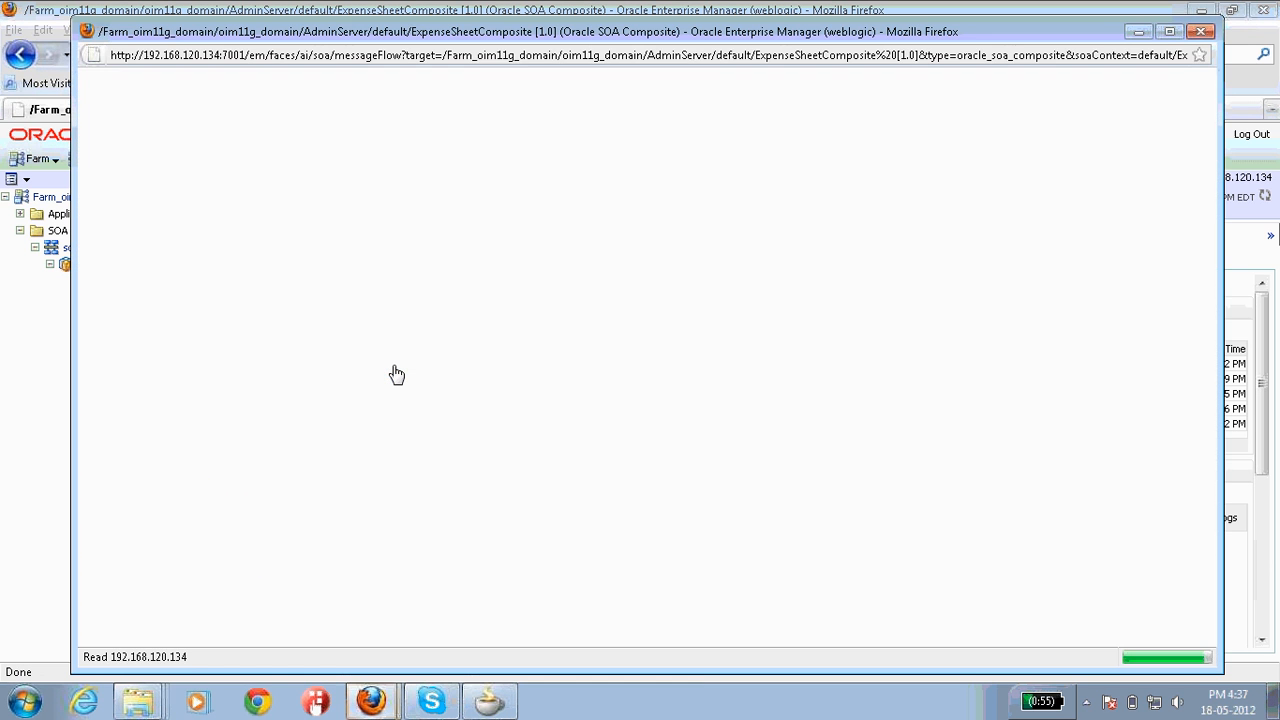
left_click(1201, 31)
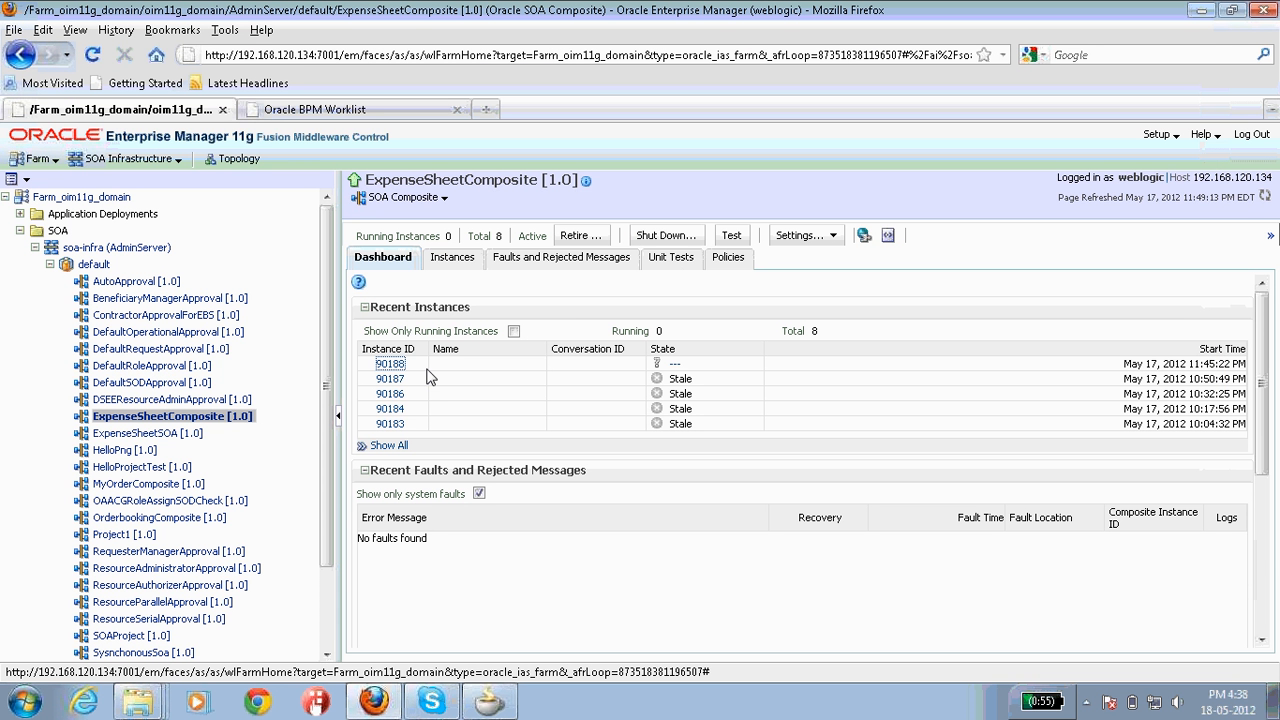
left_click(453, 258)
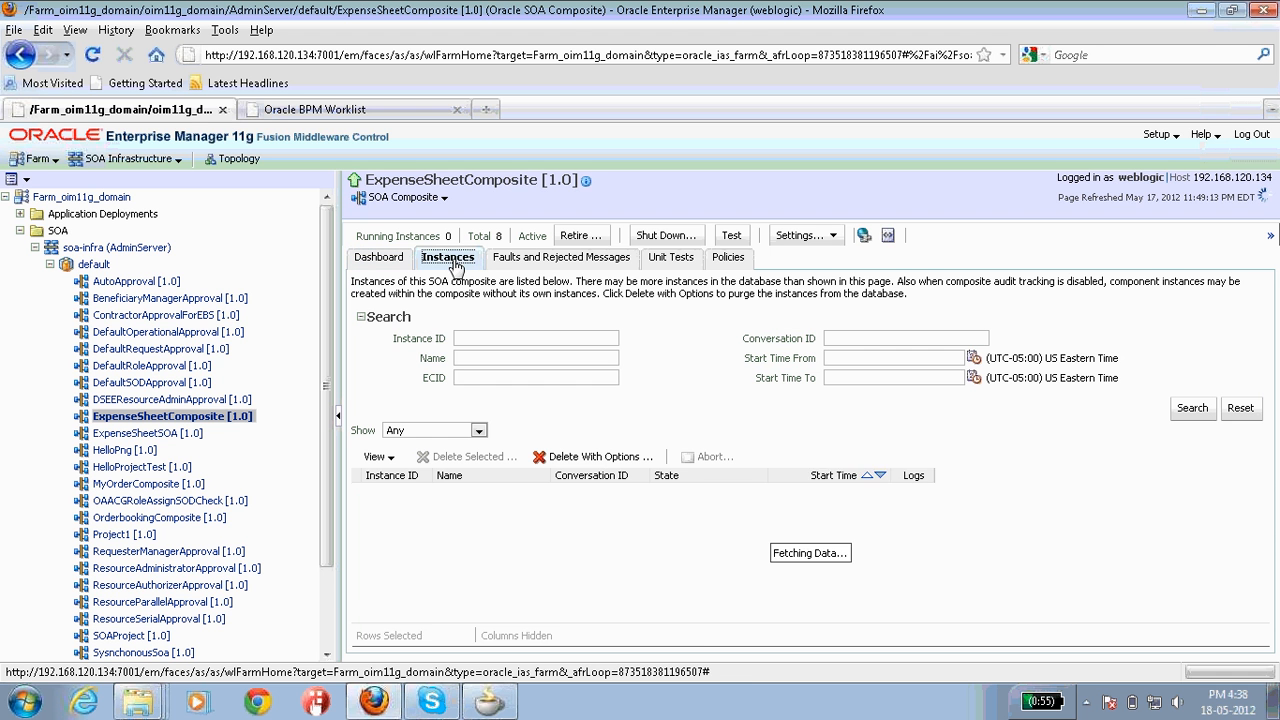
left_click(473, 382)
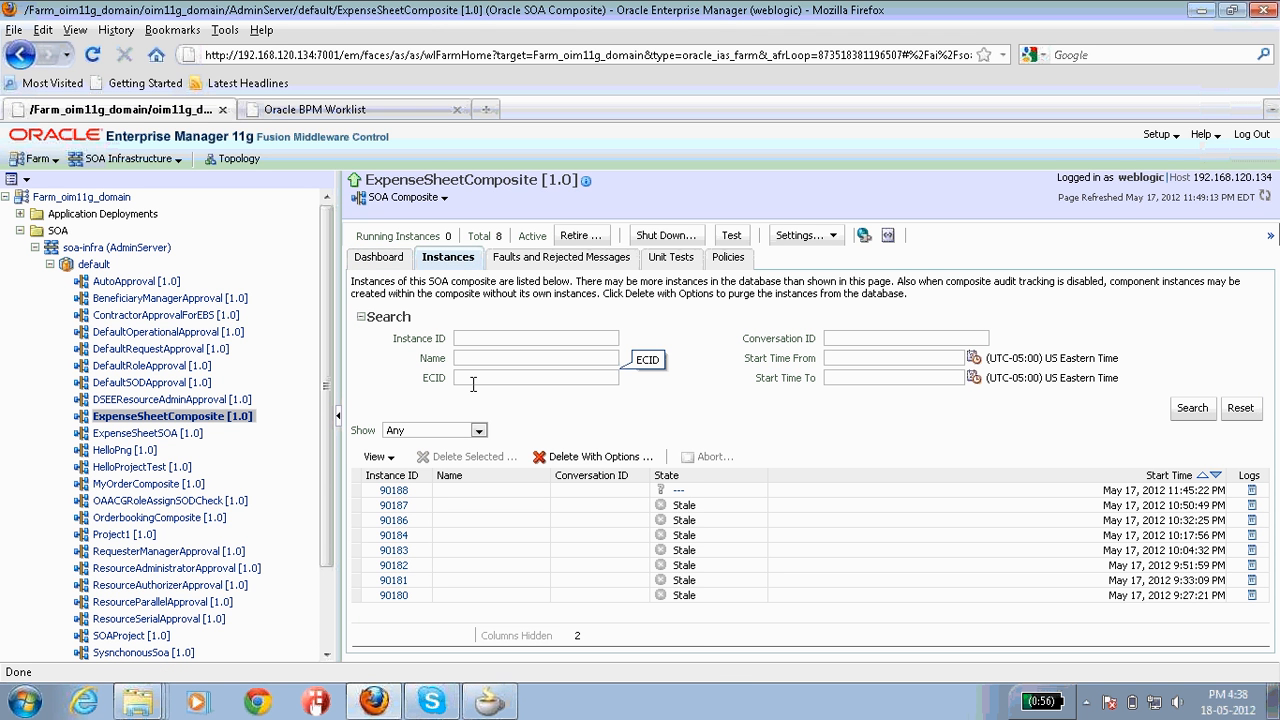
key("ctrl+v")
left_click(1193, 409)
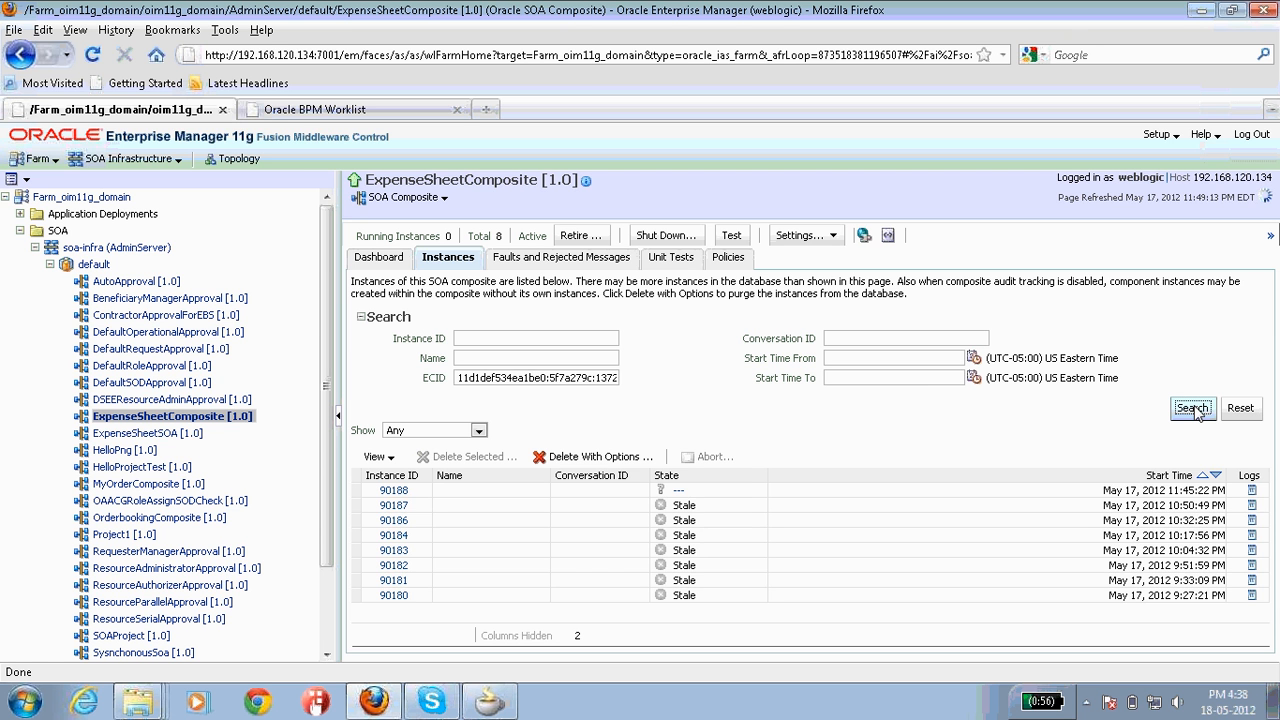